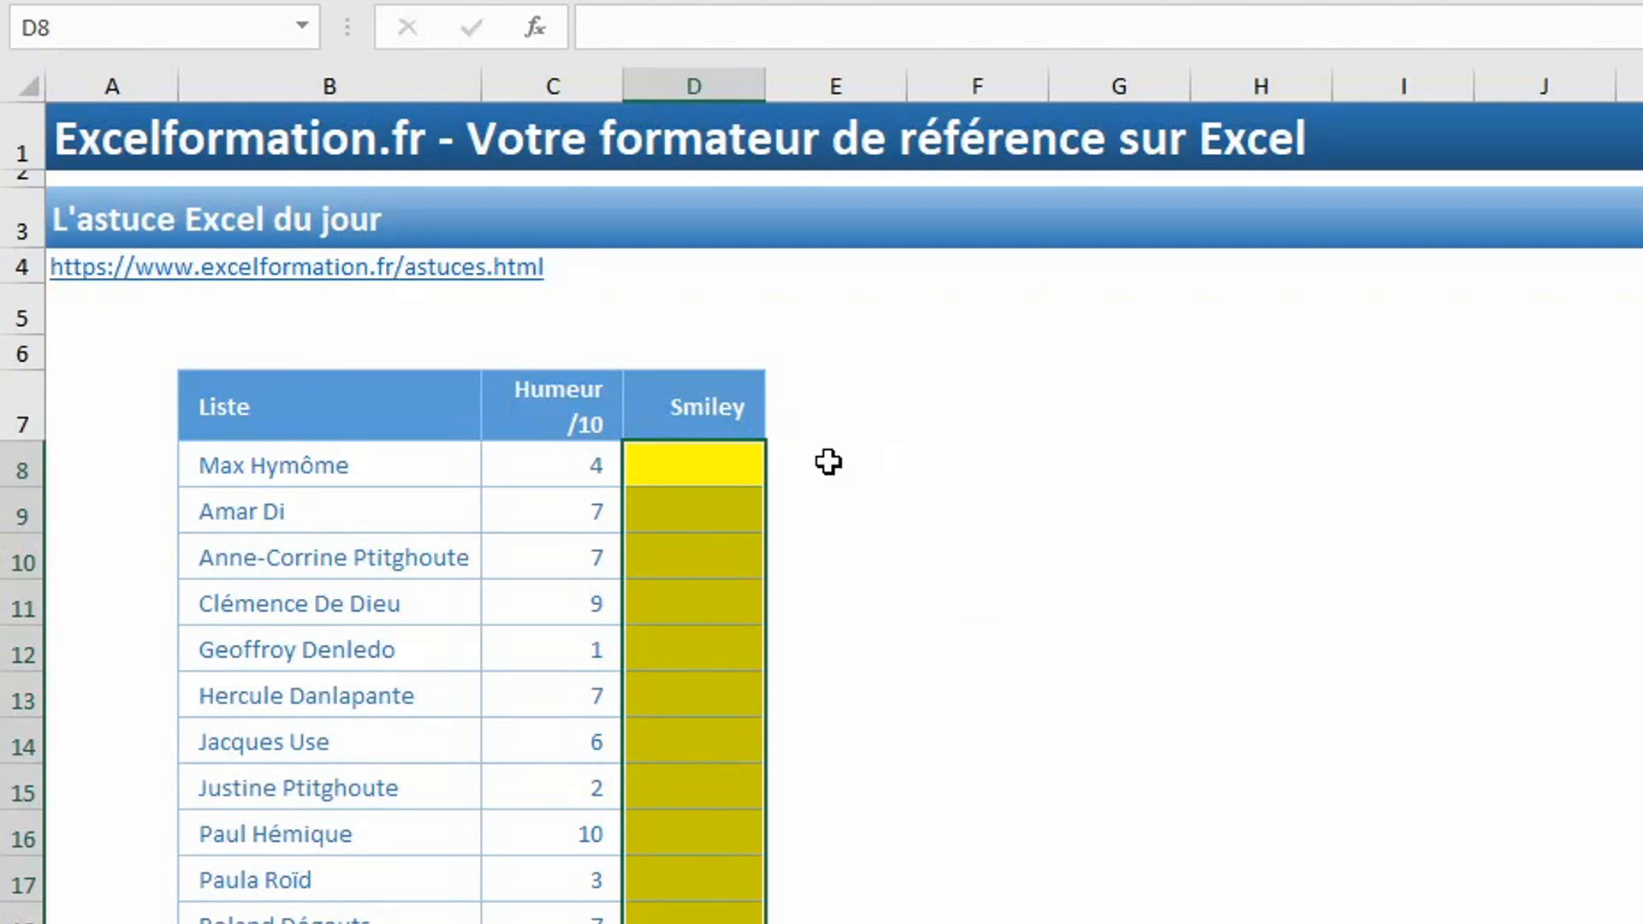
Start a SI formula in the selected Smiley cells that returns the 😫 emoji when C8<4.
type("=si(")
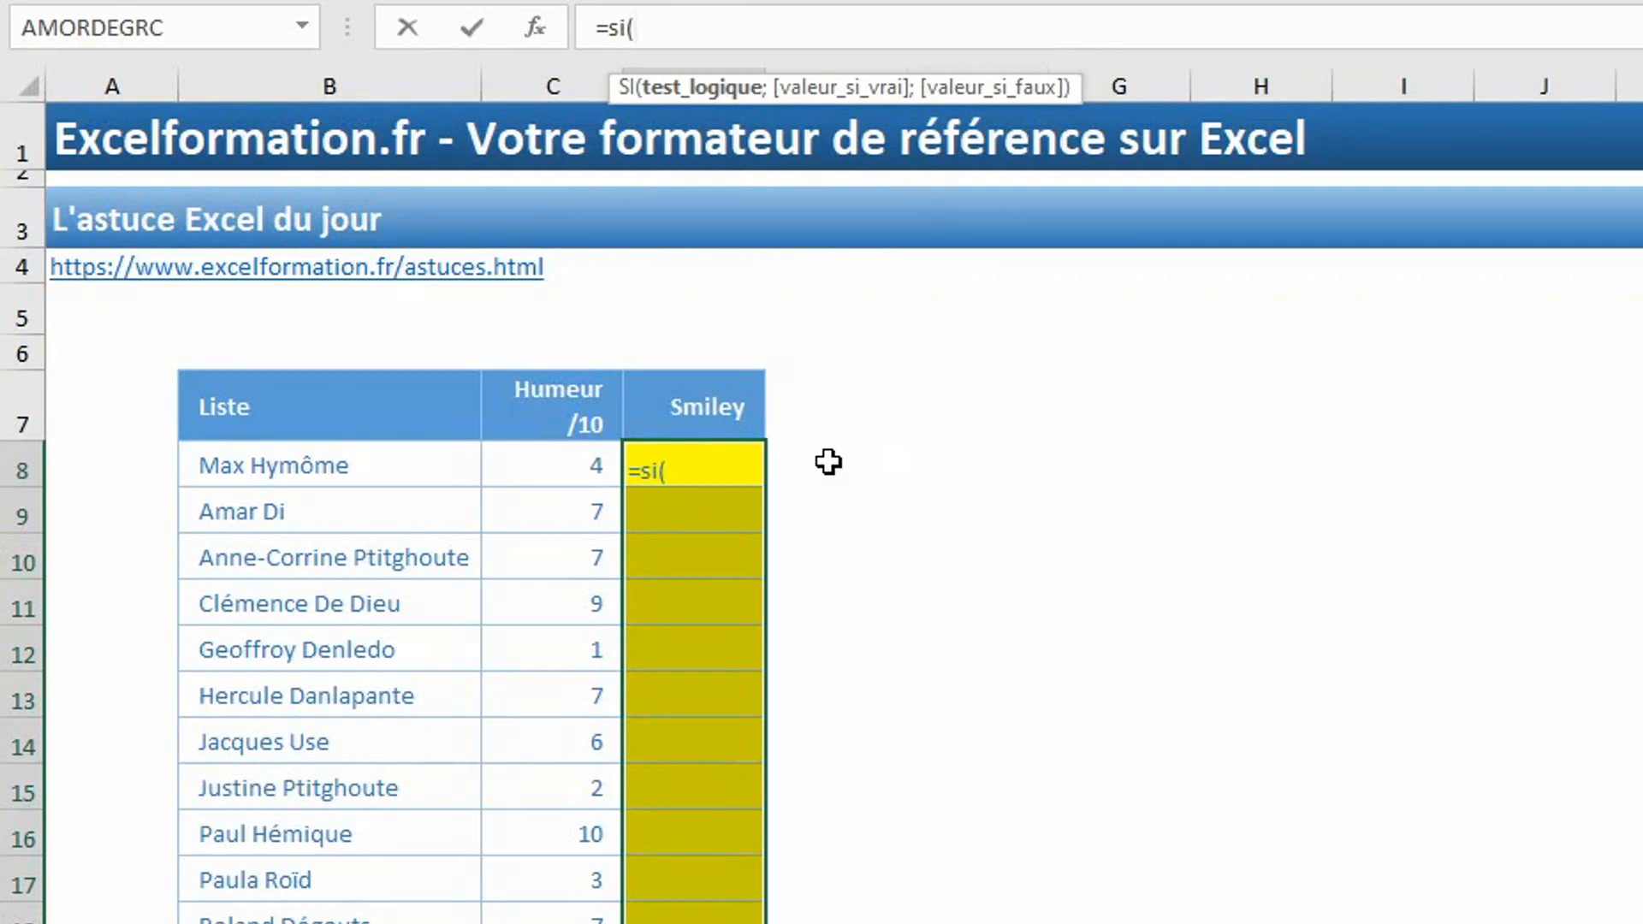
left_click(560, 465)
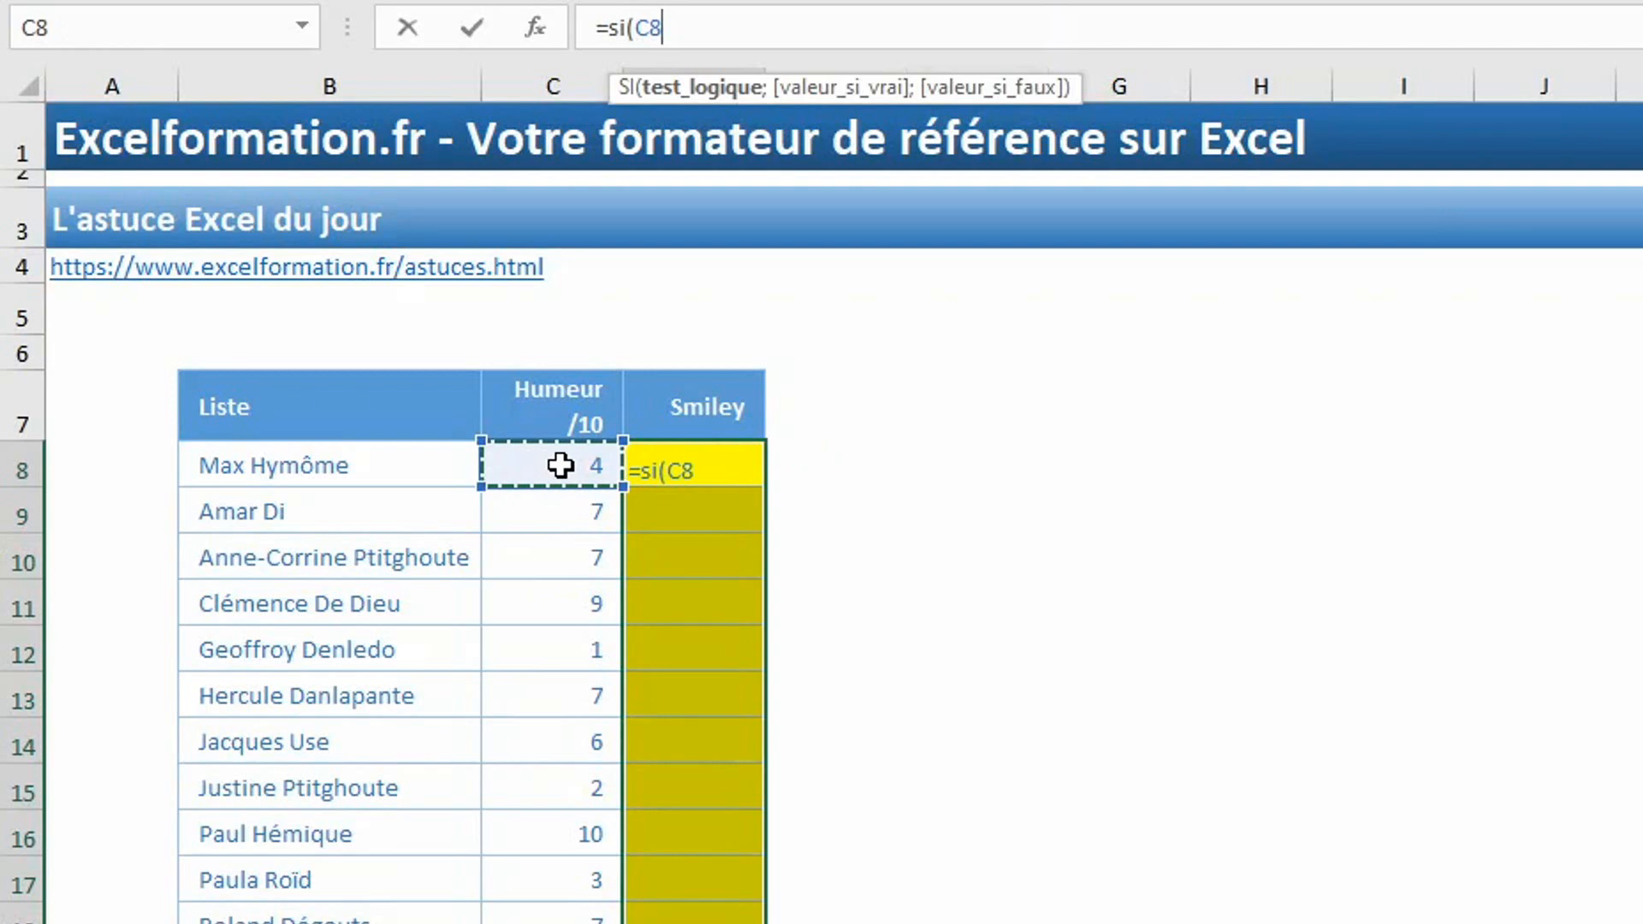
type("<")
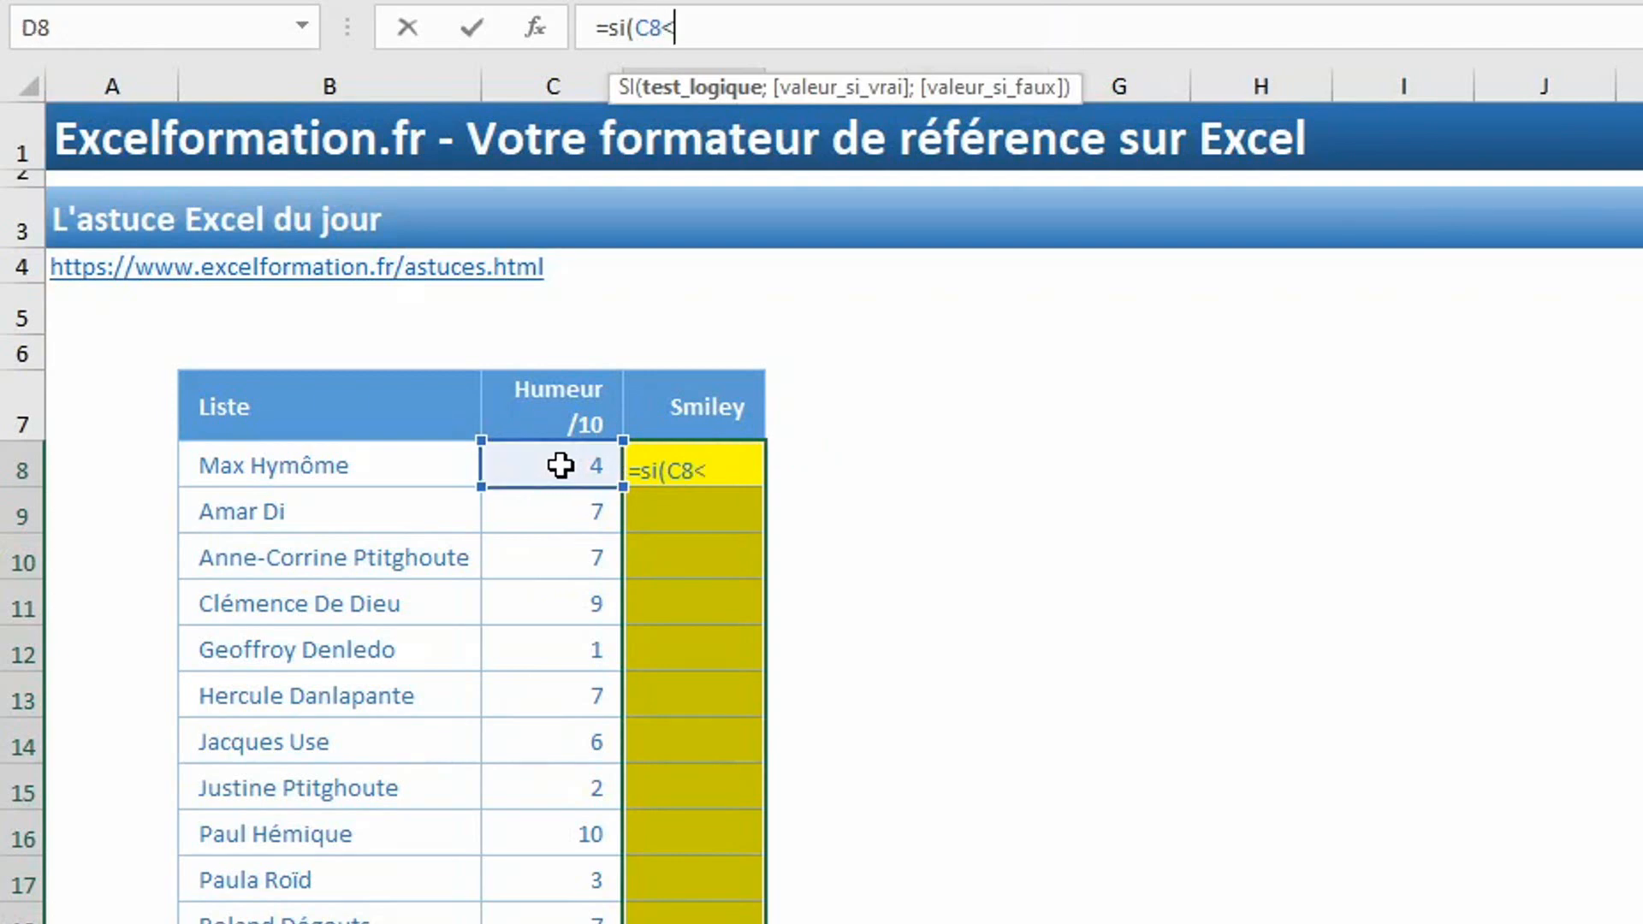
type("4;")
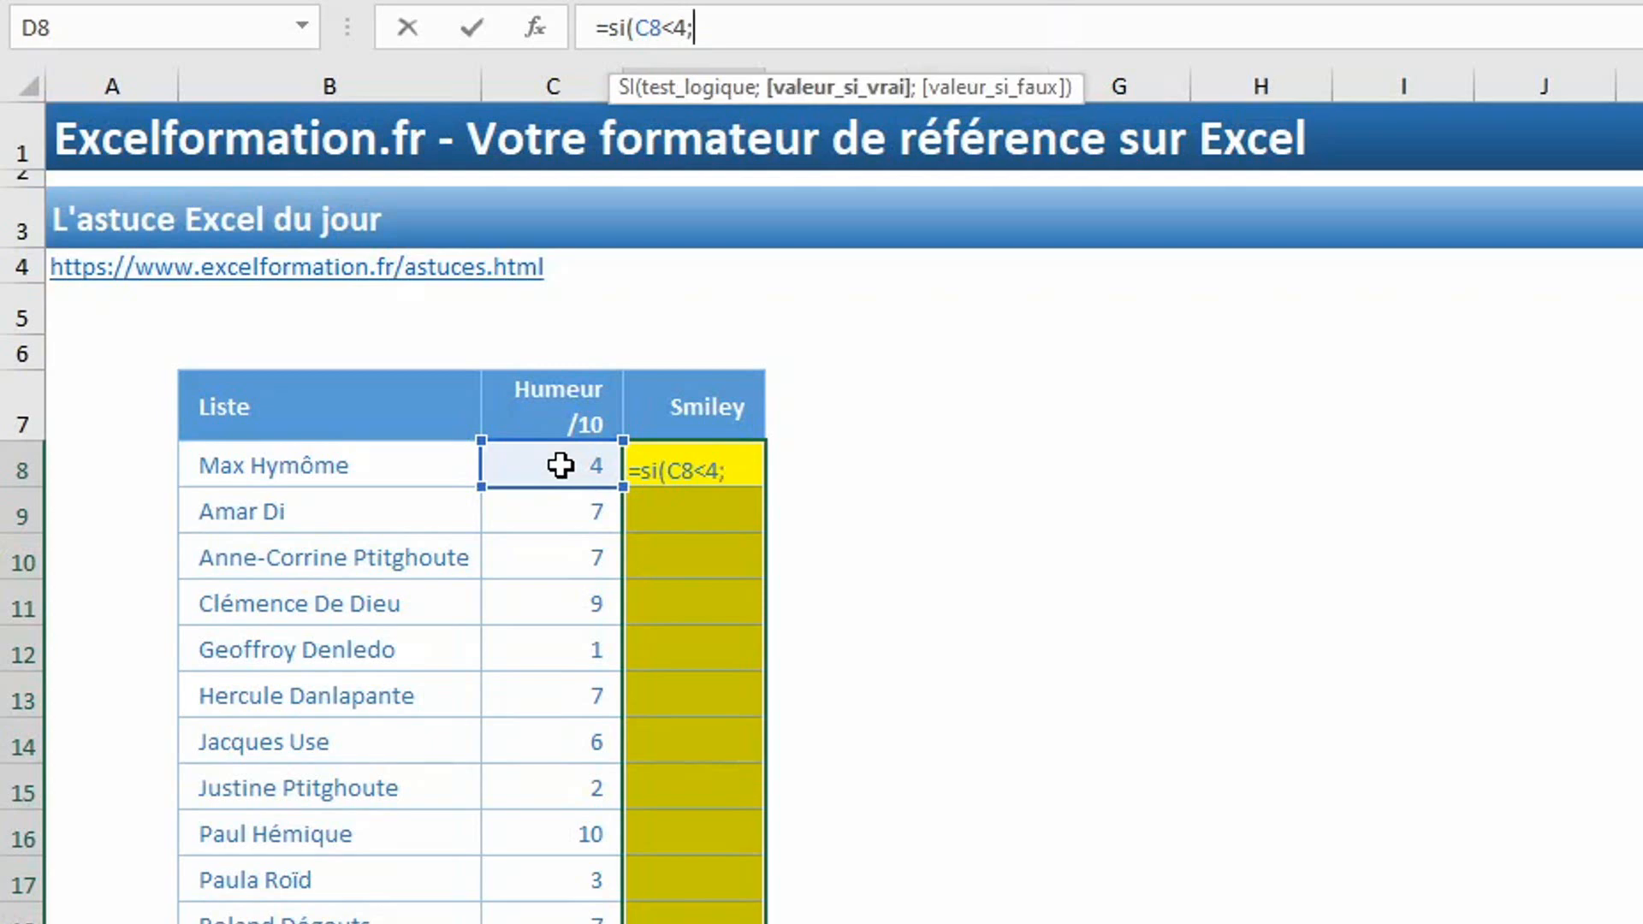
type("\"")
key("super+semicolon")
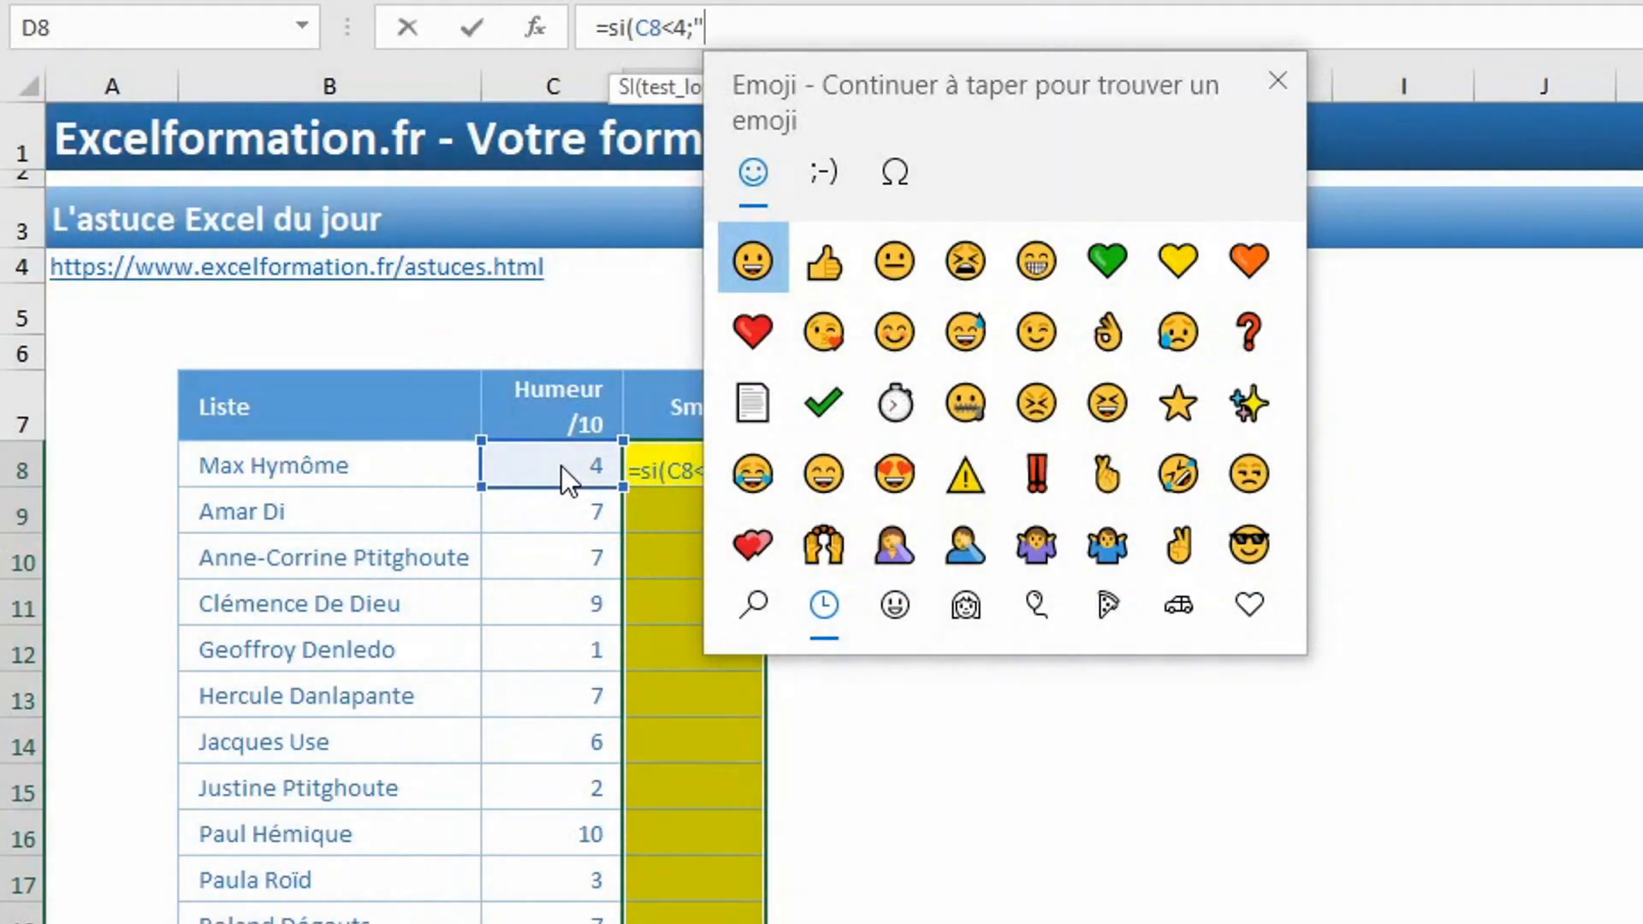
left_click(964, 259)
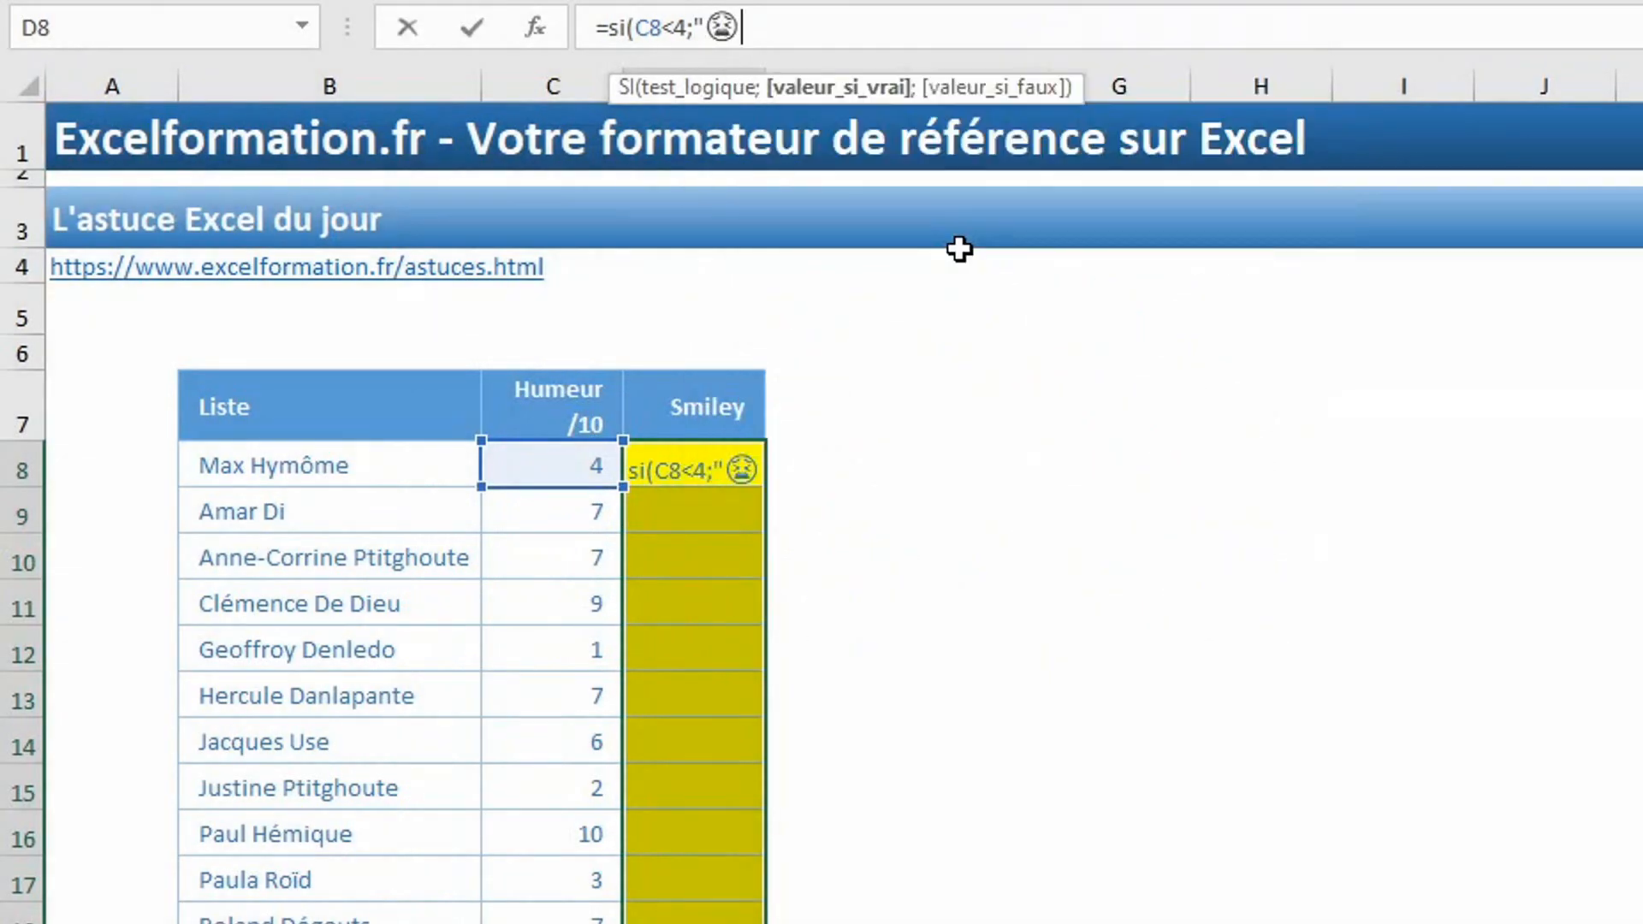
Nest a second SI in the formula that returns the 😐 emoji when C8<6.
type("\";si(")
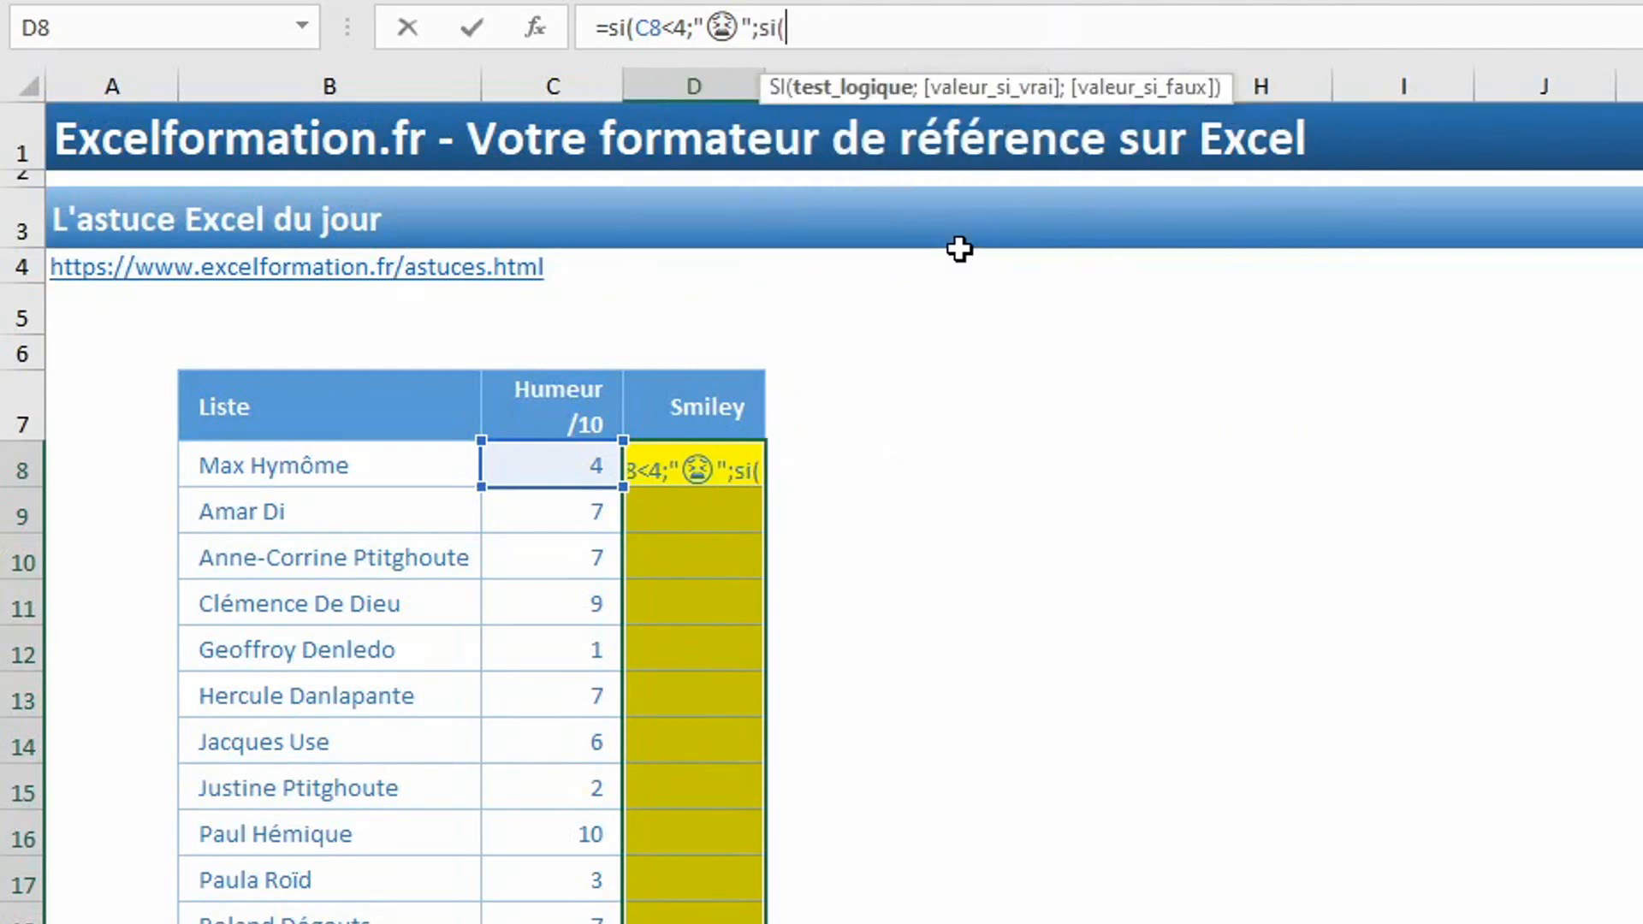
type("c")
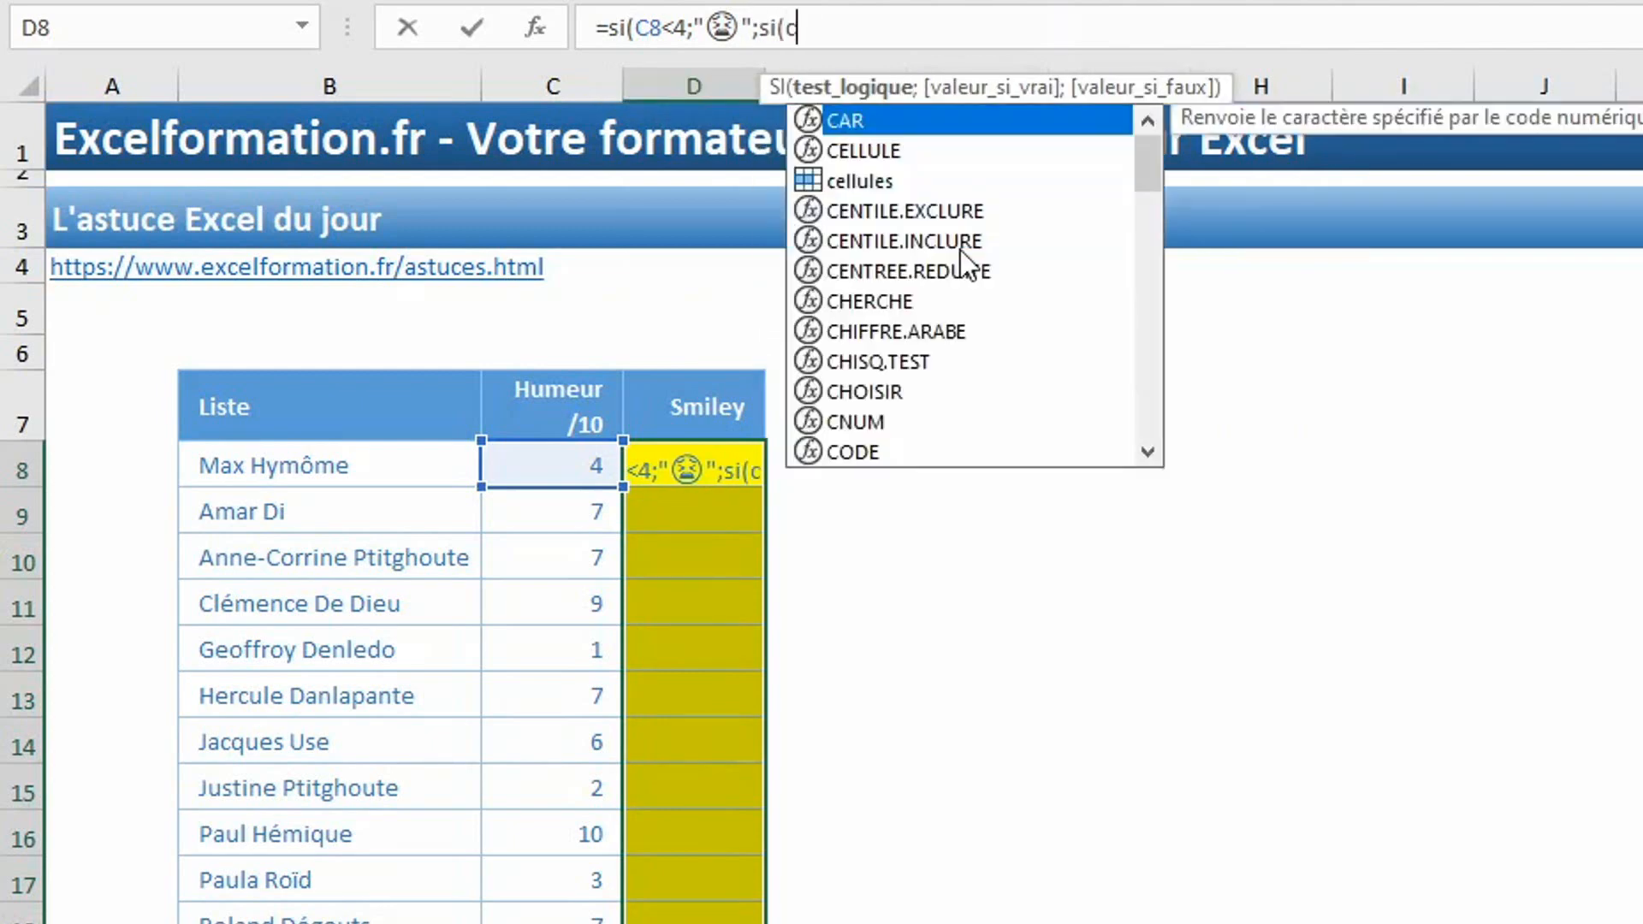
type("8<6;\"")
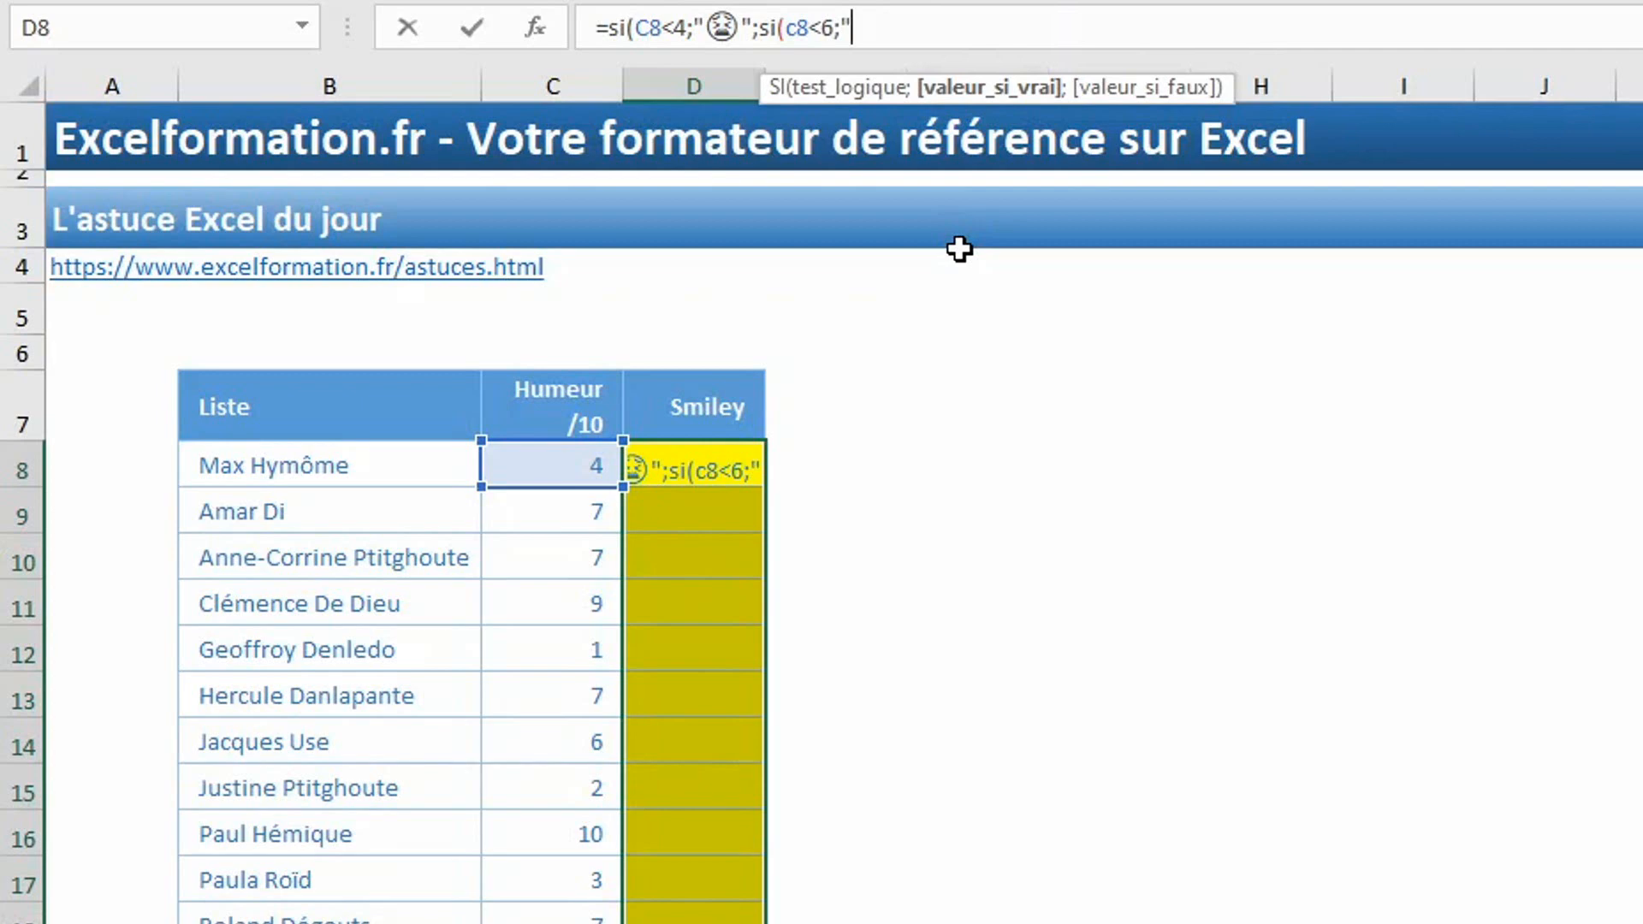
key("super+period")
left_click(965, 260)
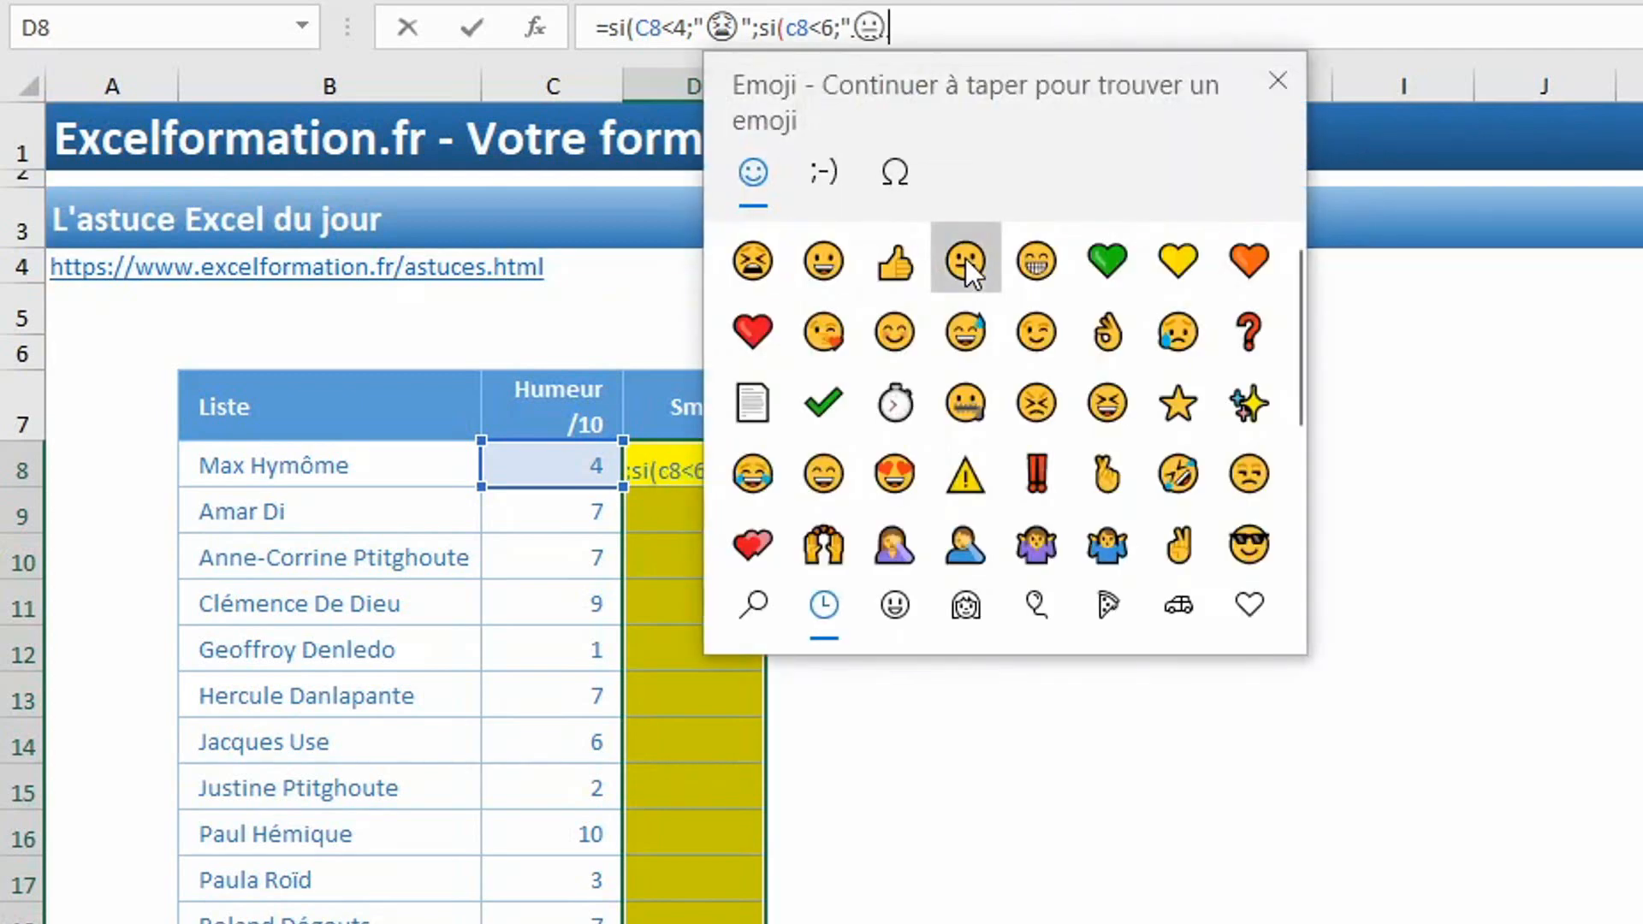
type("\";")
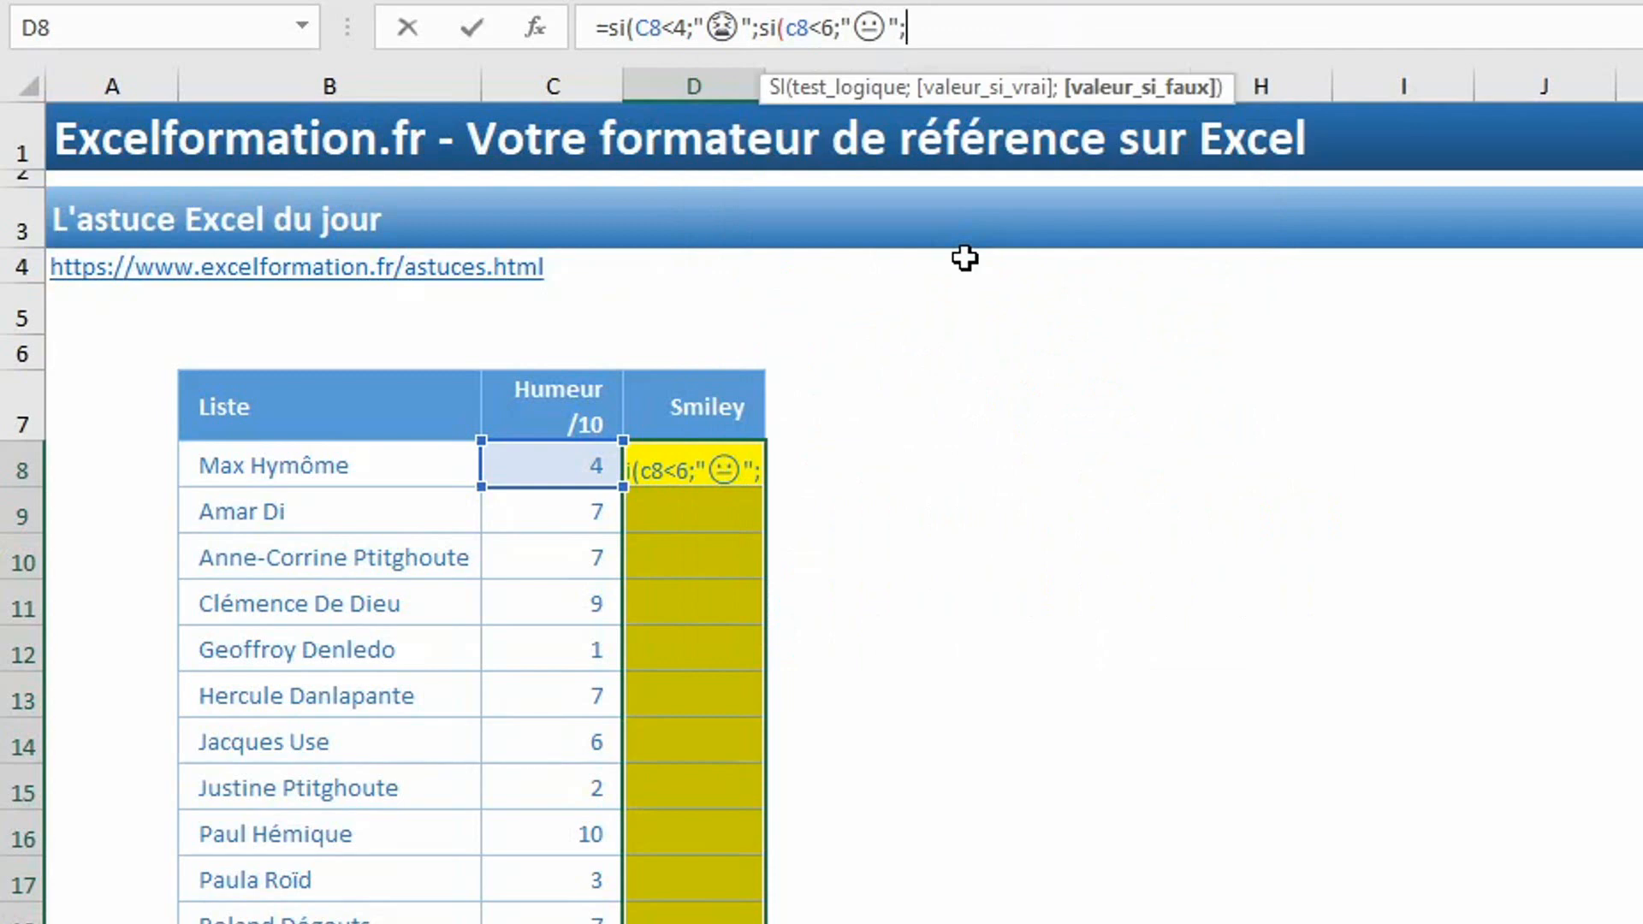
type("\"")
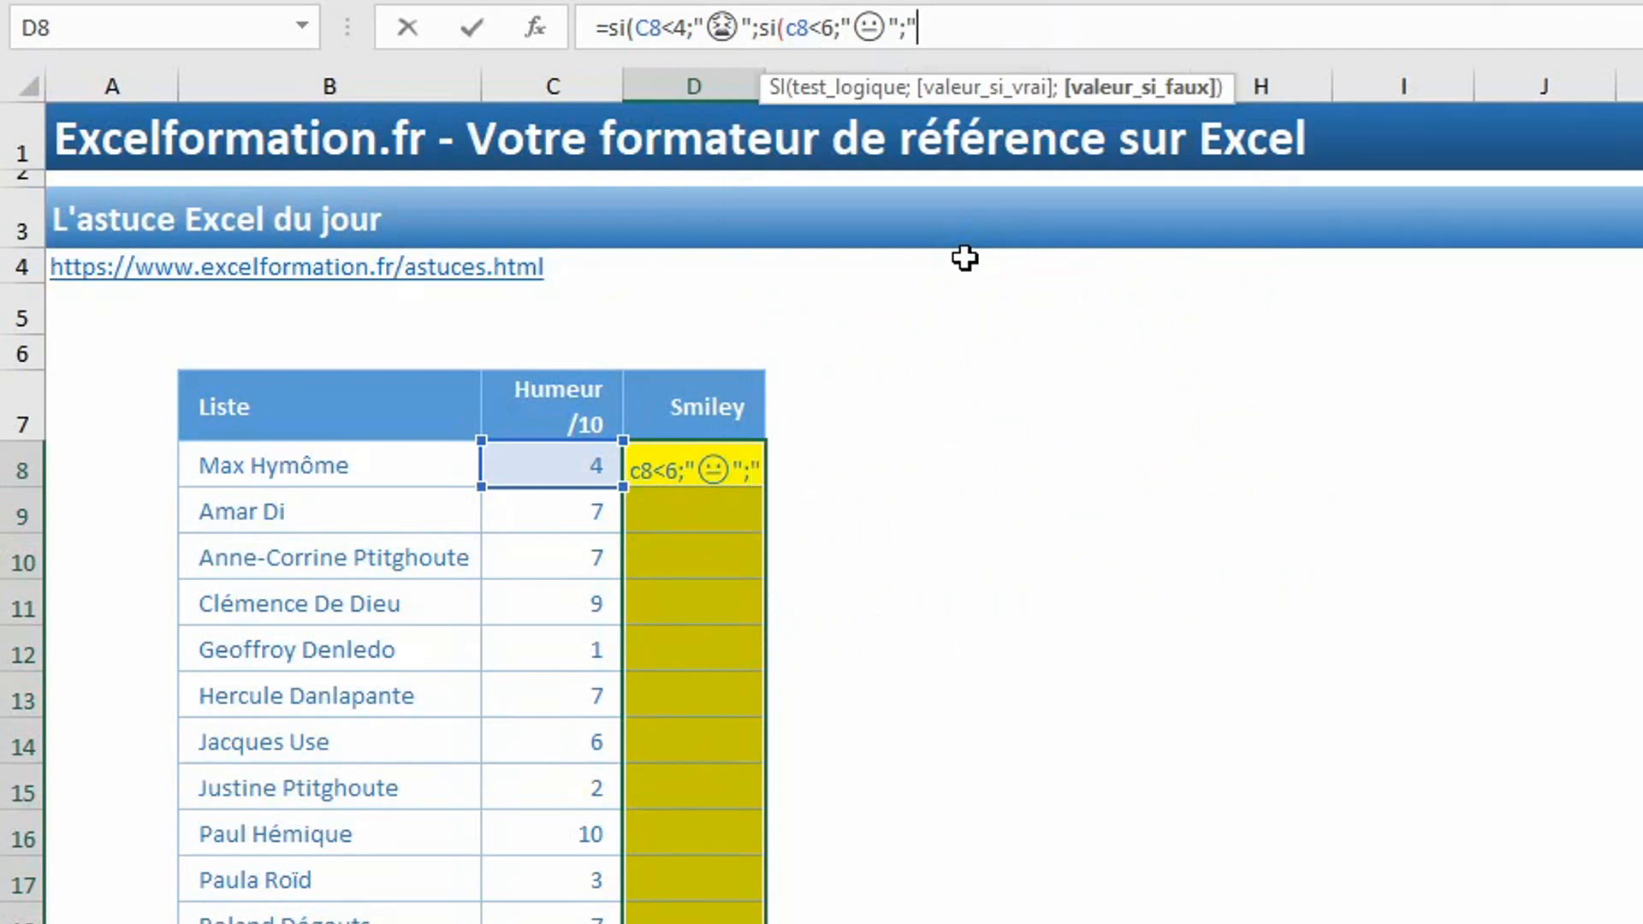
Finish the formula with the 😀 emoji as the remaining result and enter it in all selected Smiley cells.
key("super+period")
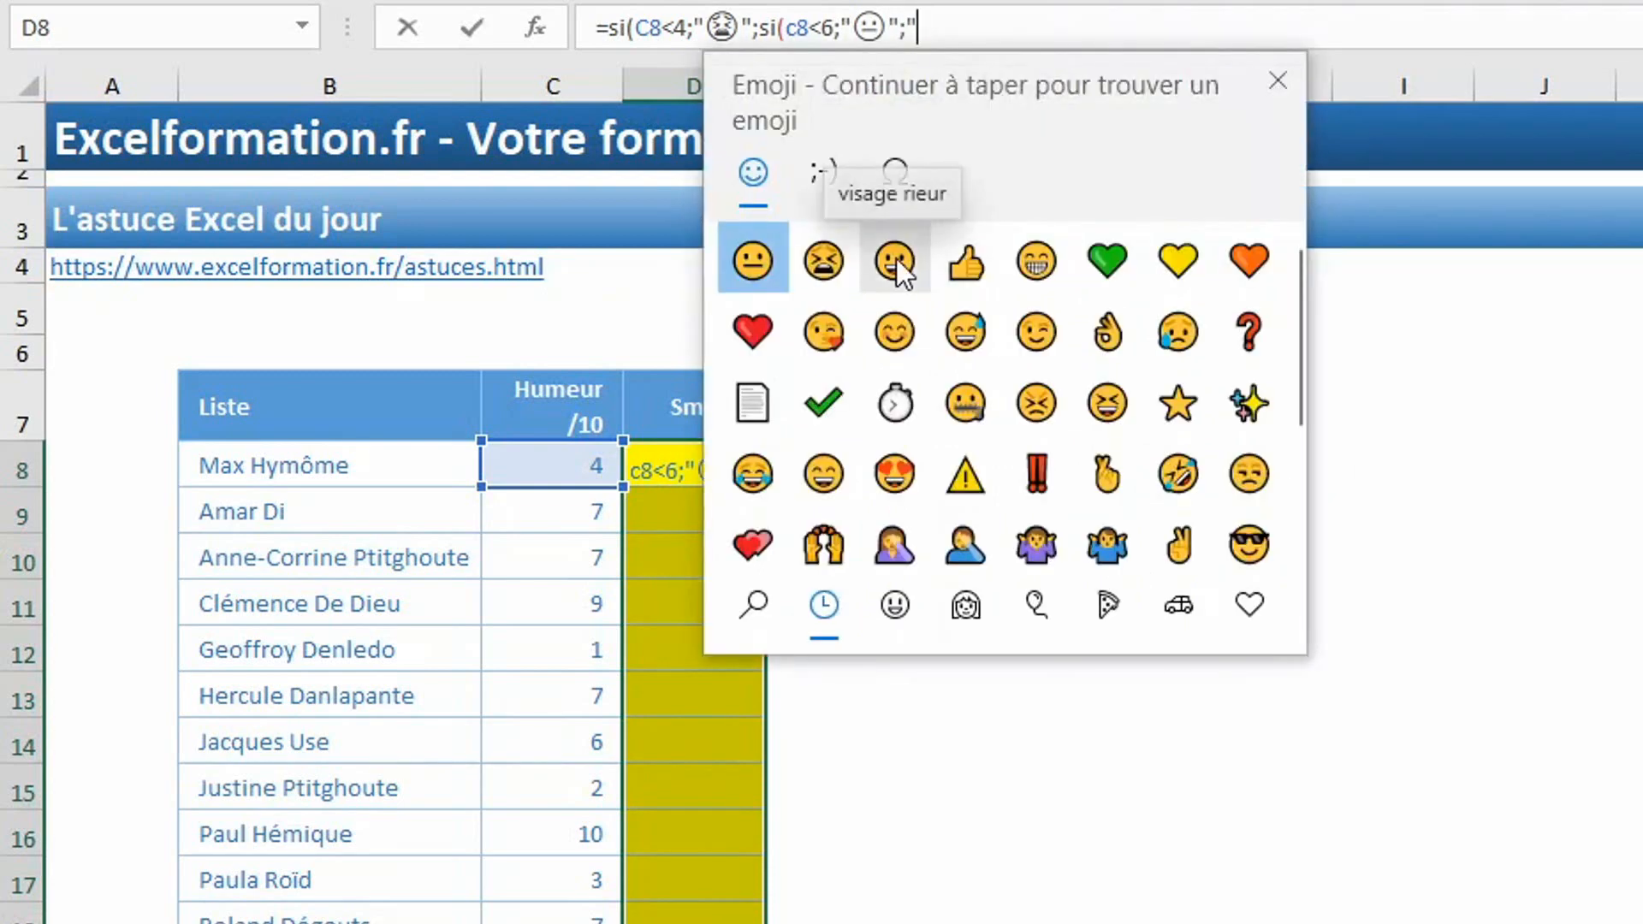
left_click(896, 258)
key("Escape")
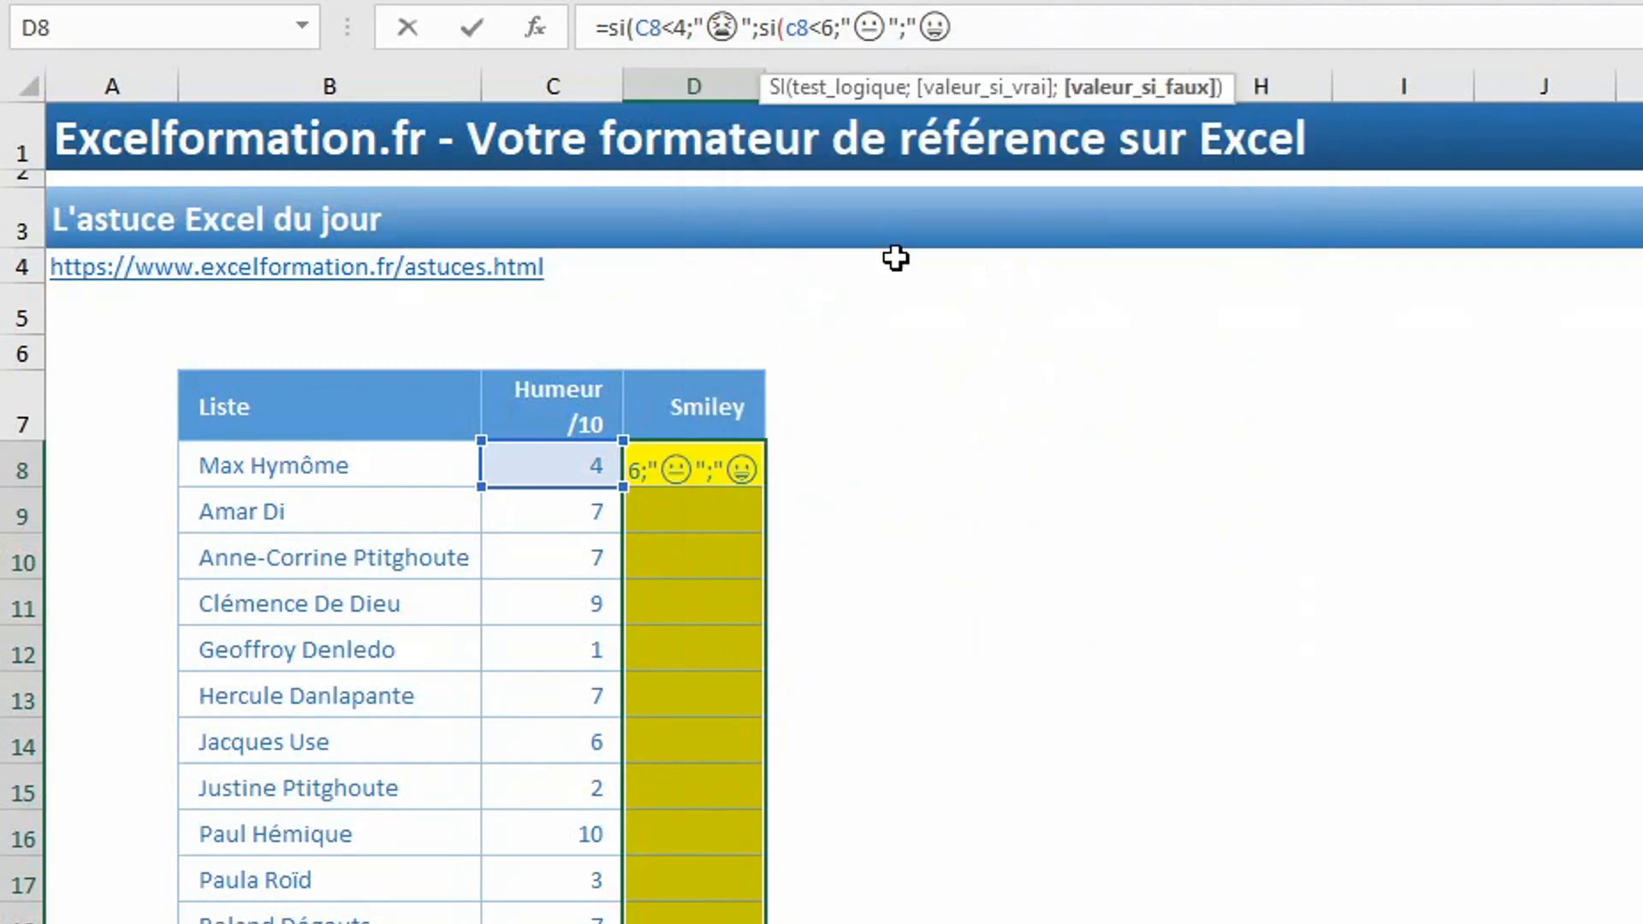
type("\"))")
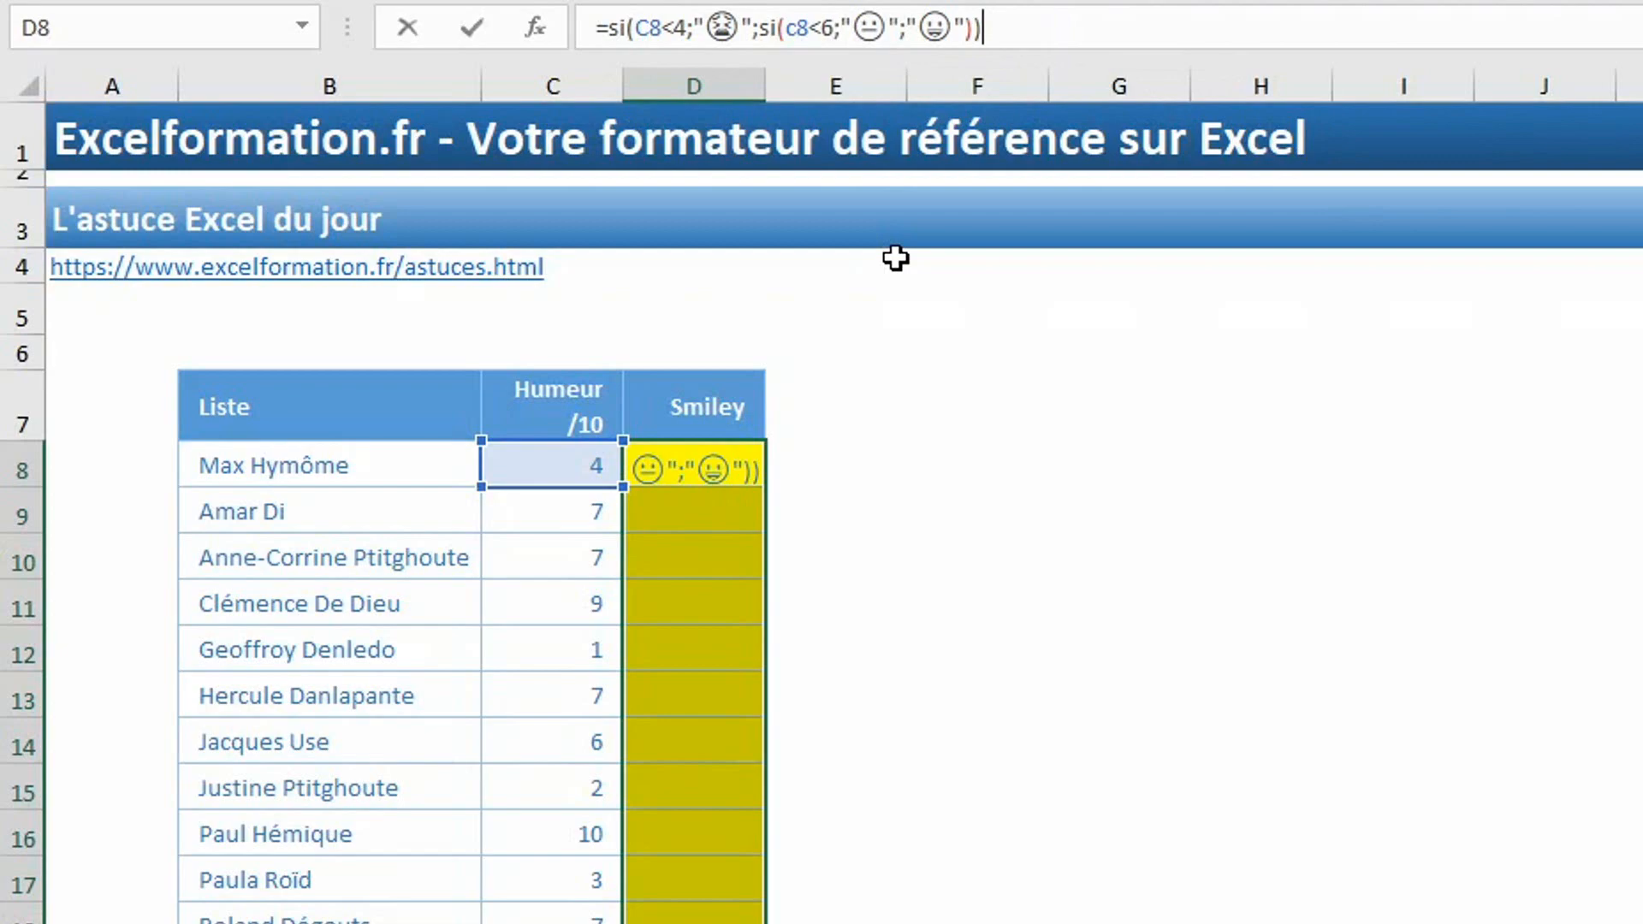
key("ctrl+Return")
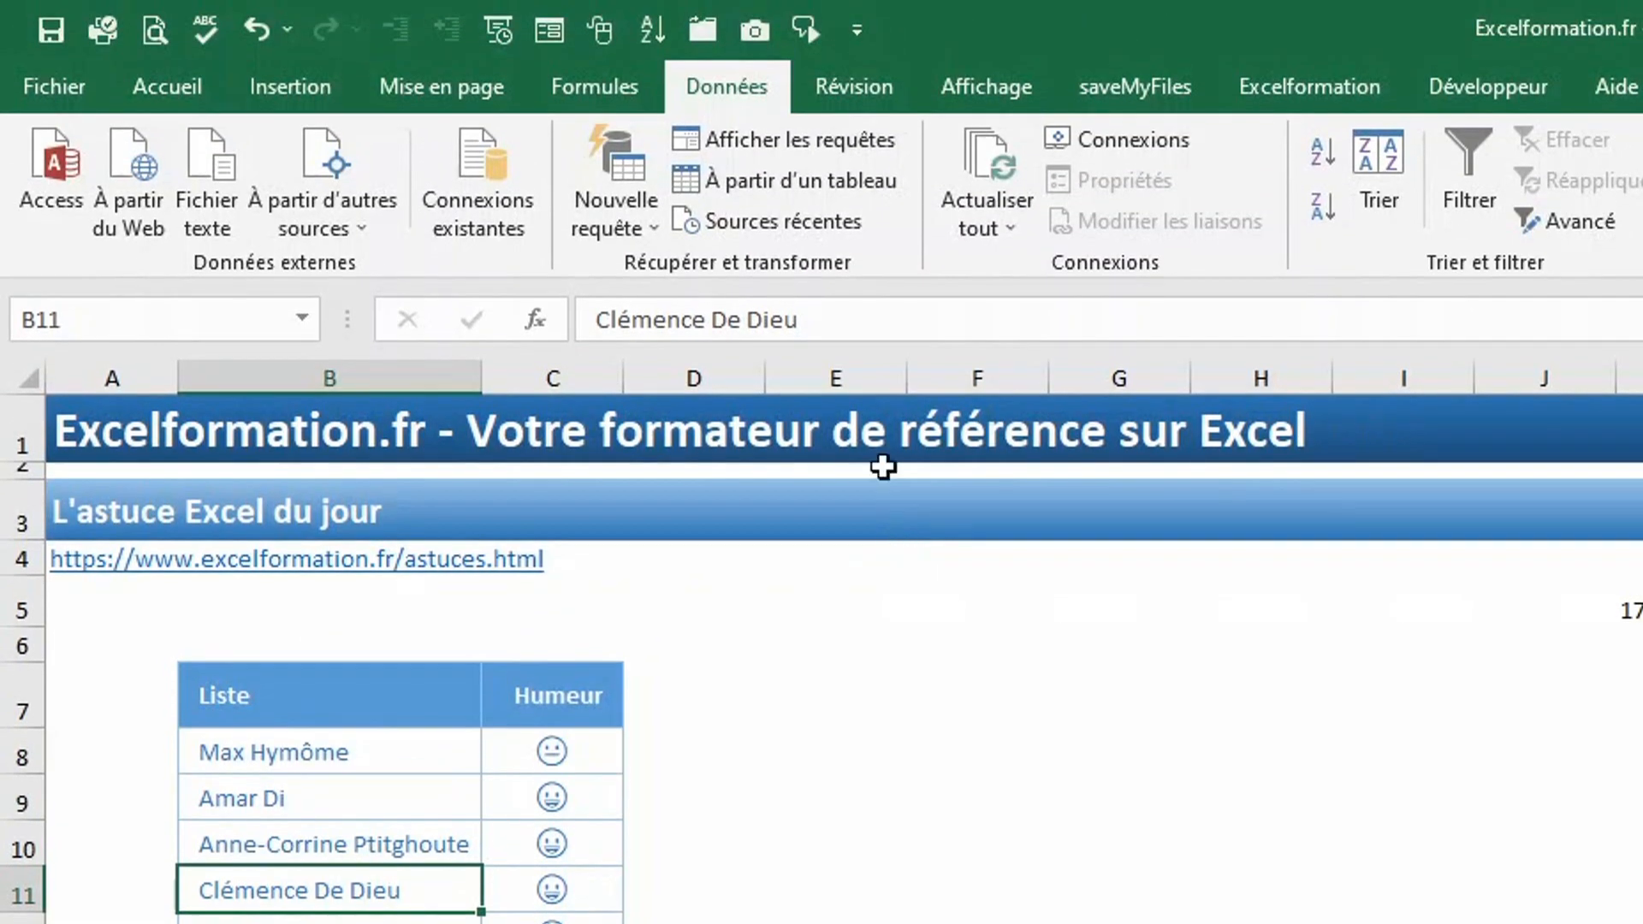
Add filters to the list and filter the Humeur column to show only the 😀 rows.
left_click(1481, 171)
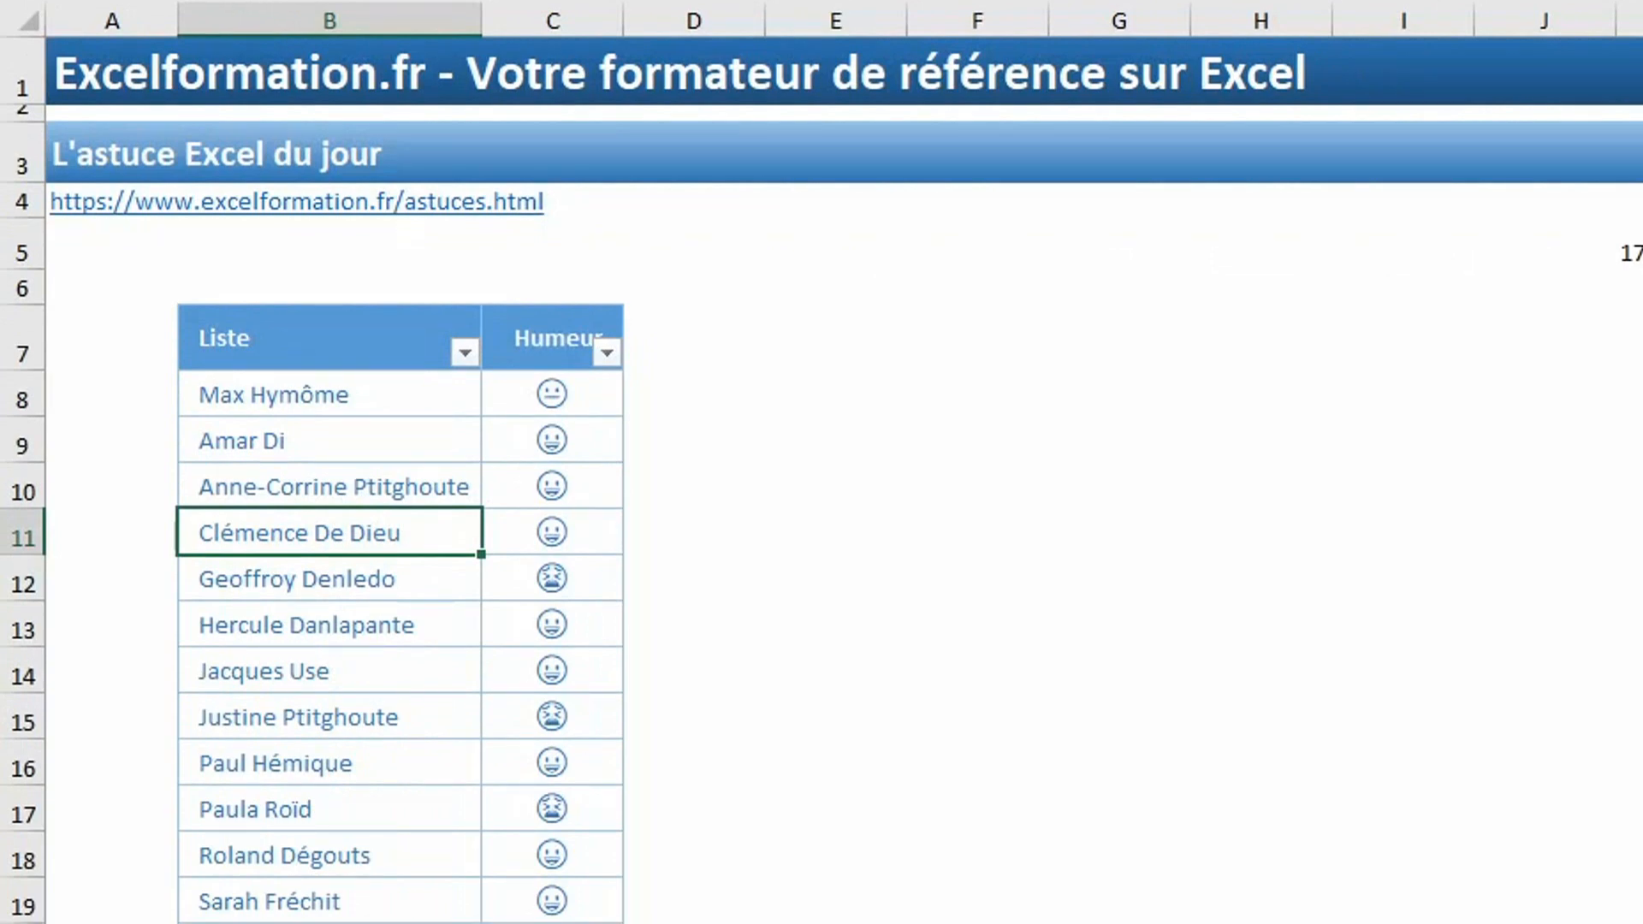
left_click(603, 350)
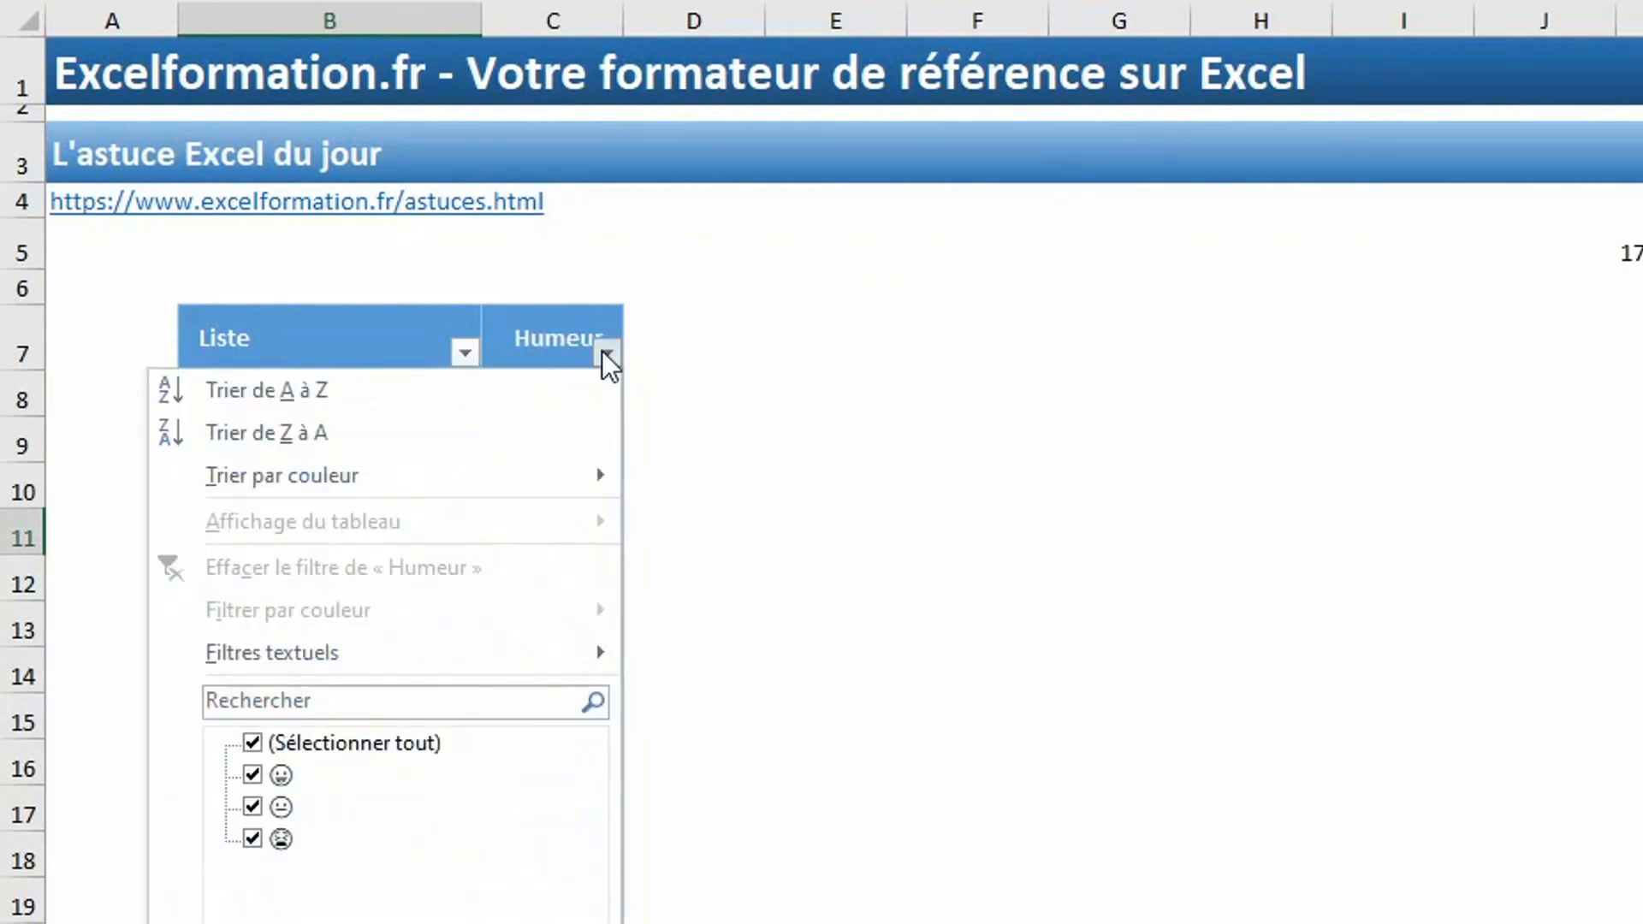
left_click(326, 742)
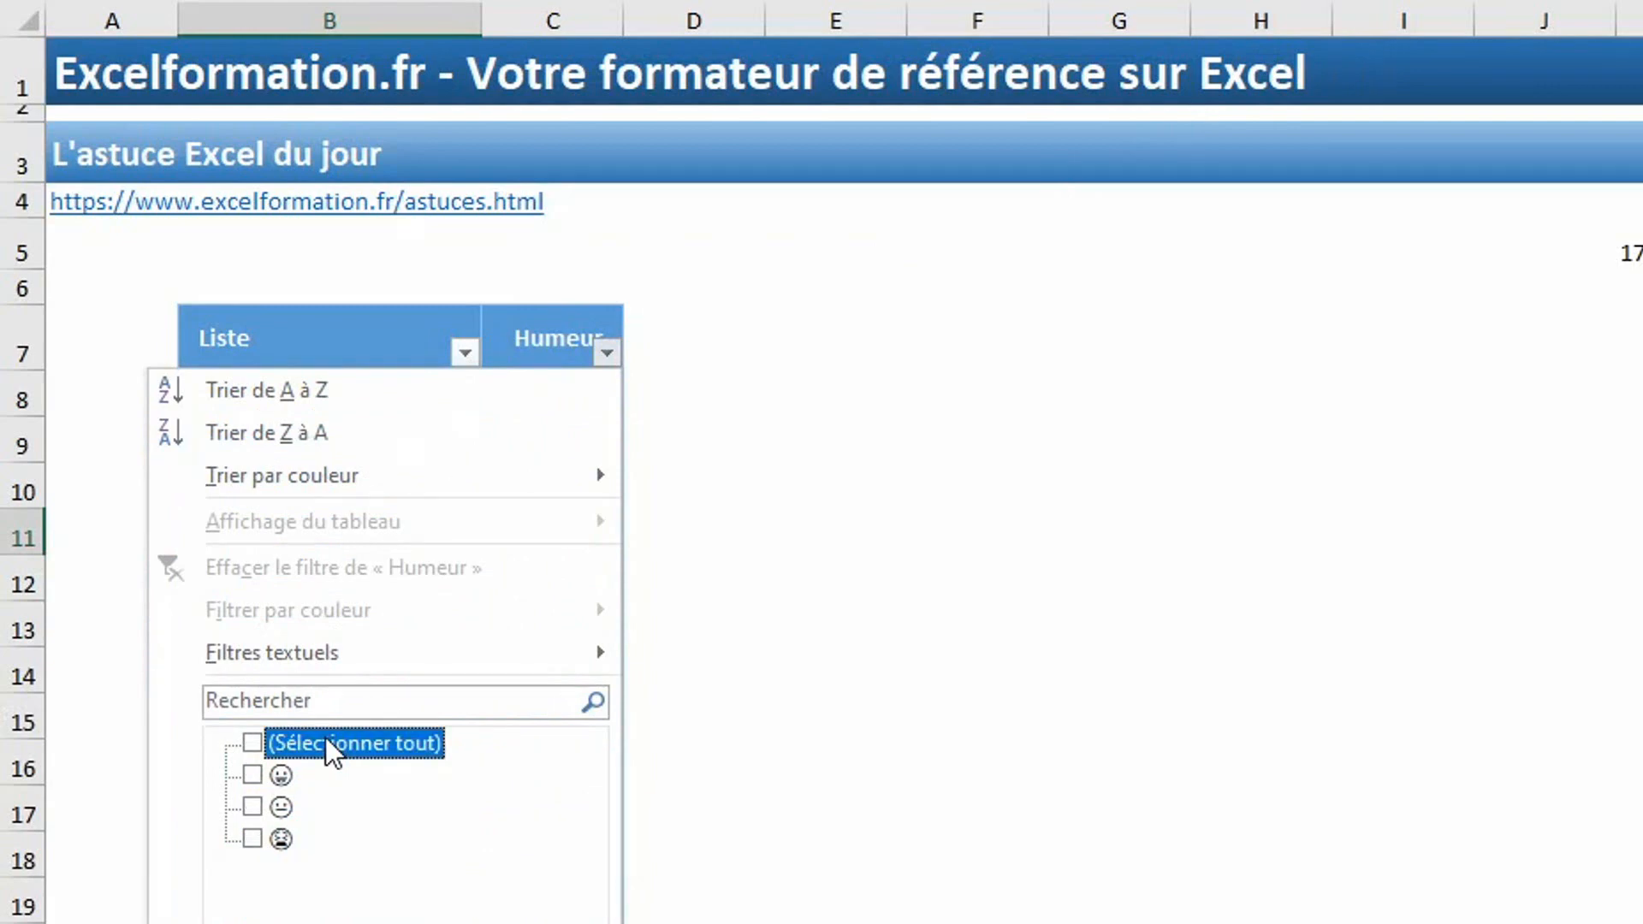
left_click(272, 776)
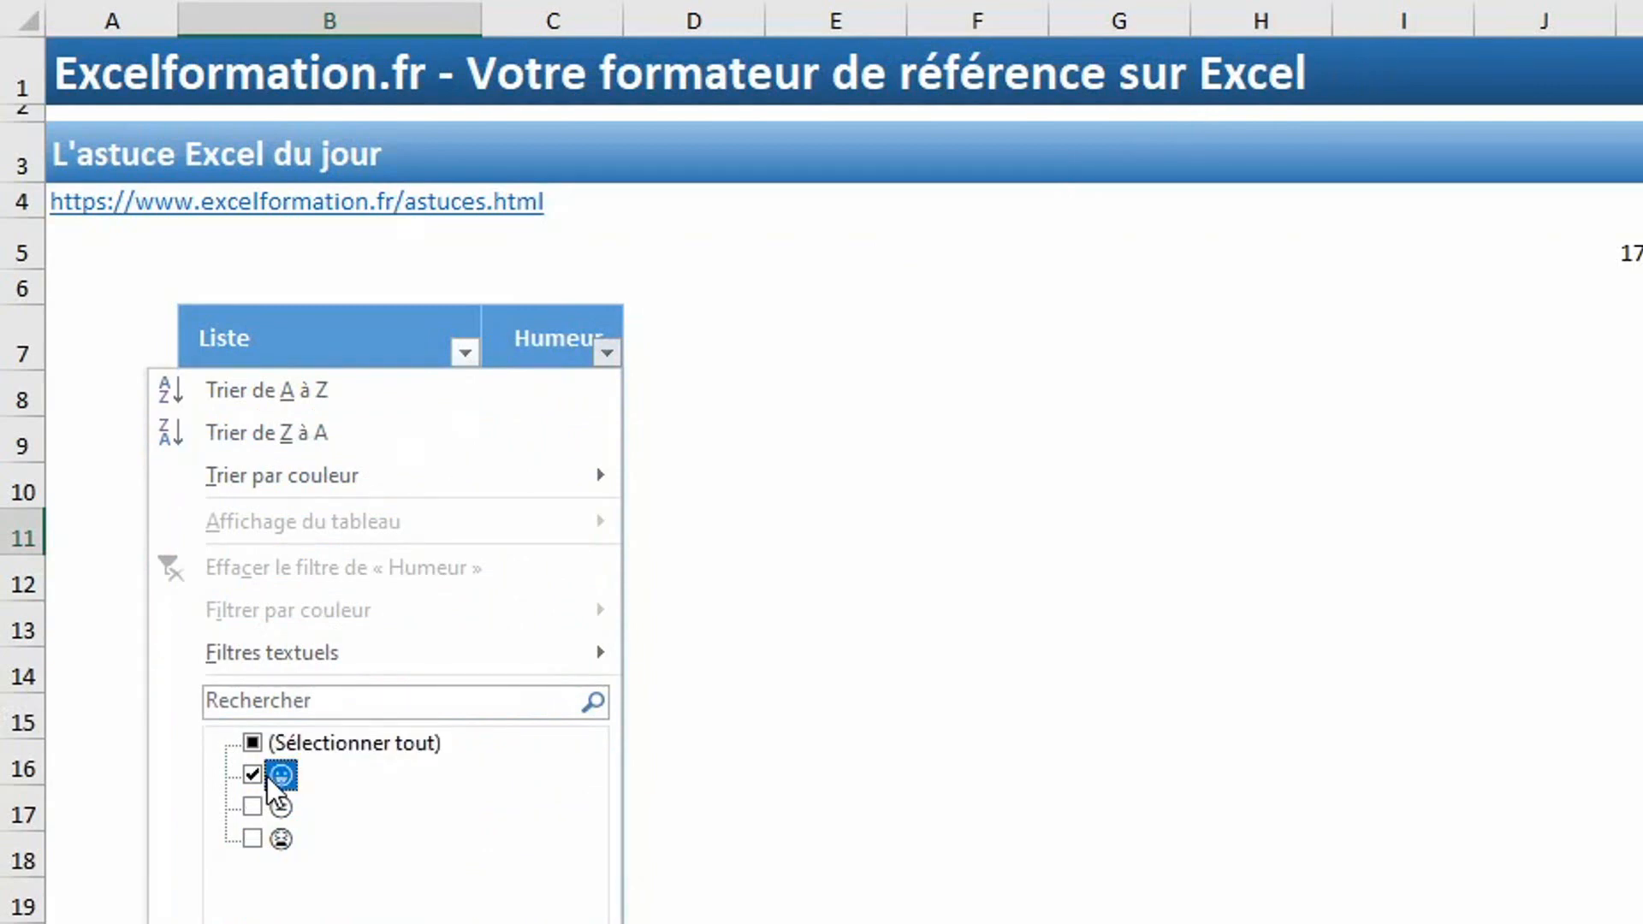
key("Escape")
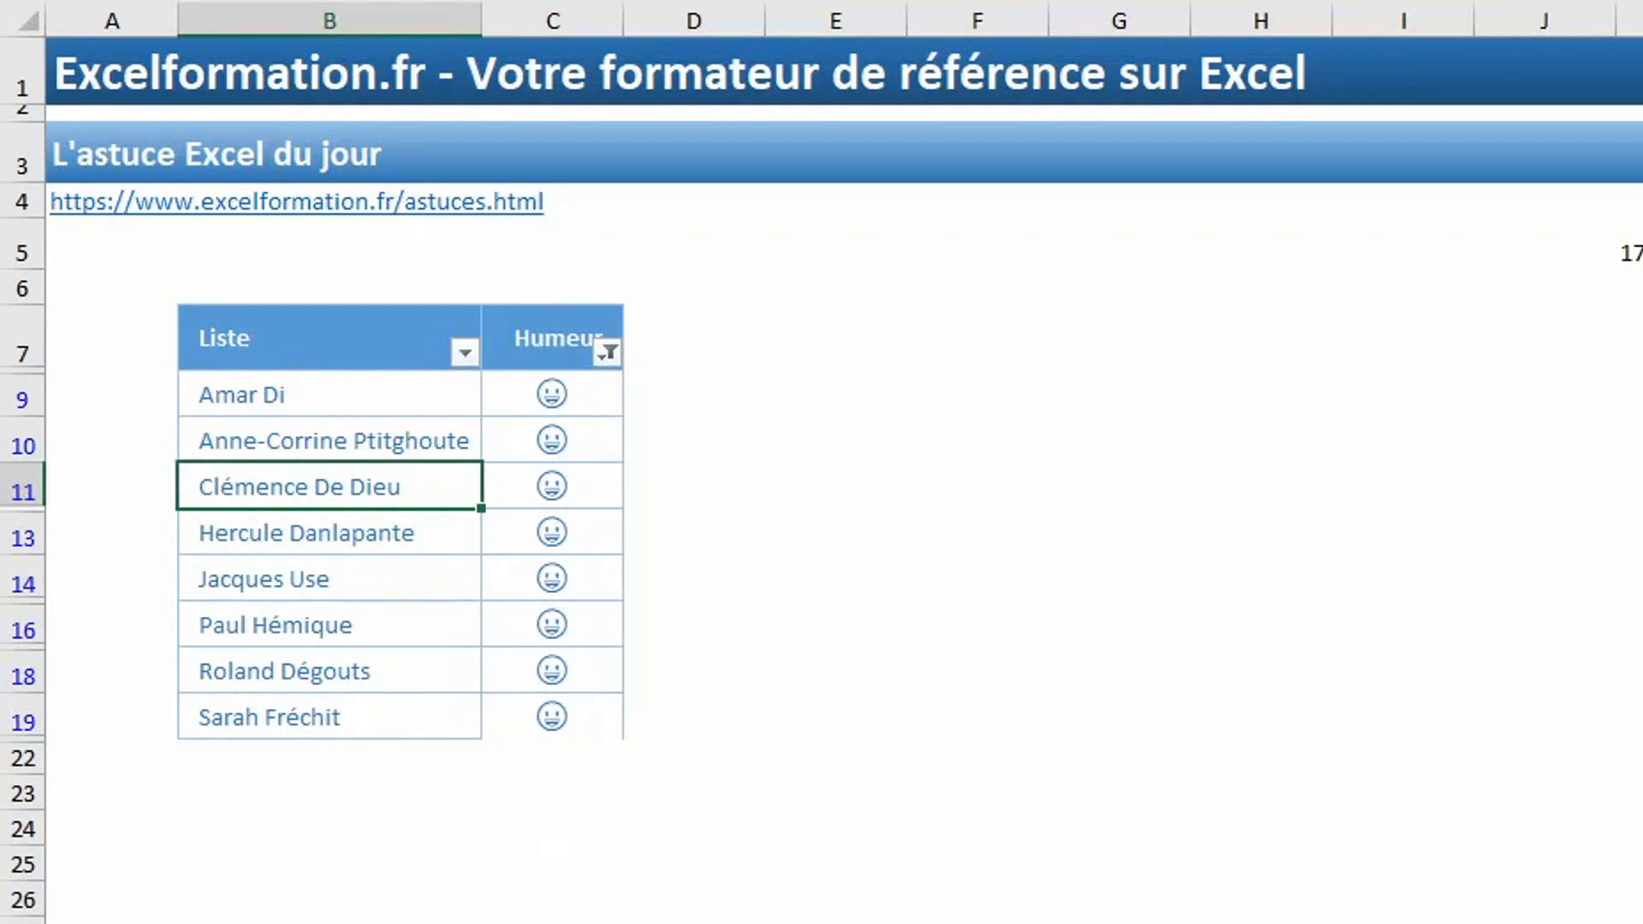
Convert the Liste and Humeur data range into an Excel table and select a cell inside it.
key("ctrl+t")
key("Return")
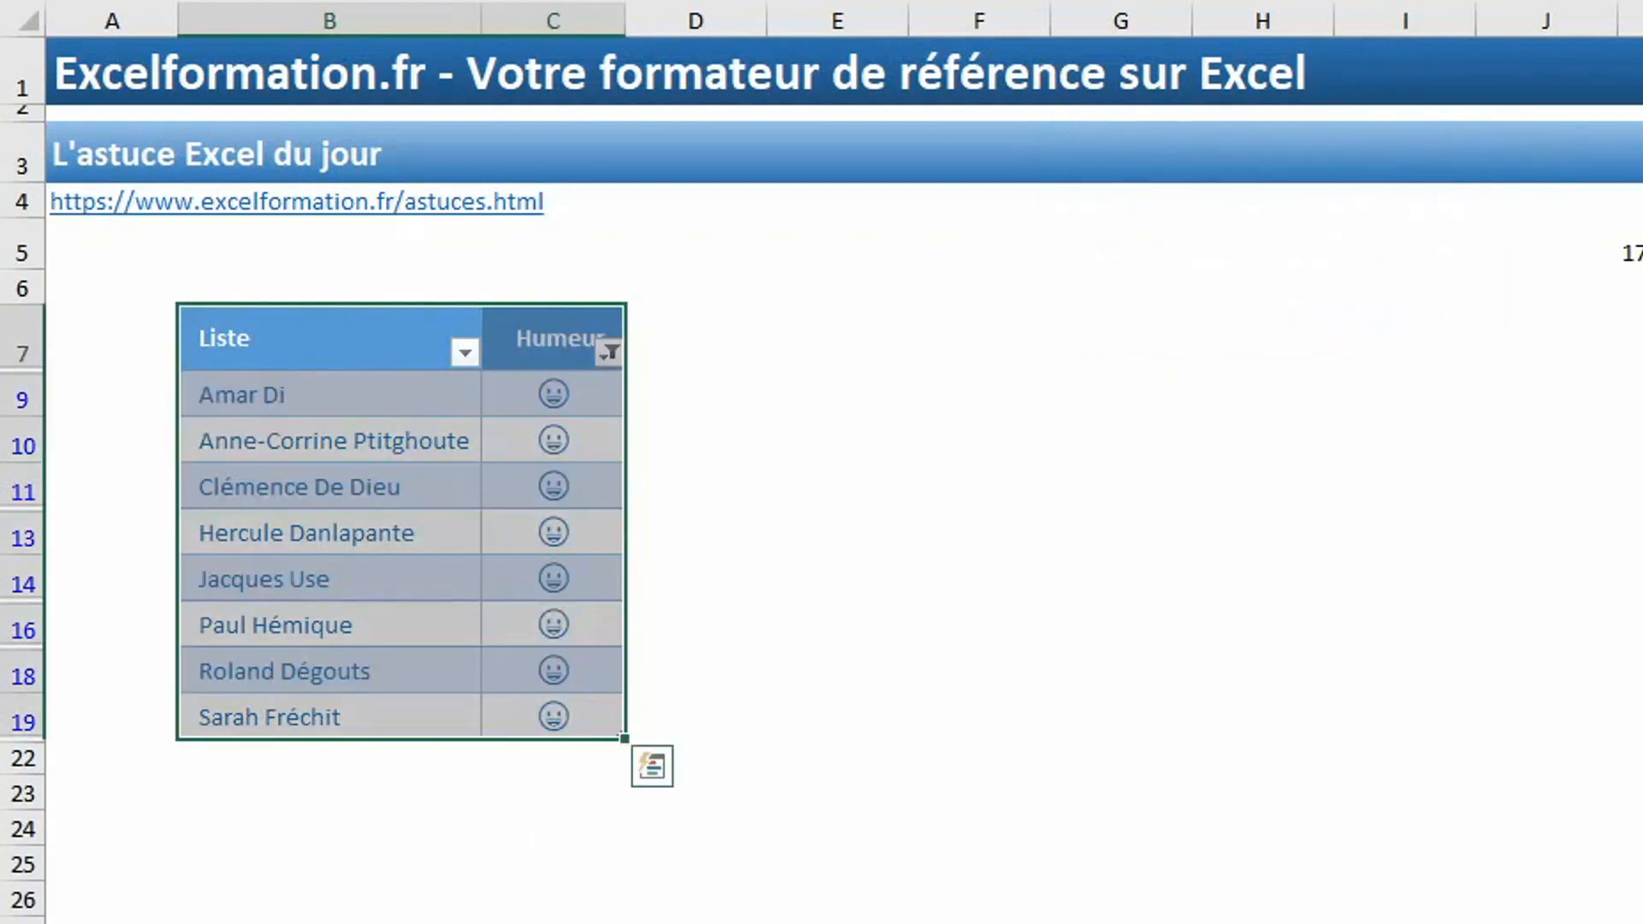
left_click(329, 532)
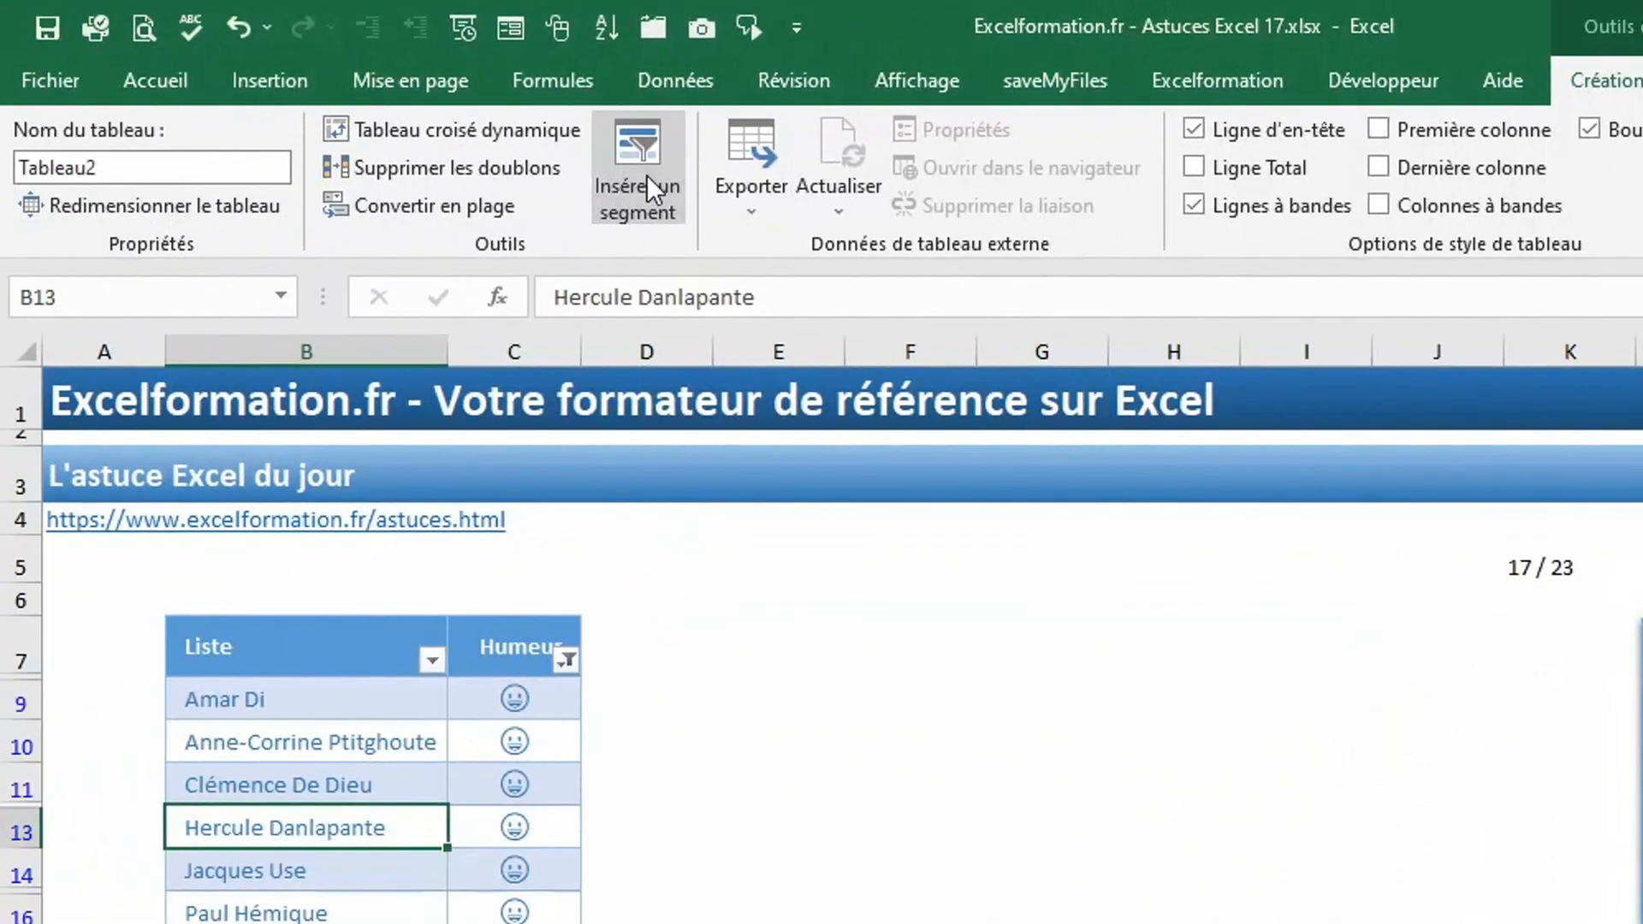
Insert a slicer for the Humeur field and place it just beside the table.
left_click(646, 174)
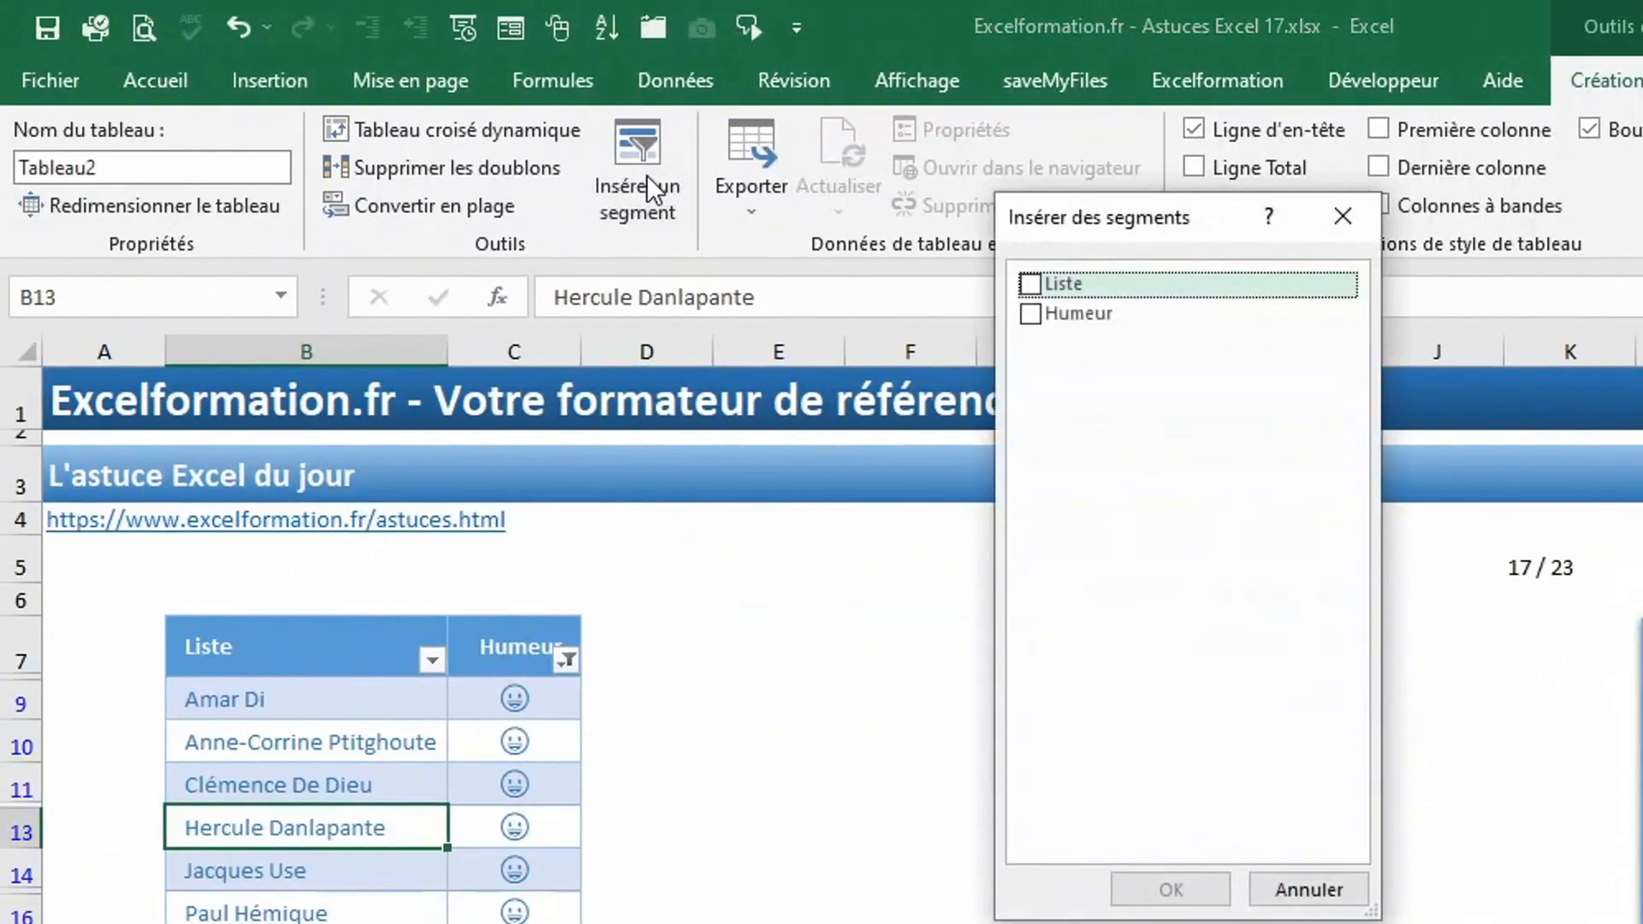
left_click(1032, 316)
left_click(1169, 888)
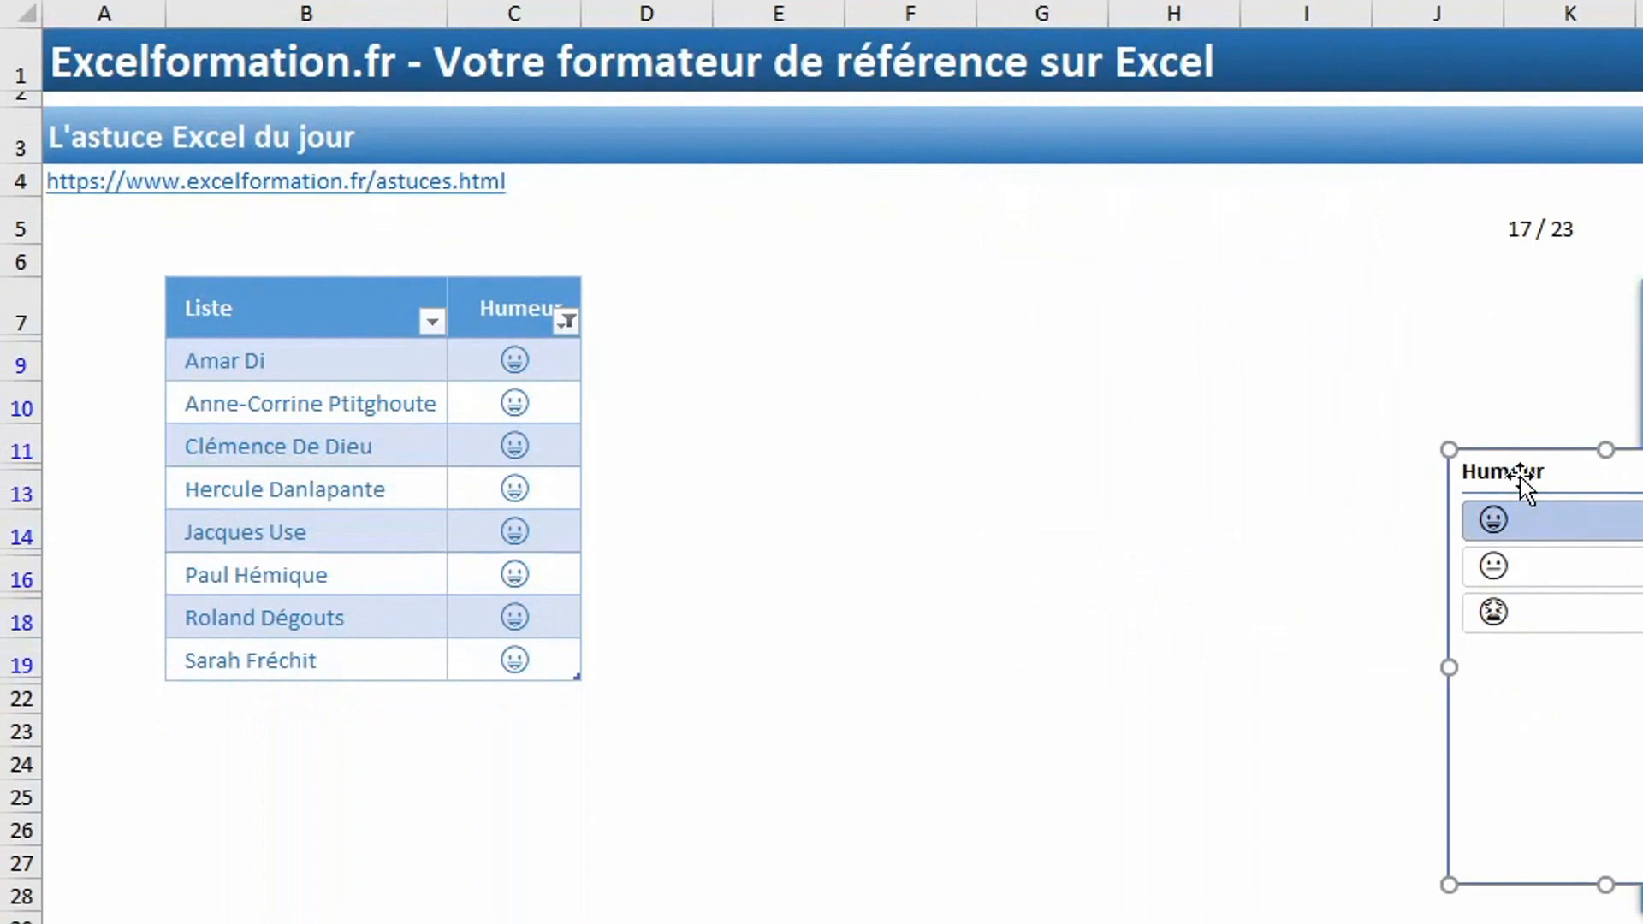
left_click_drag(1521, 478, 741, 310)
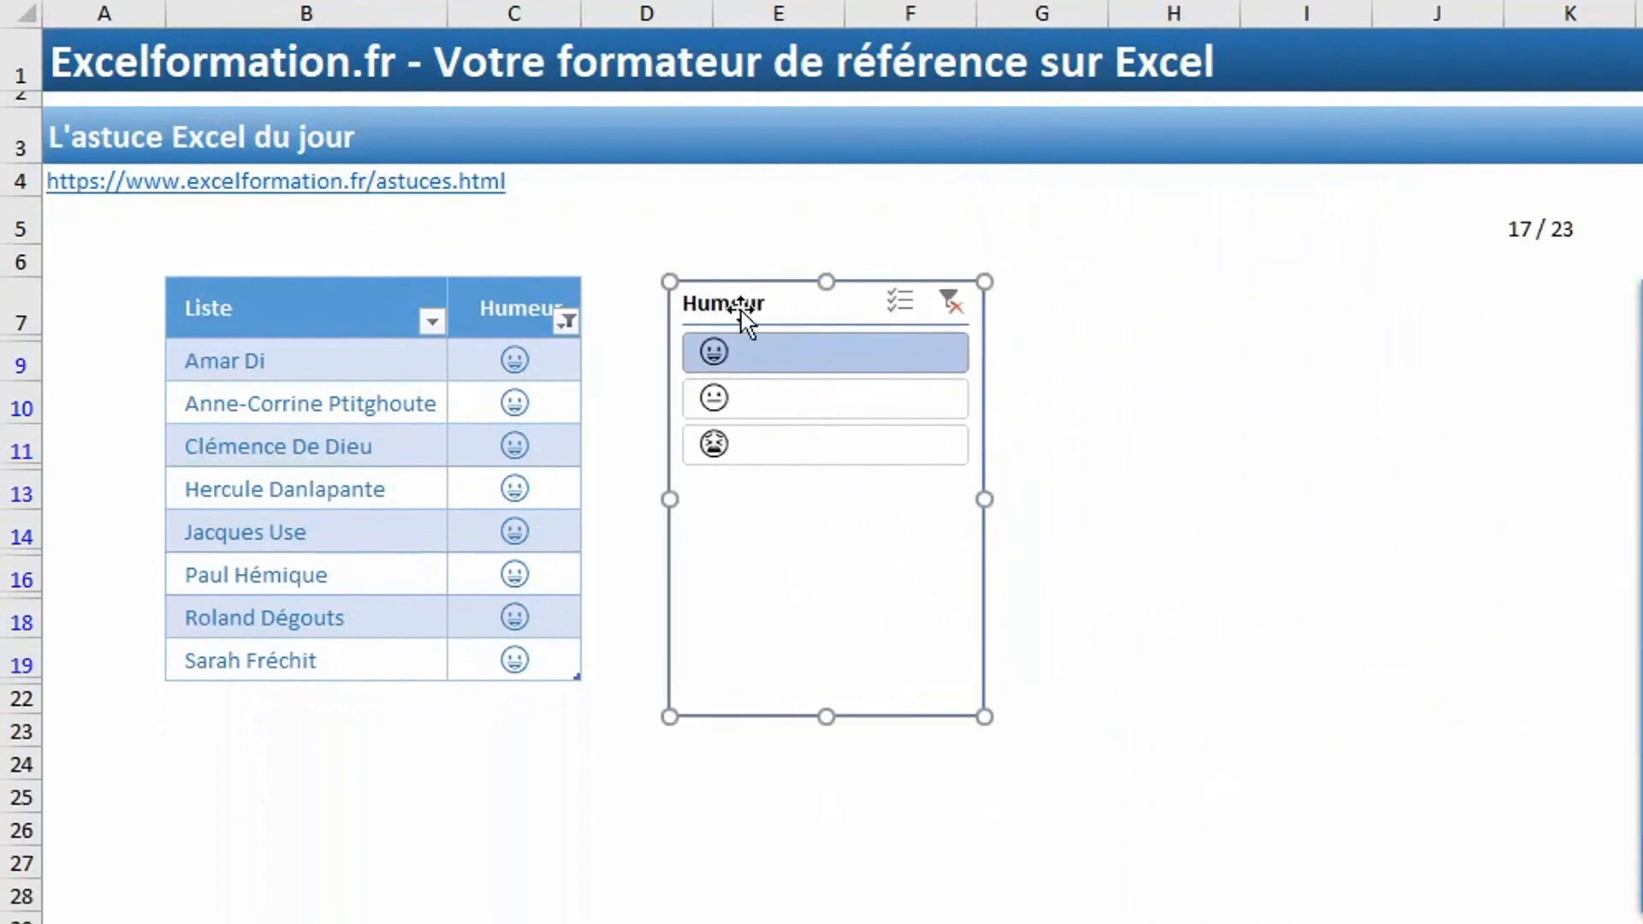
Filter the table with the Humeur slicer, first by 😫 and after that by 😐.
left_click(753, 436)
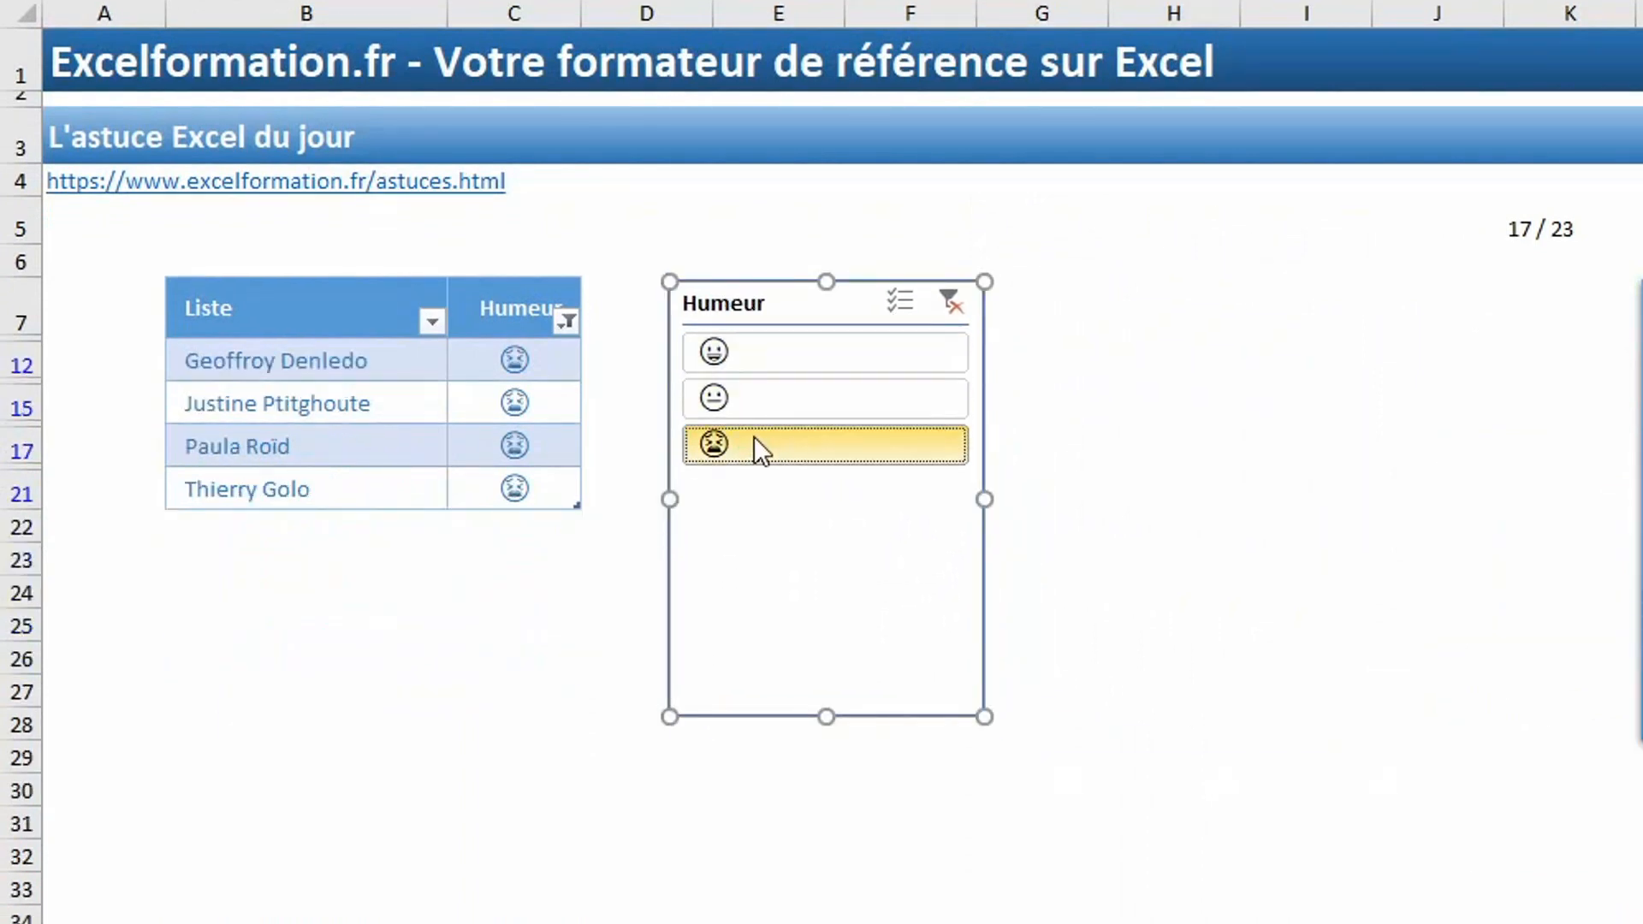
left_click(789, 405)
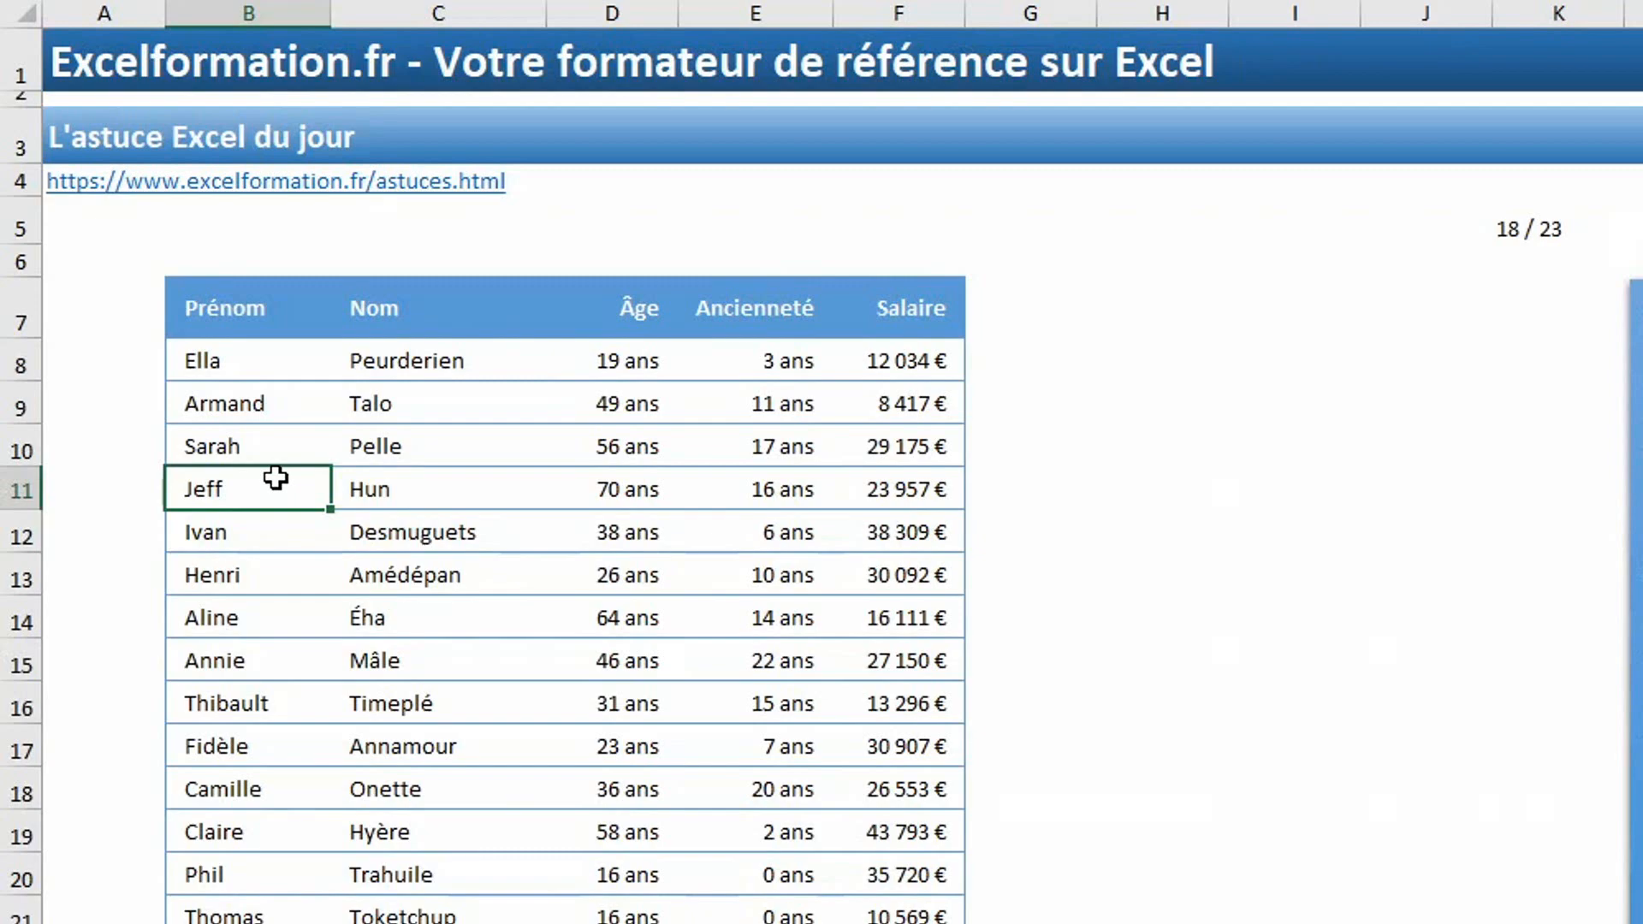
Look through the employee table with ages, seniority and salaries down to its last rows.
scroll(947, 690, "down", 11)
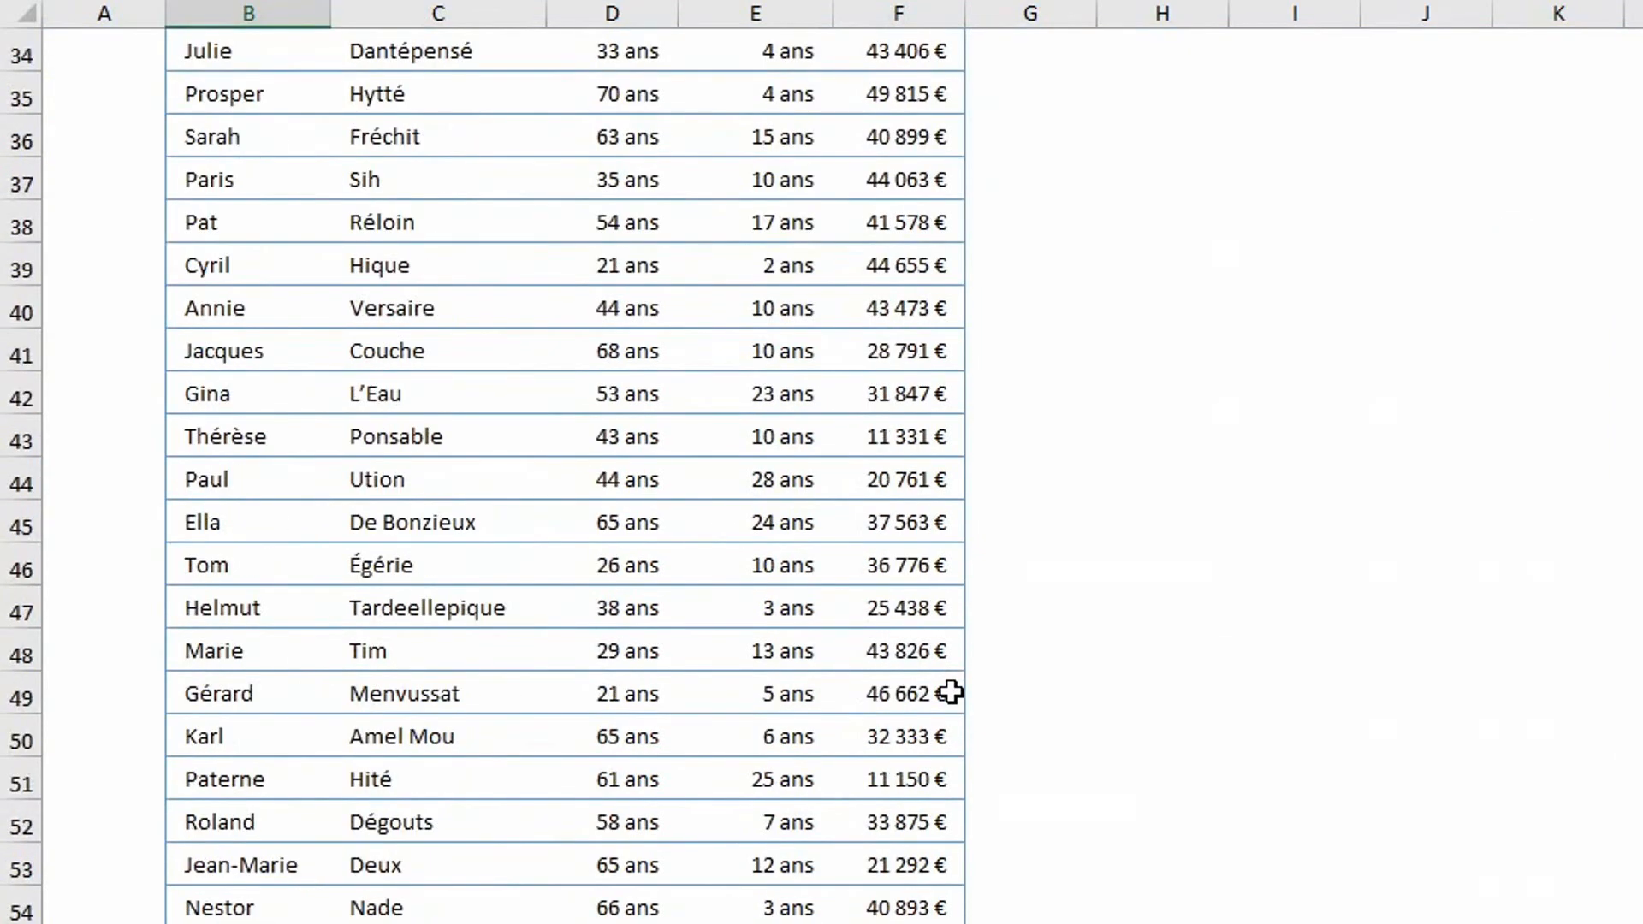
scroll(949, 692, "down", 20)
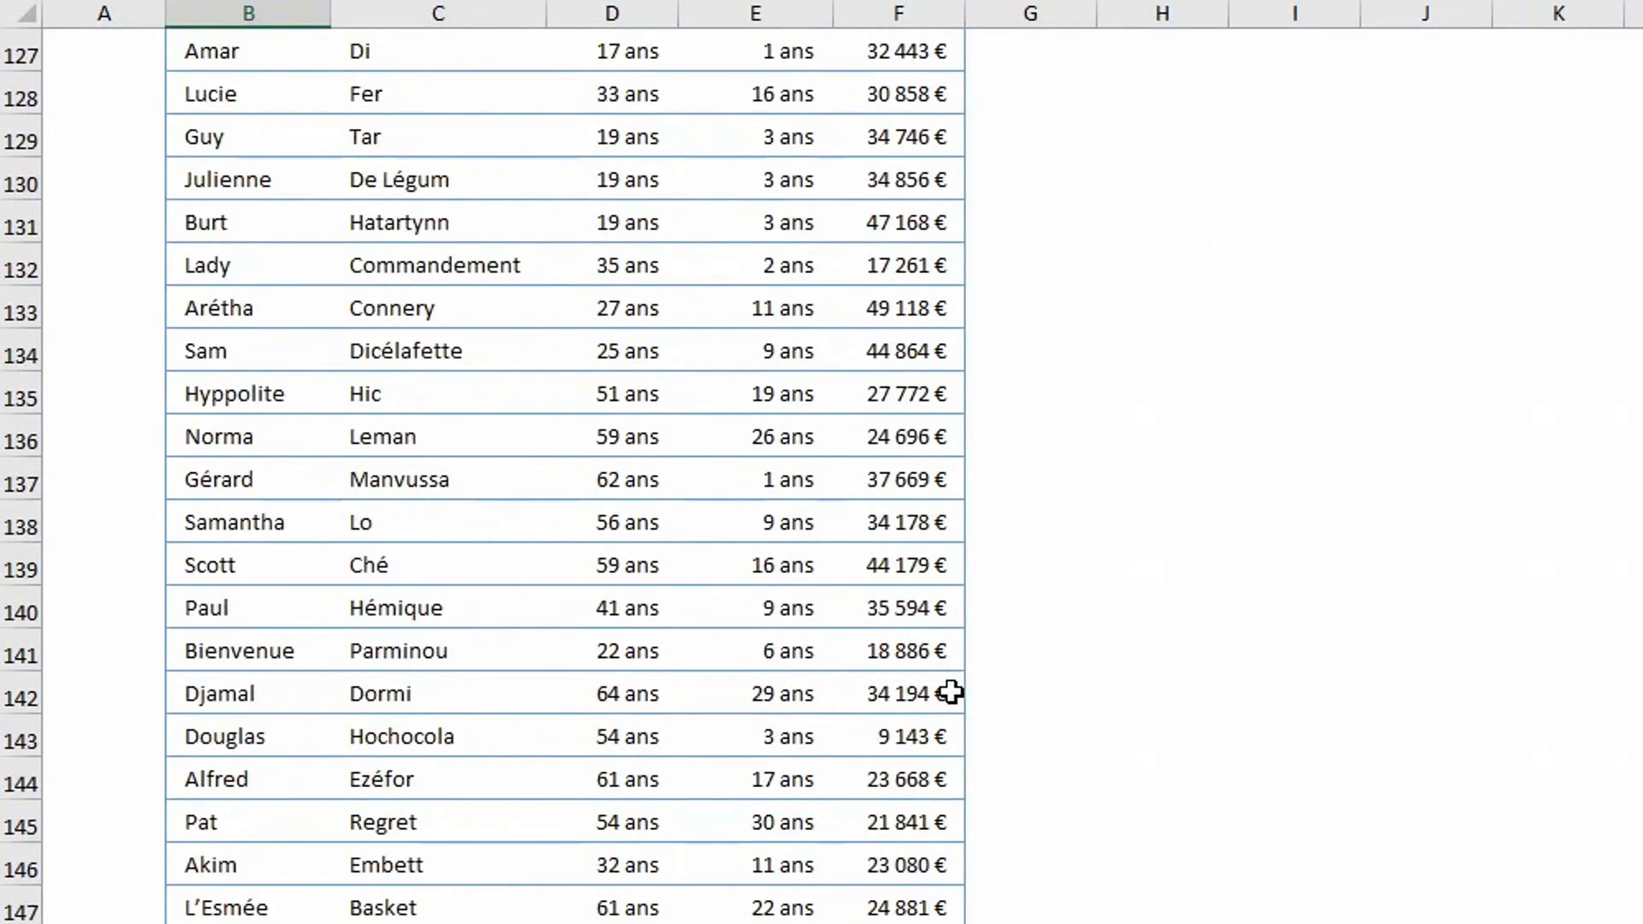
key("ctrl+BackSpace")
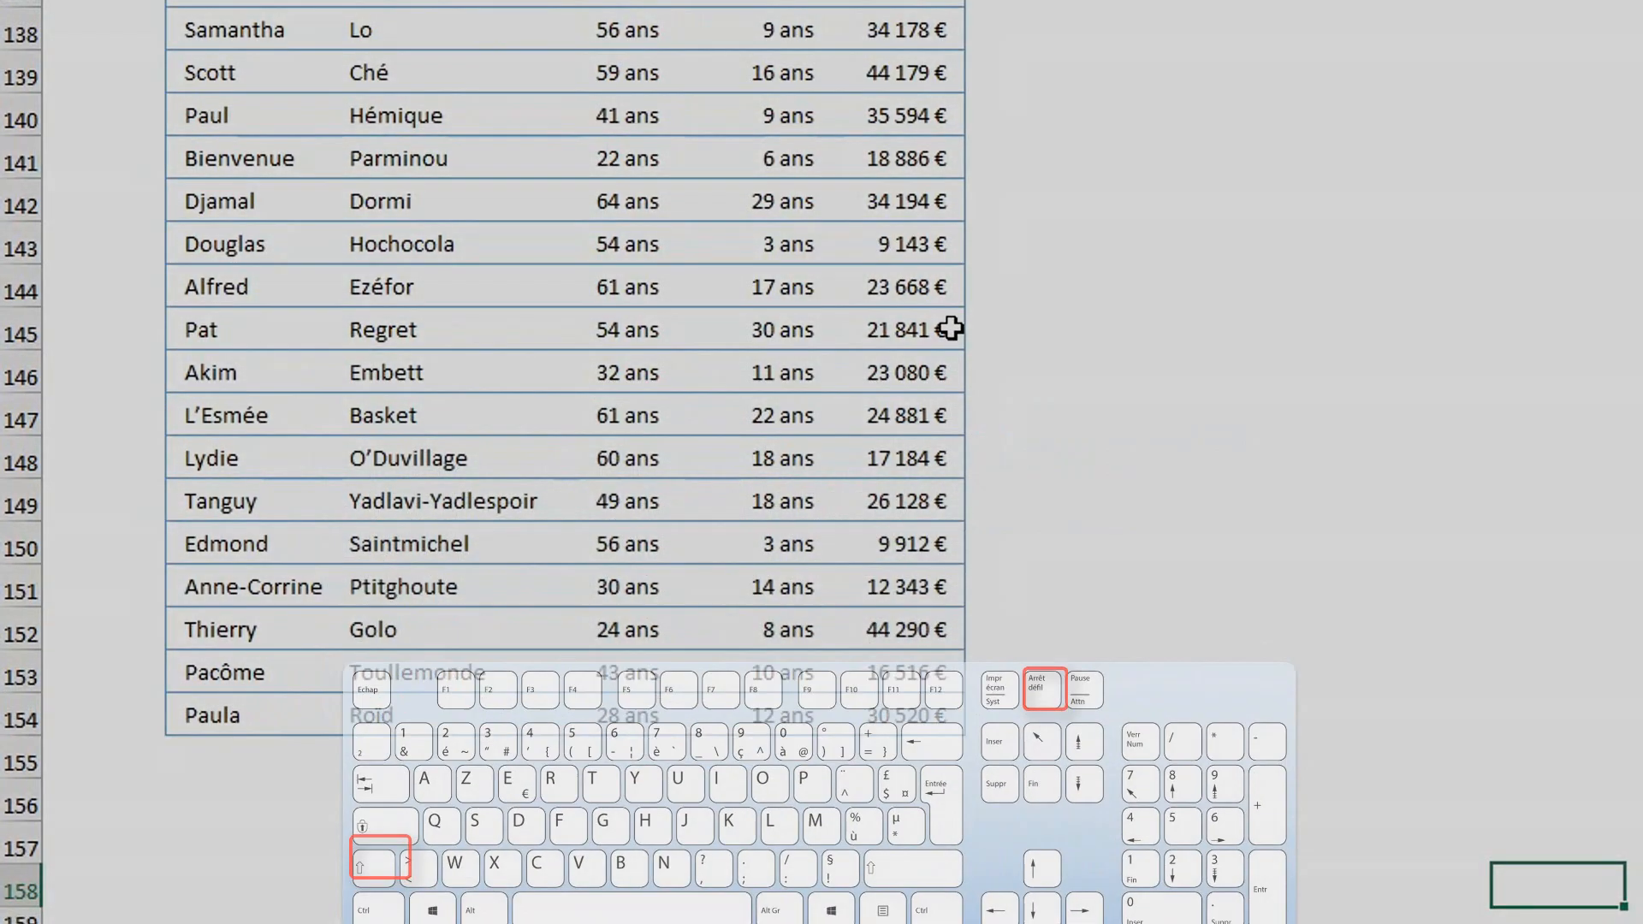
key("ctrl+Home")
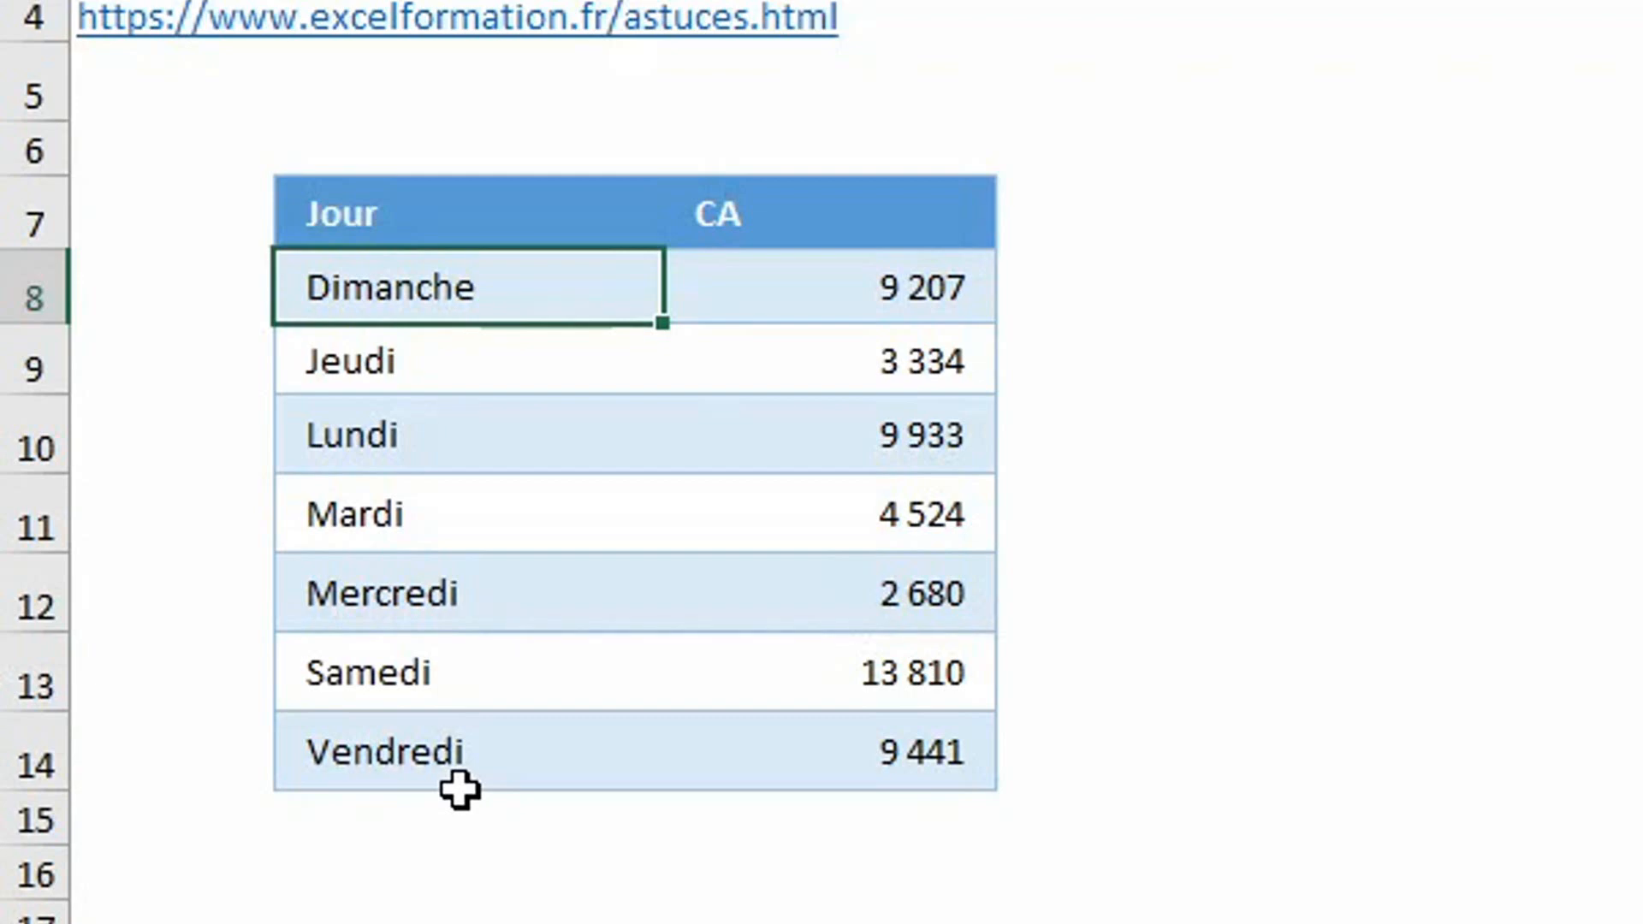
Sort the Jour and CA table by Jour using the custom list that runs Lundi, Mardi, Mercredi, Jeudi, Vendredi, Samedi, Dimanche.
left_click(389, 539)
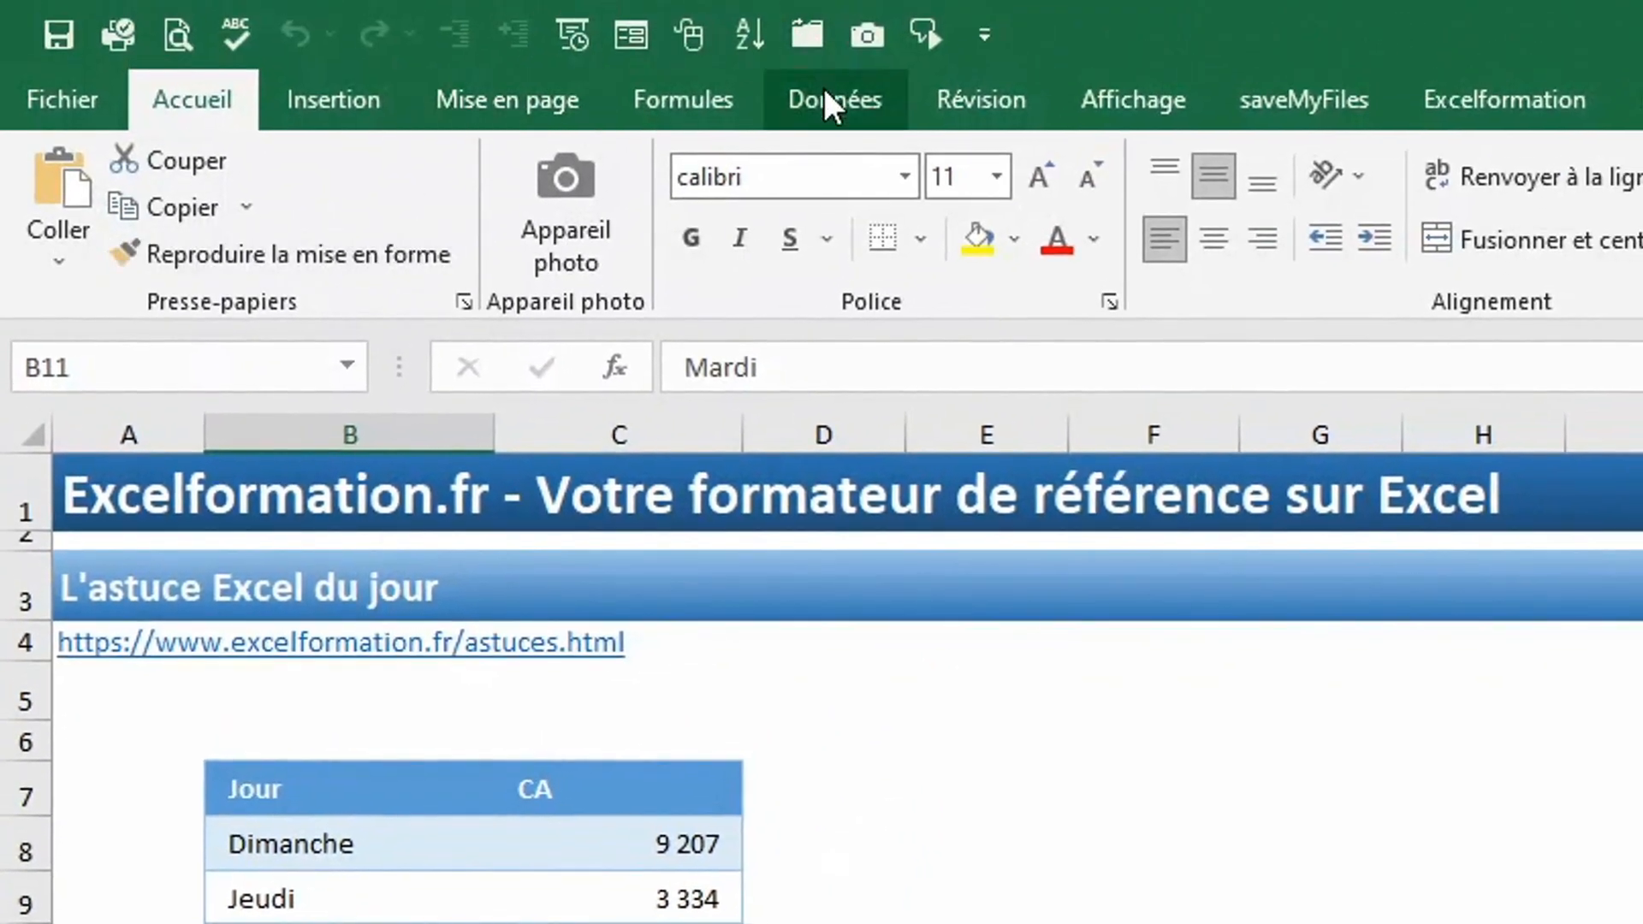
left_click(764, 109)
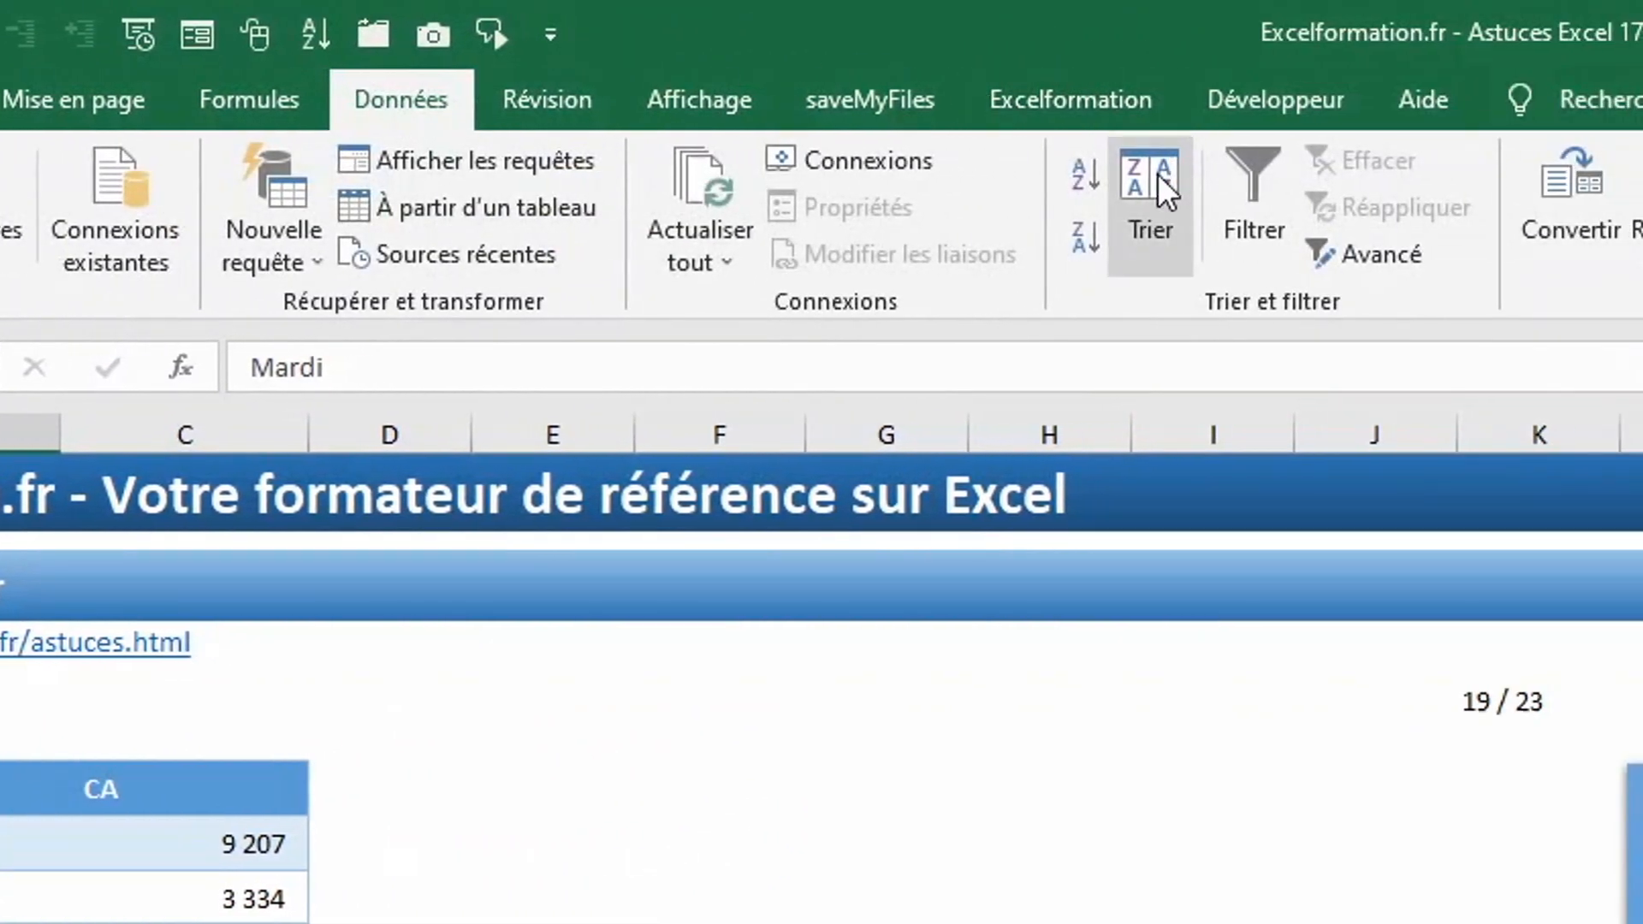
left_click(1534, 193)
left_click(1206, 586)
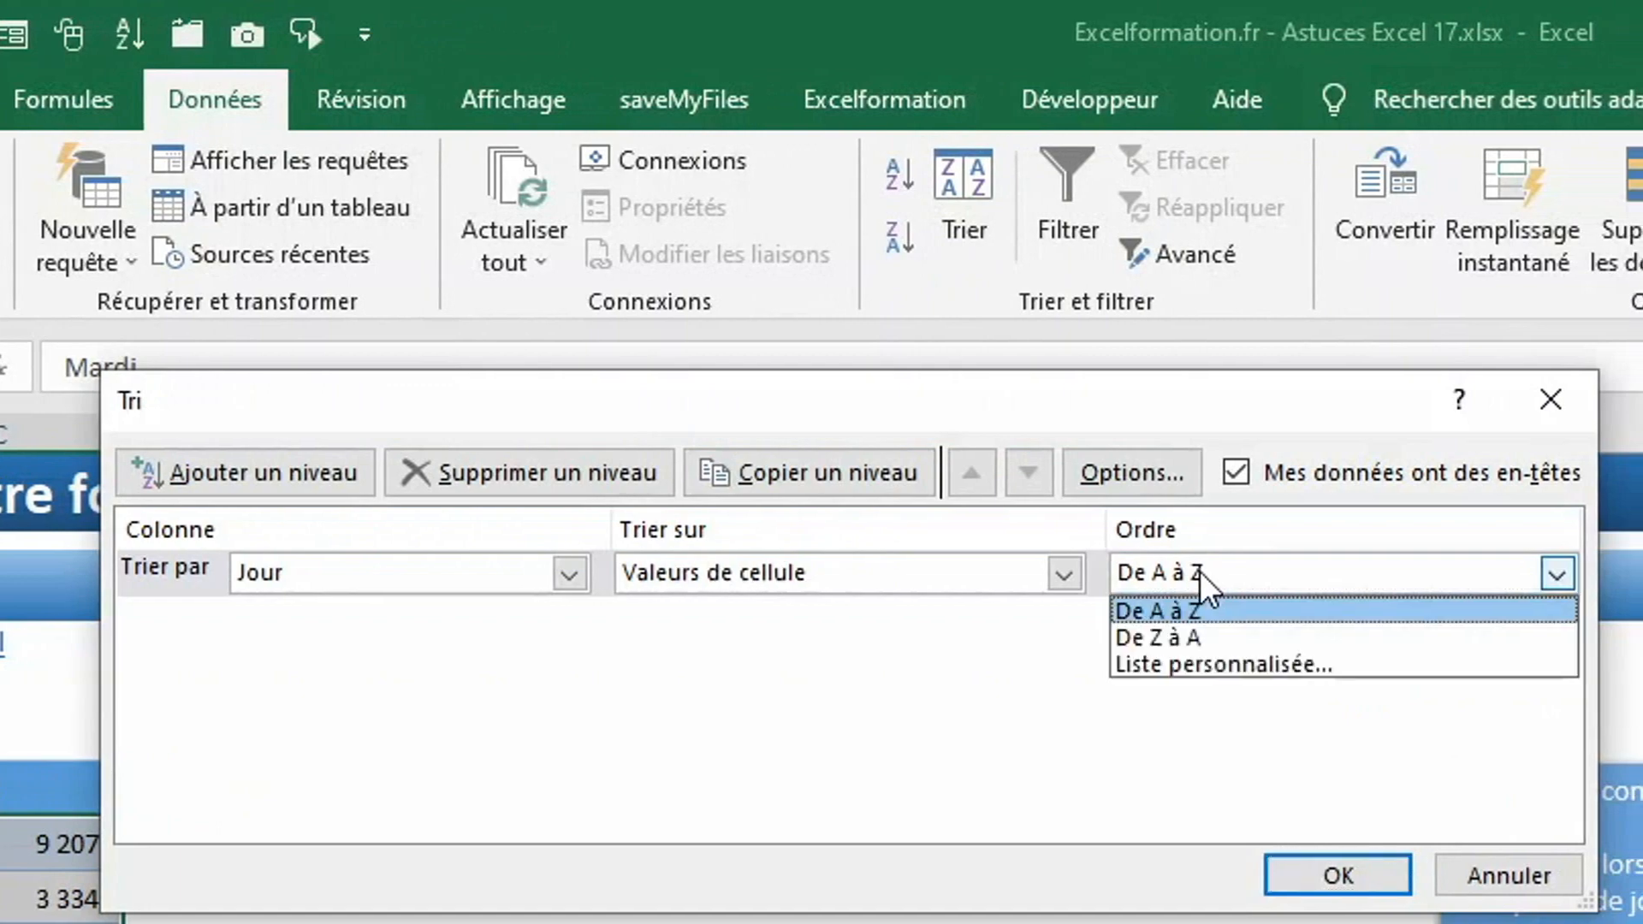
left_click(1211, 668)
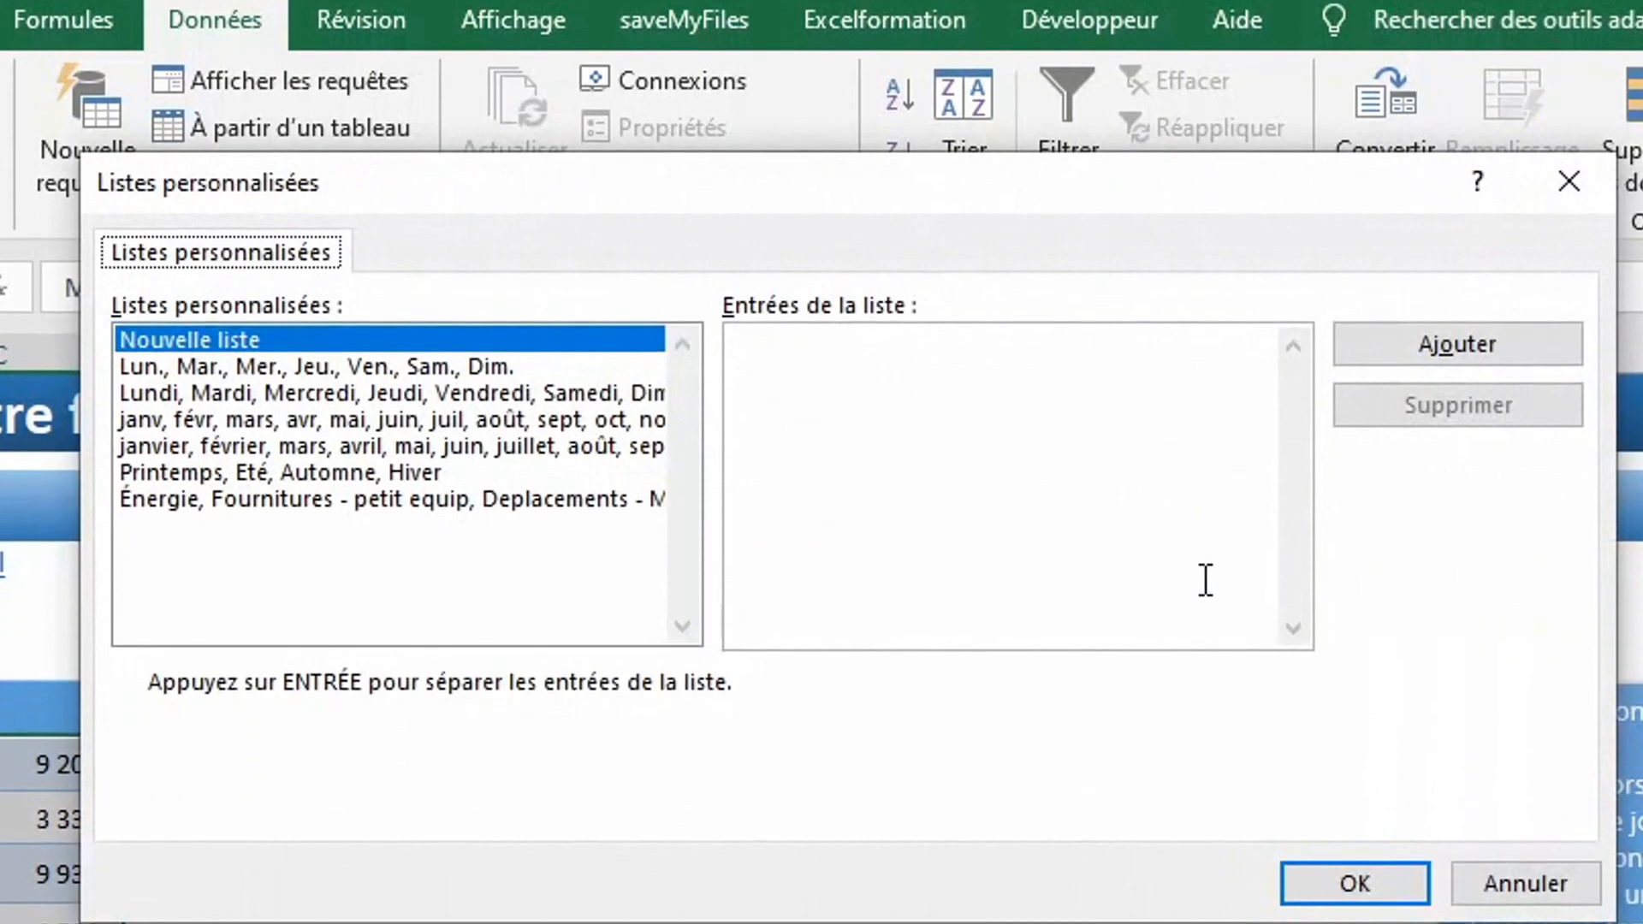
left_click(448, 378)
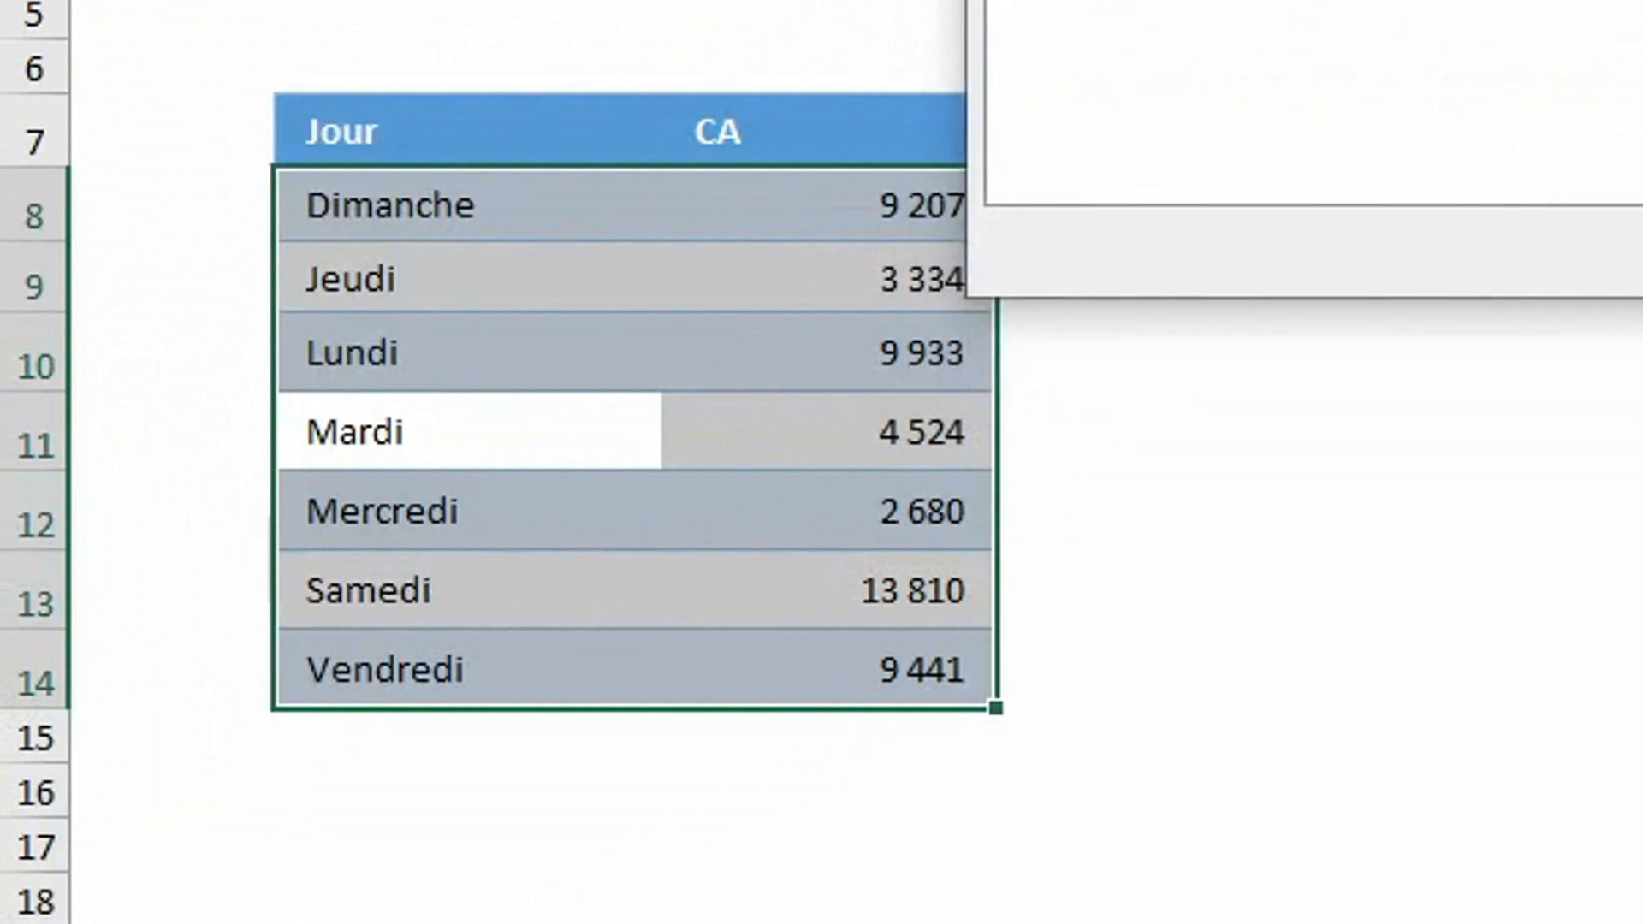
key("Return")
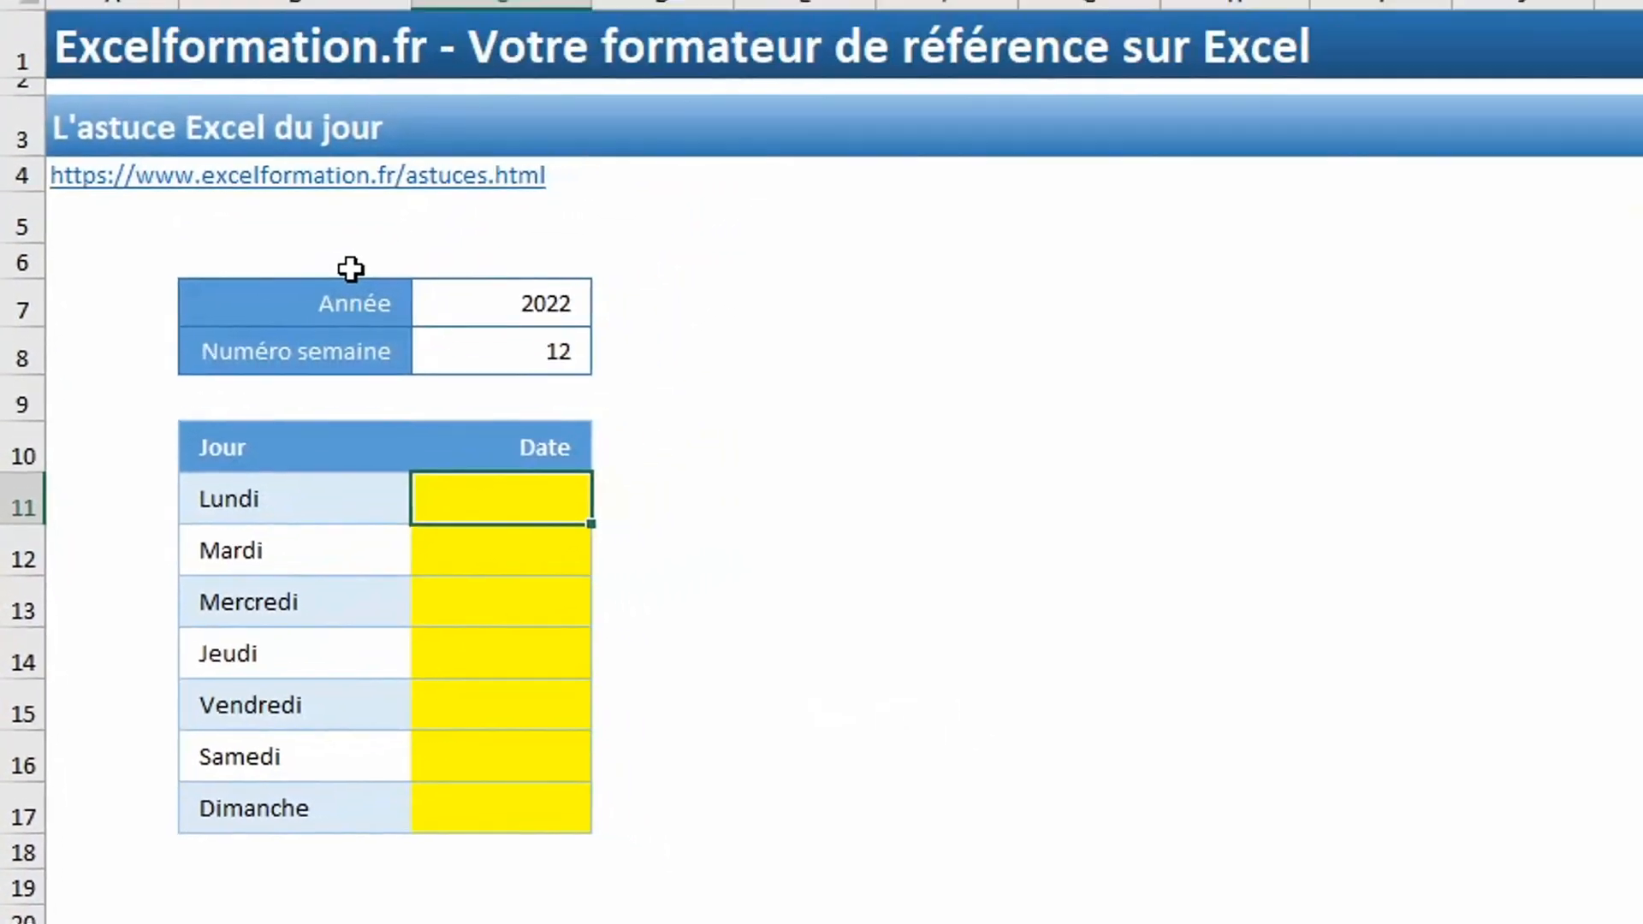
Begin the Lundi date formula in C11 with the first day of the year in C7: =date(C7;1;1).
type("=")
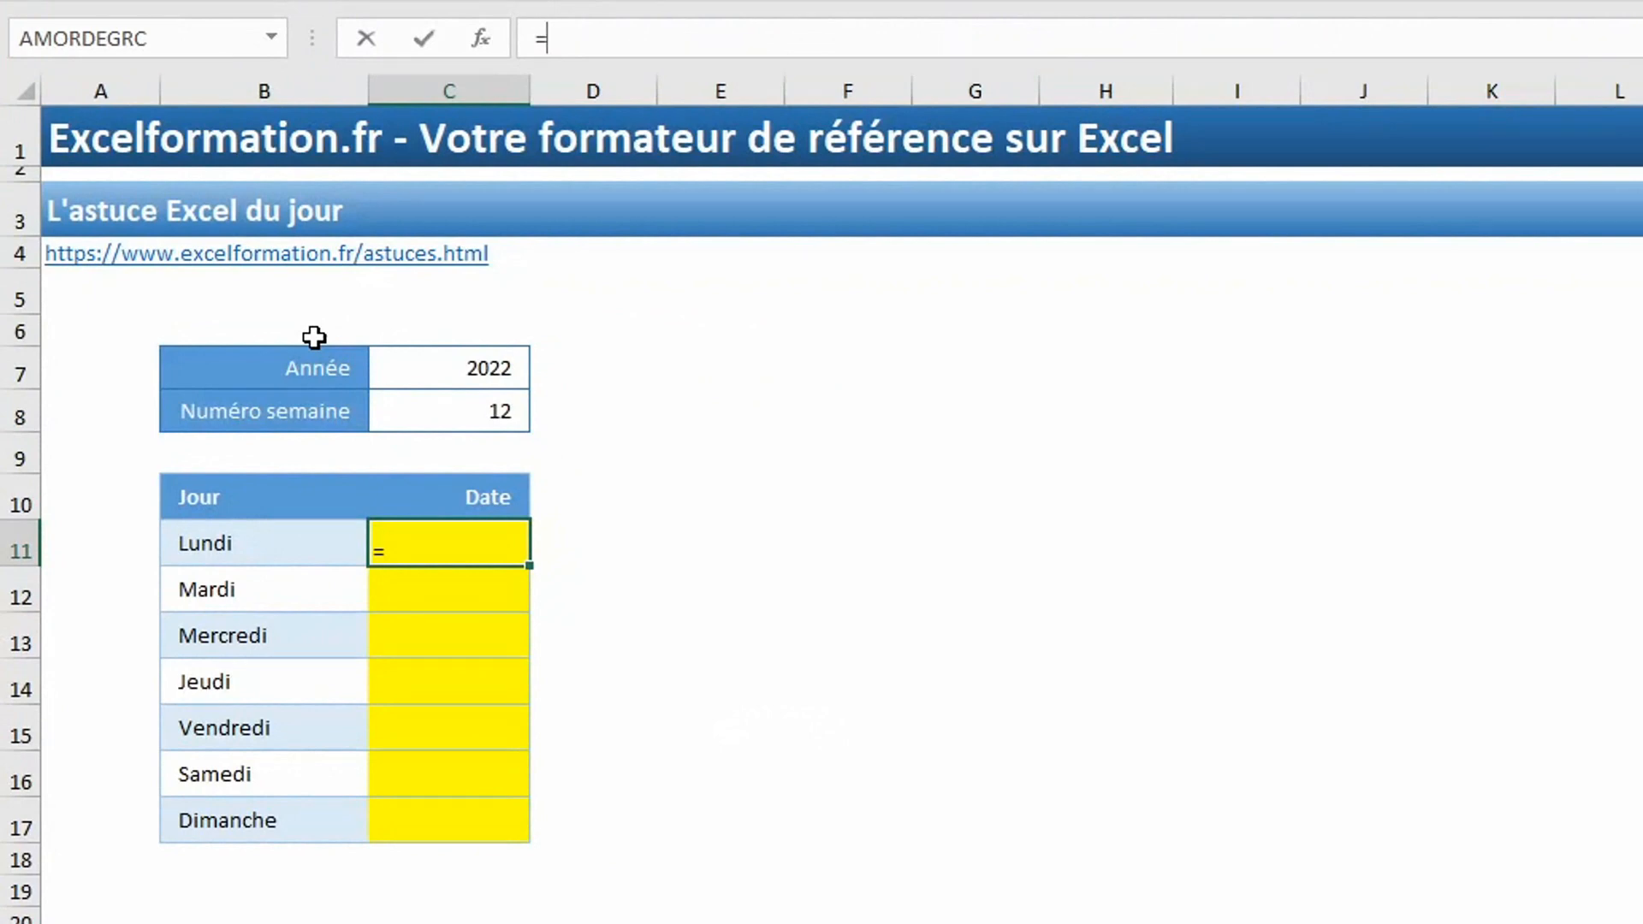
type("date(")
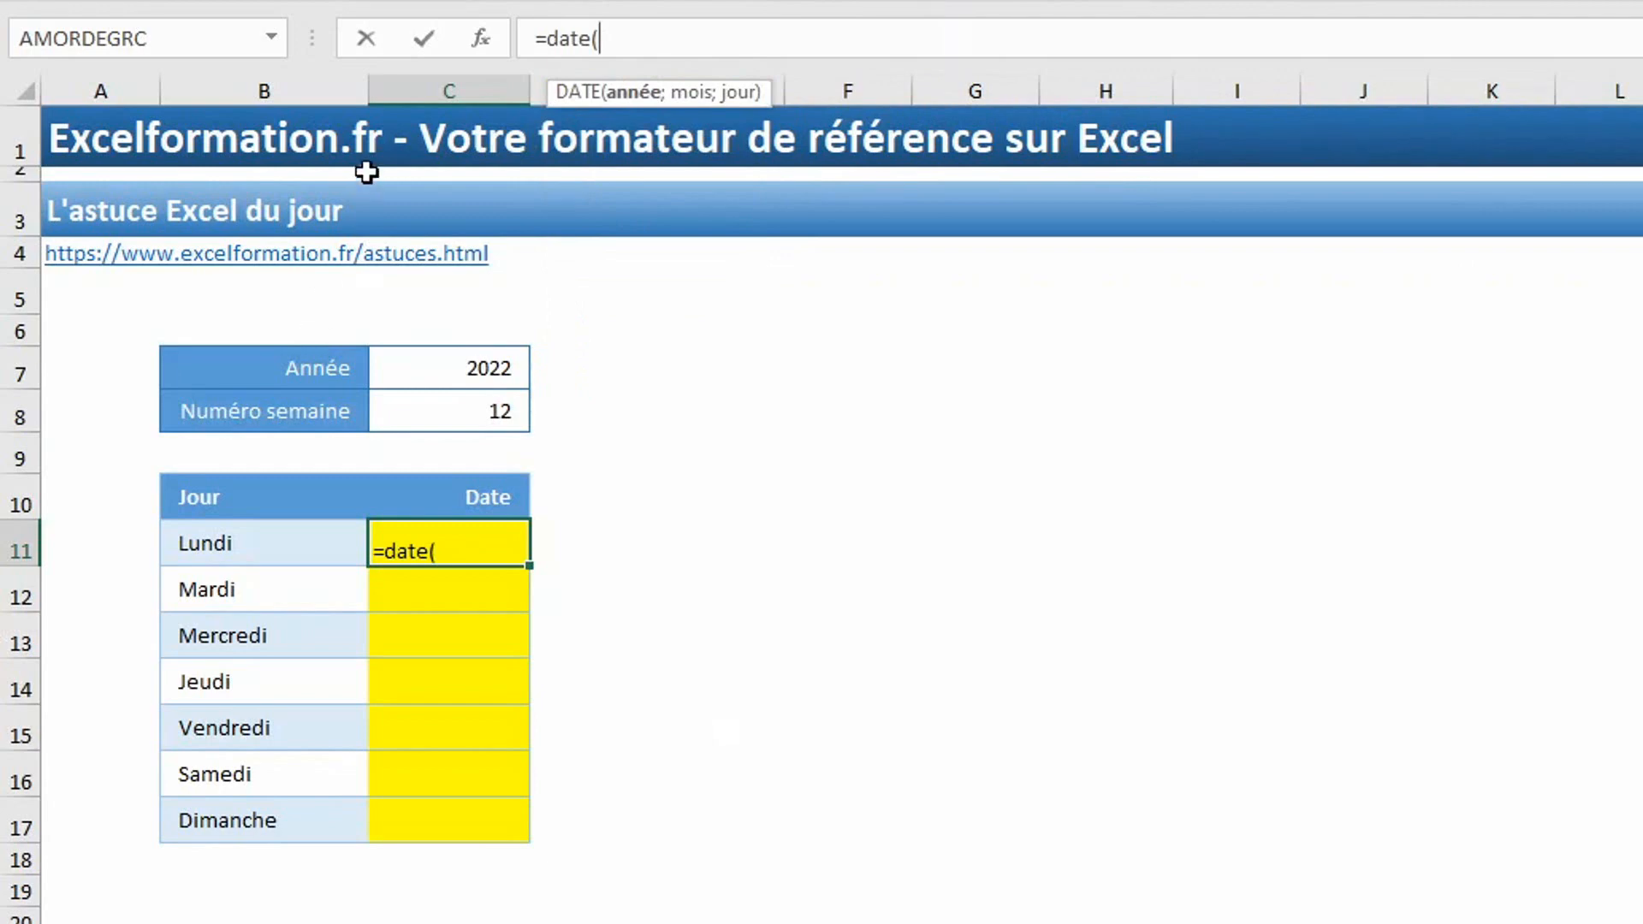
left_click(467, 365)
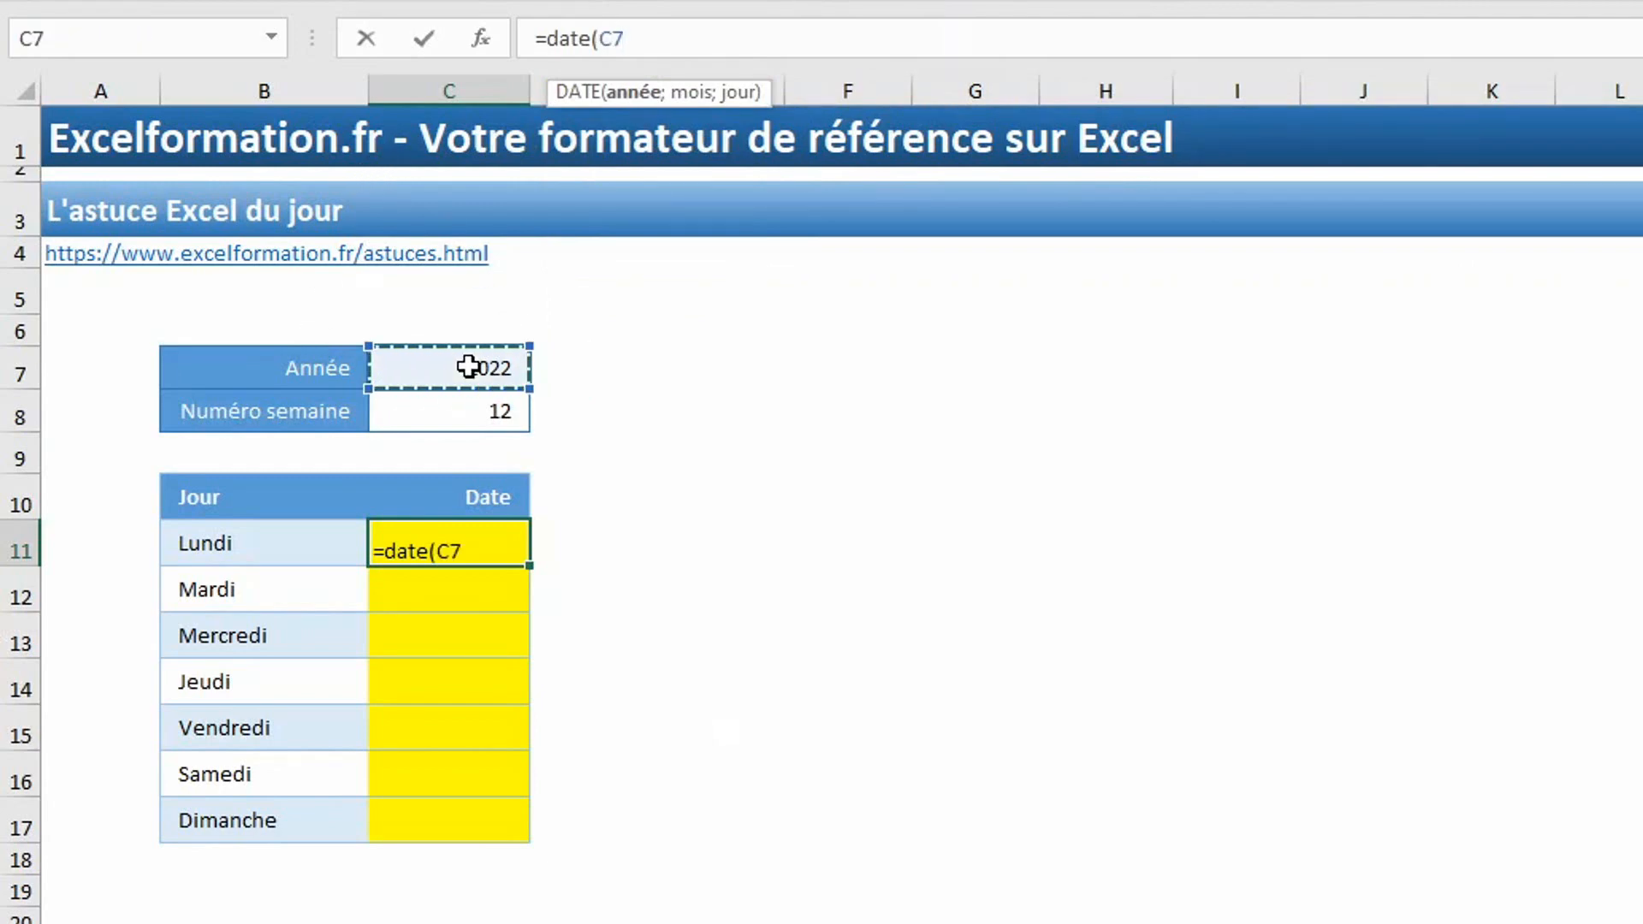
type(";")
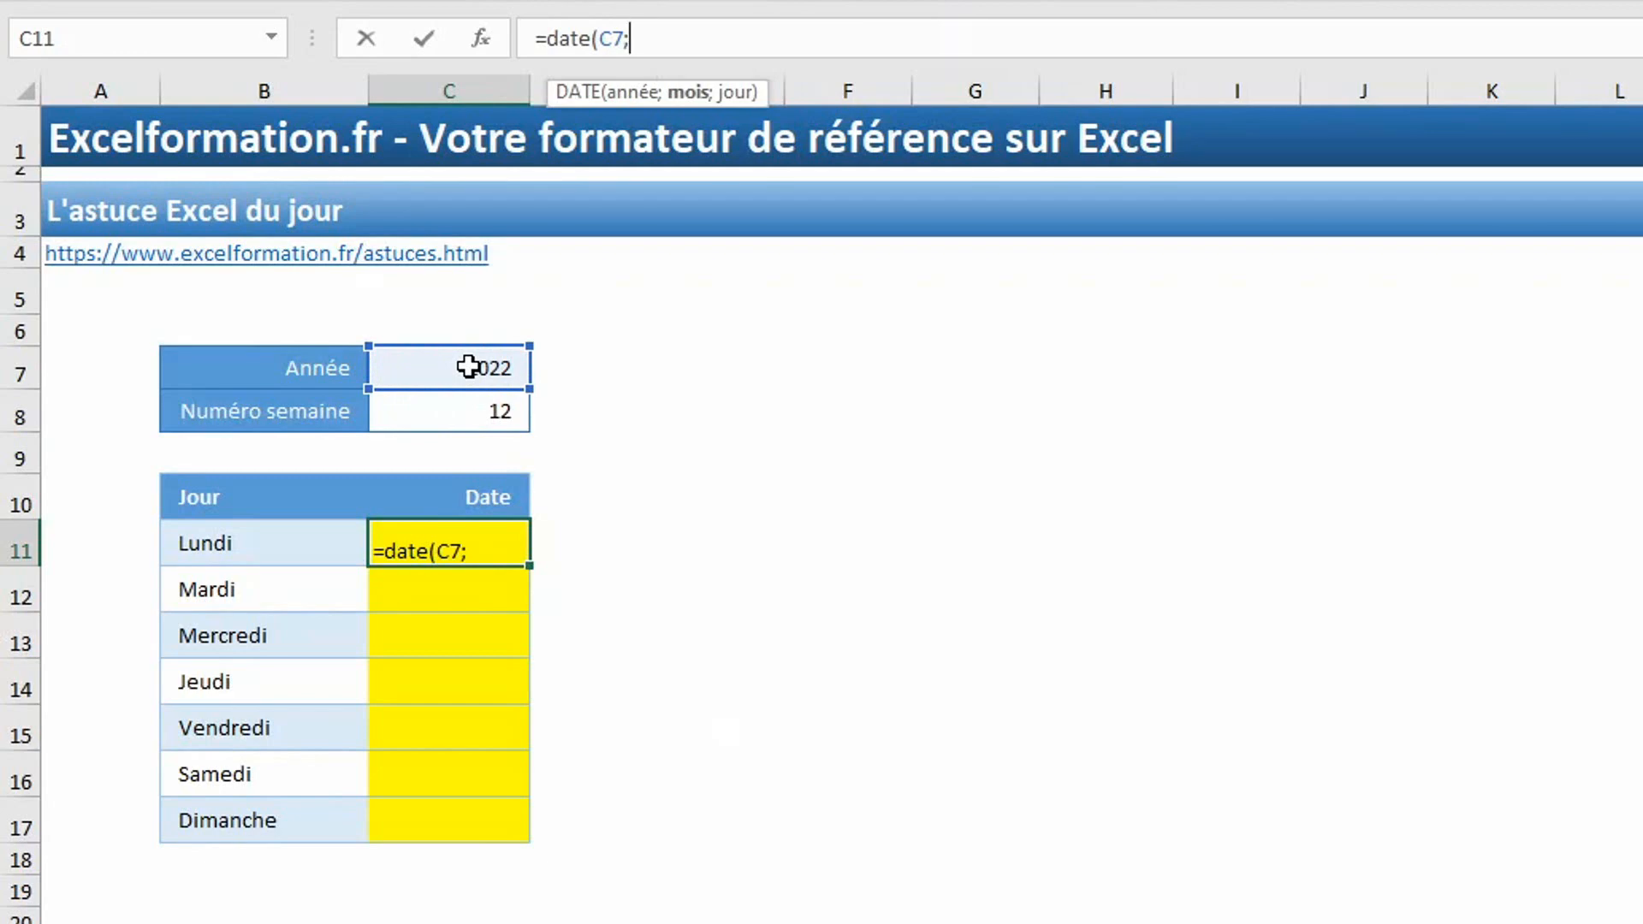
type("1;1)")
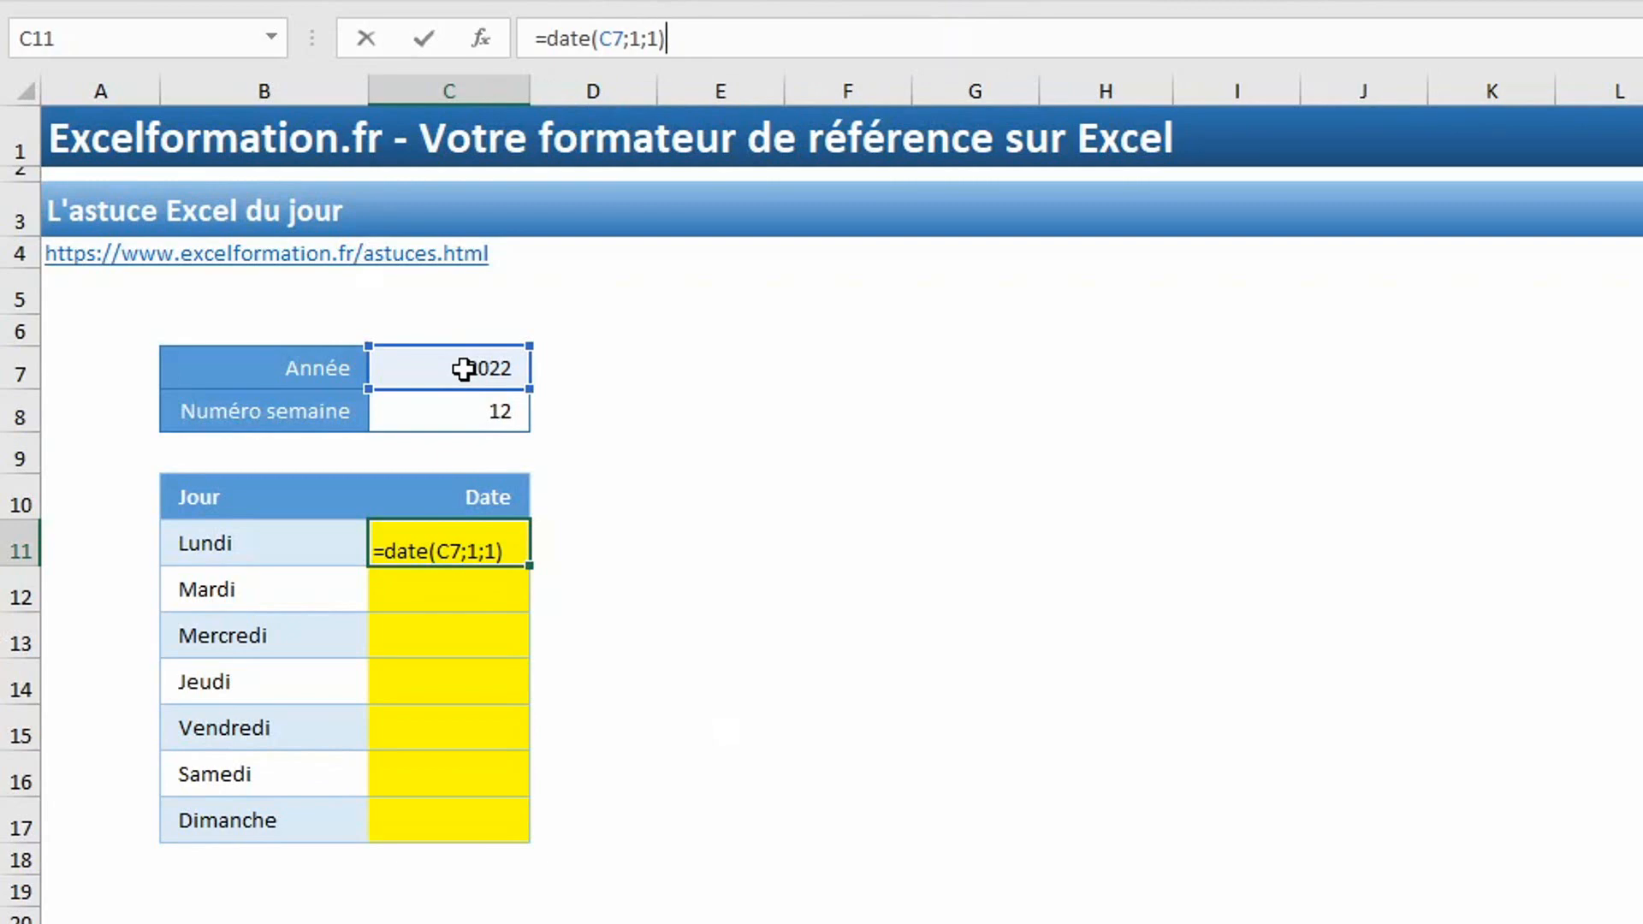
Extend the C11 formula by subtracting that day's weekday number, counted from Monday: -JOURSEM(date(C7;1;1);2).
type("-jours")
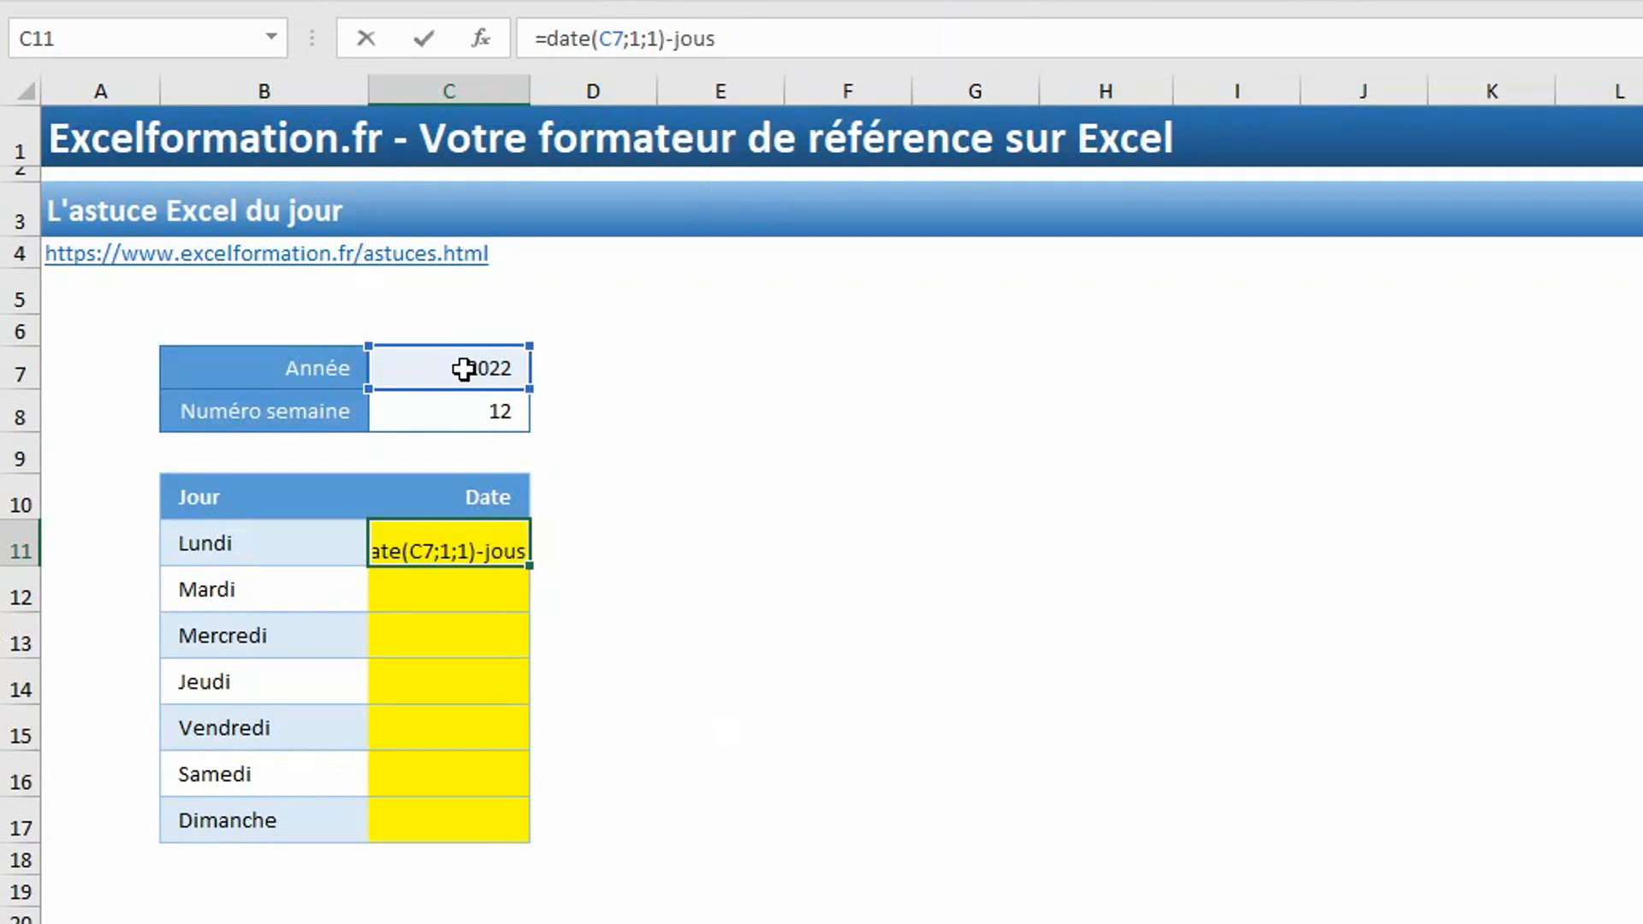
key("Tab")
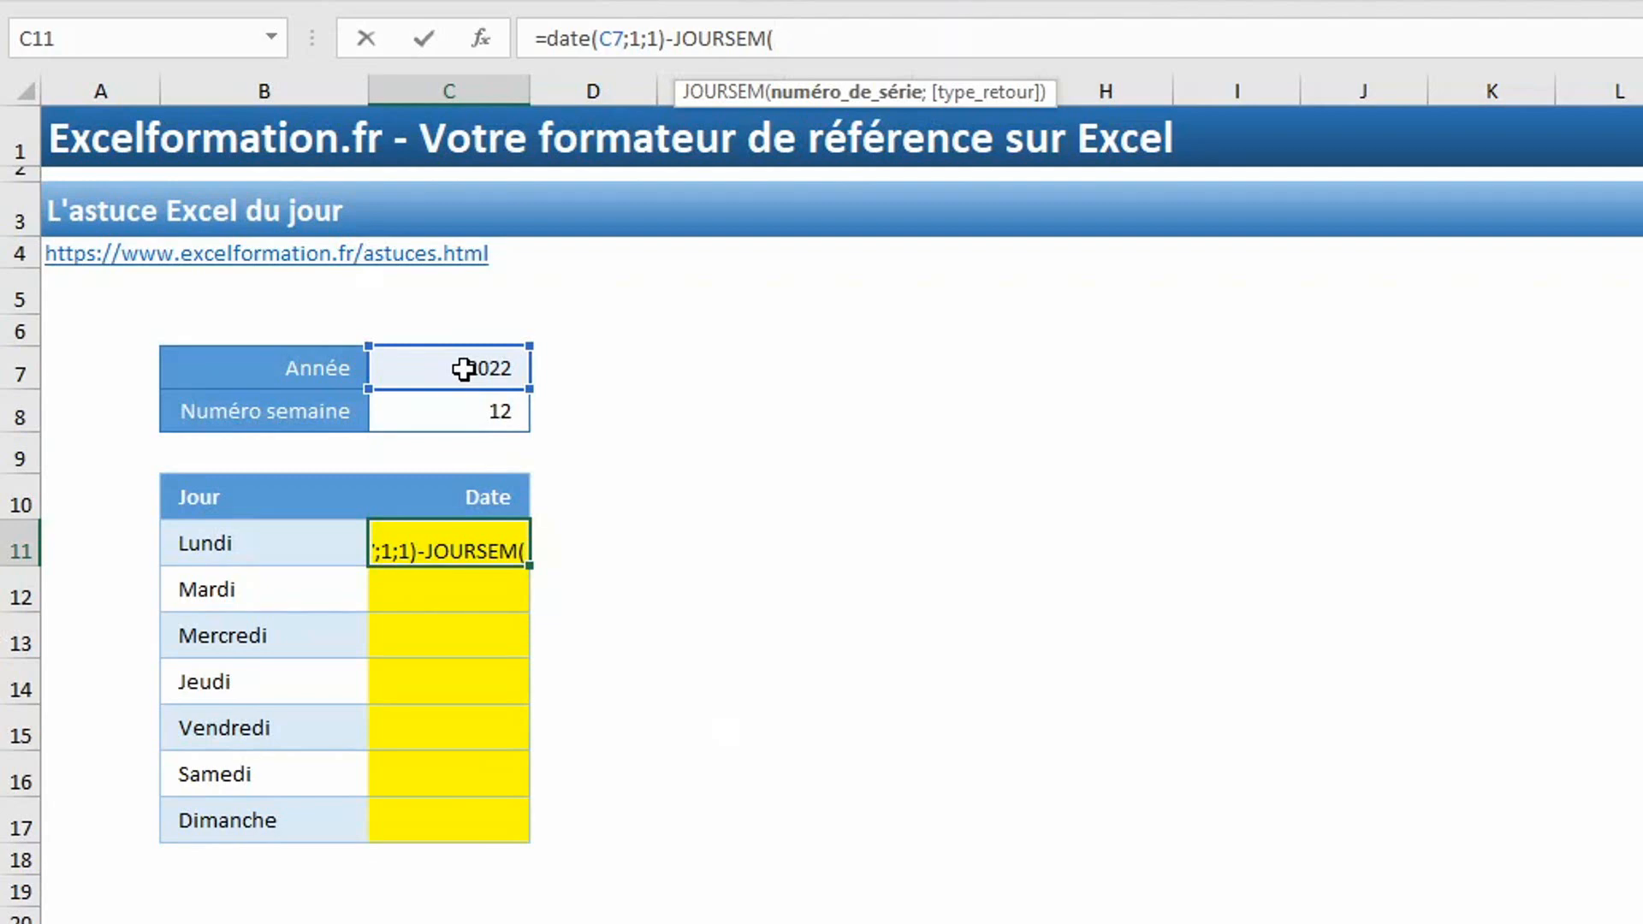
type("date(")
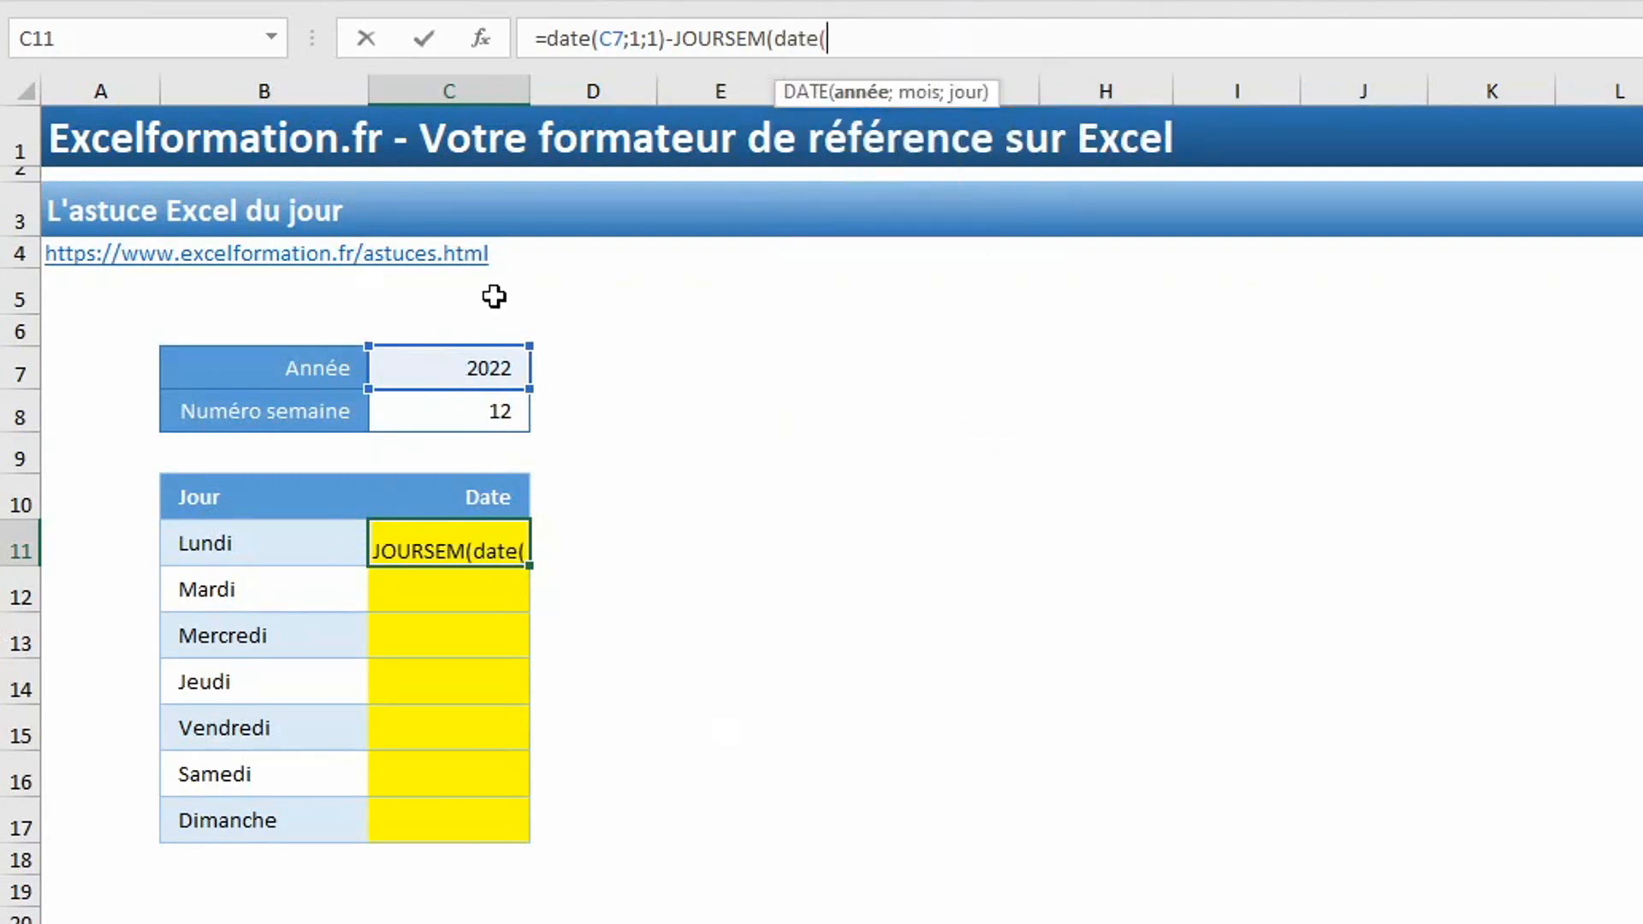
left_click(474, 370)
type(";1;1")
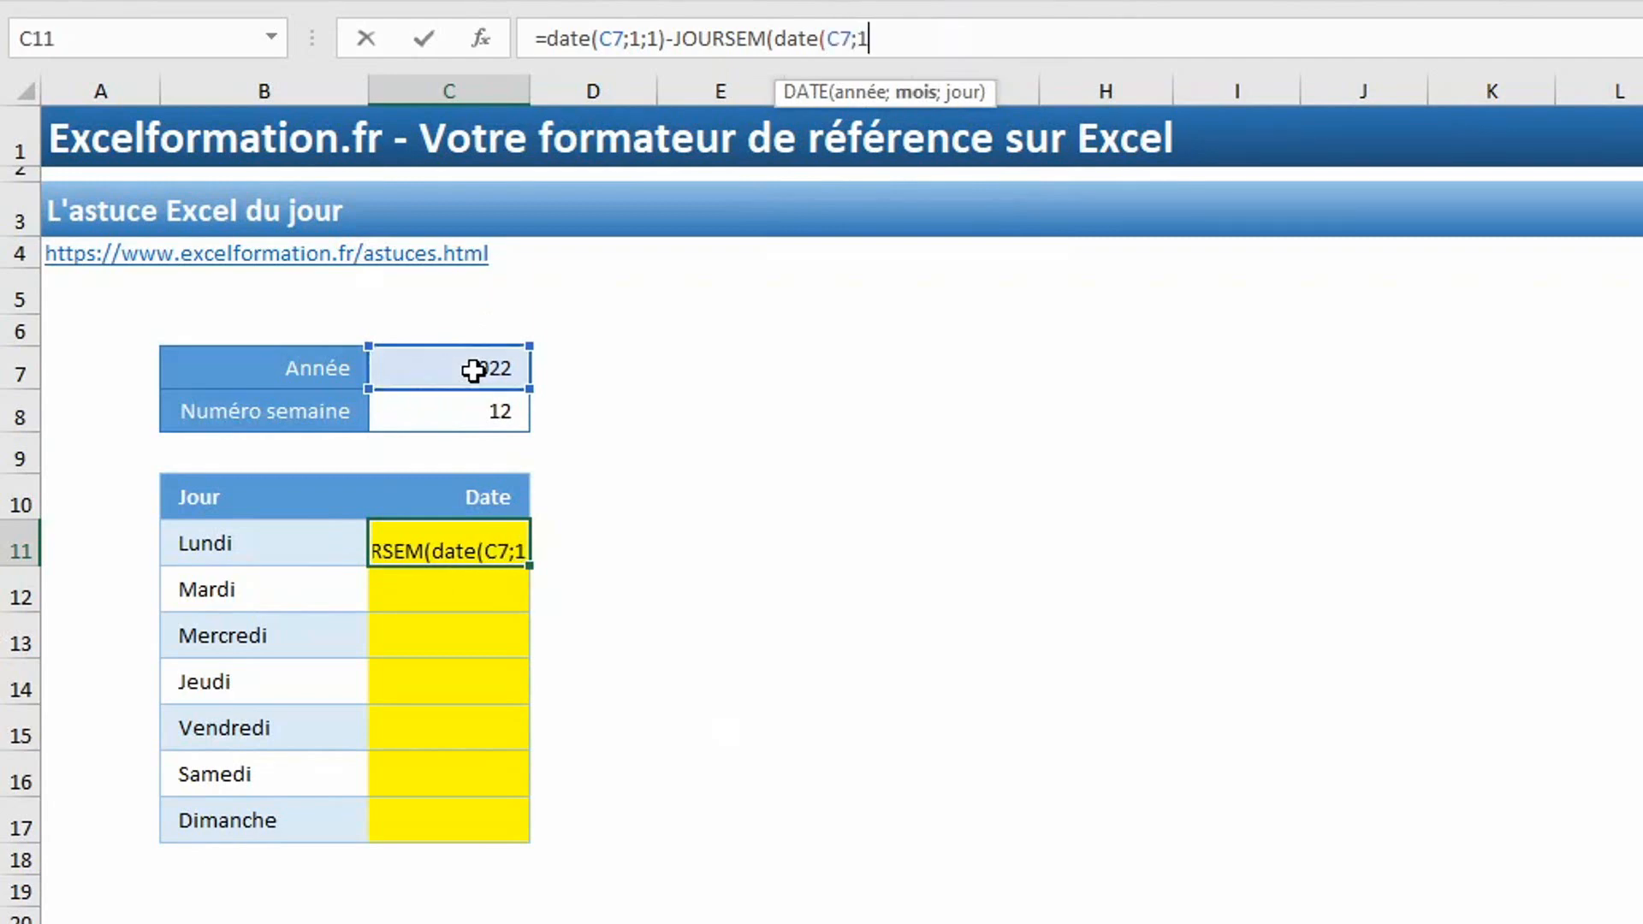
type(");")
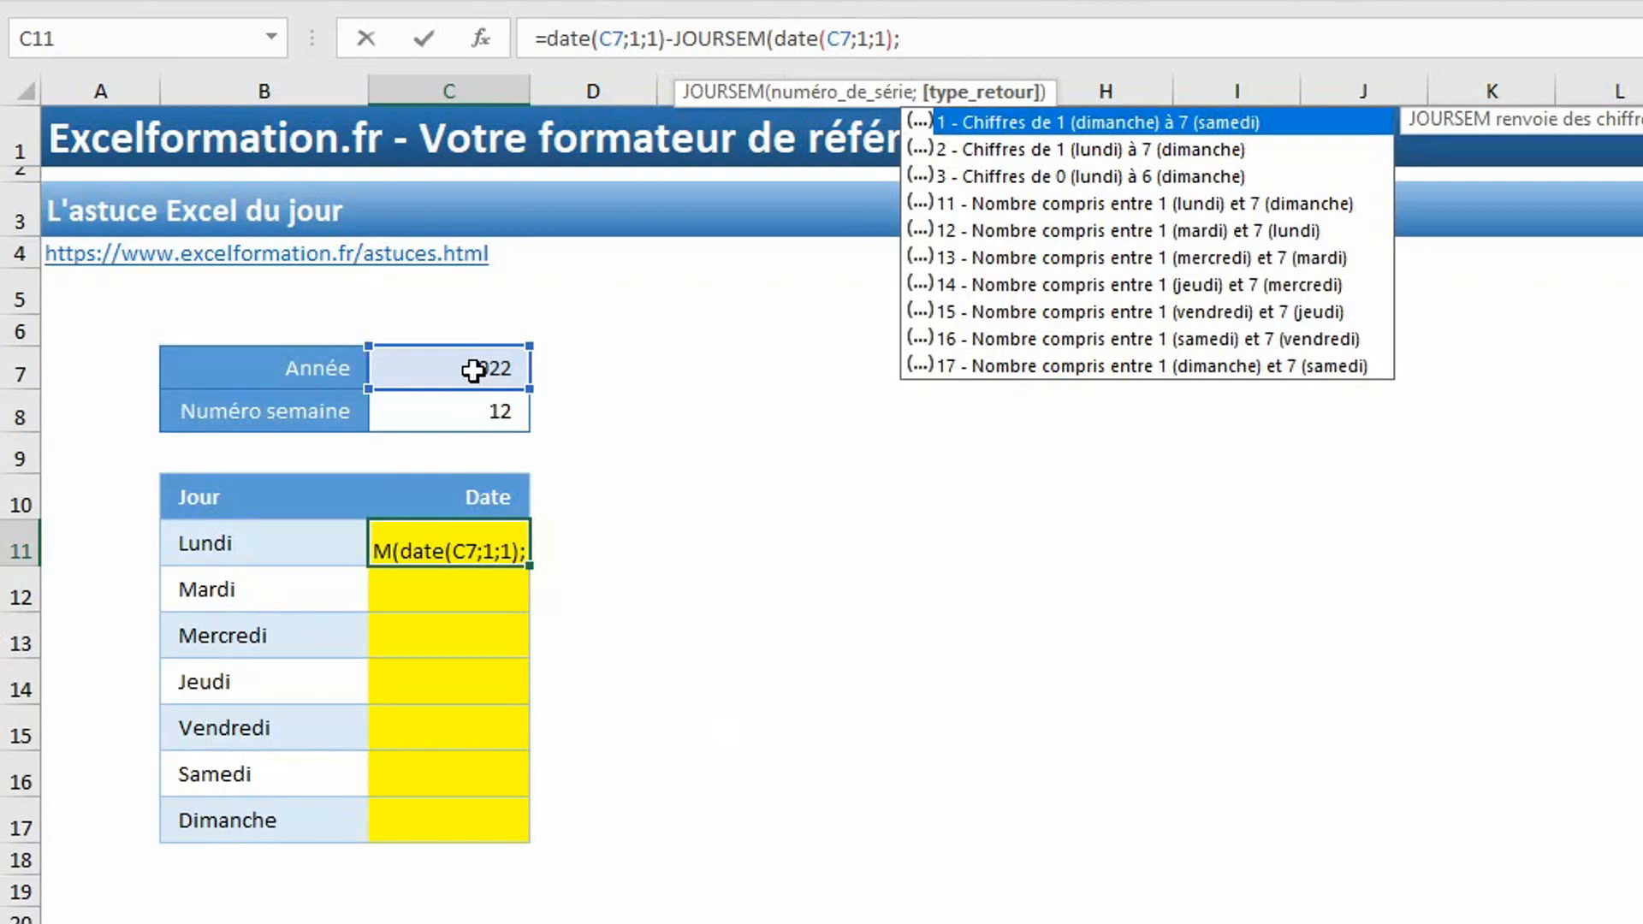
double_click(1018, 153)
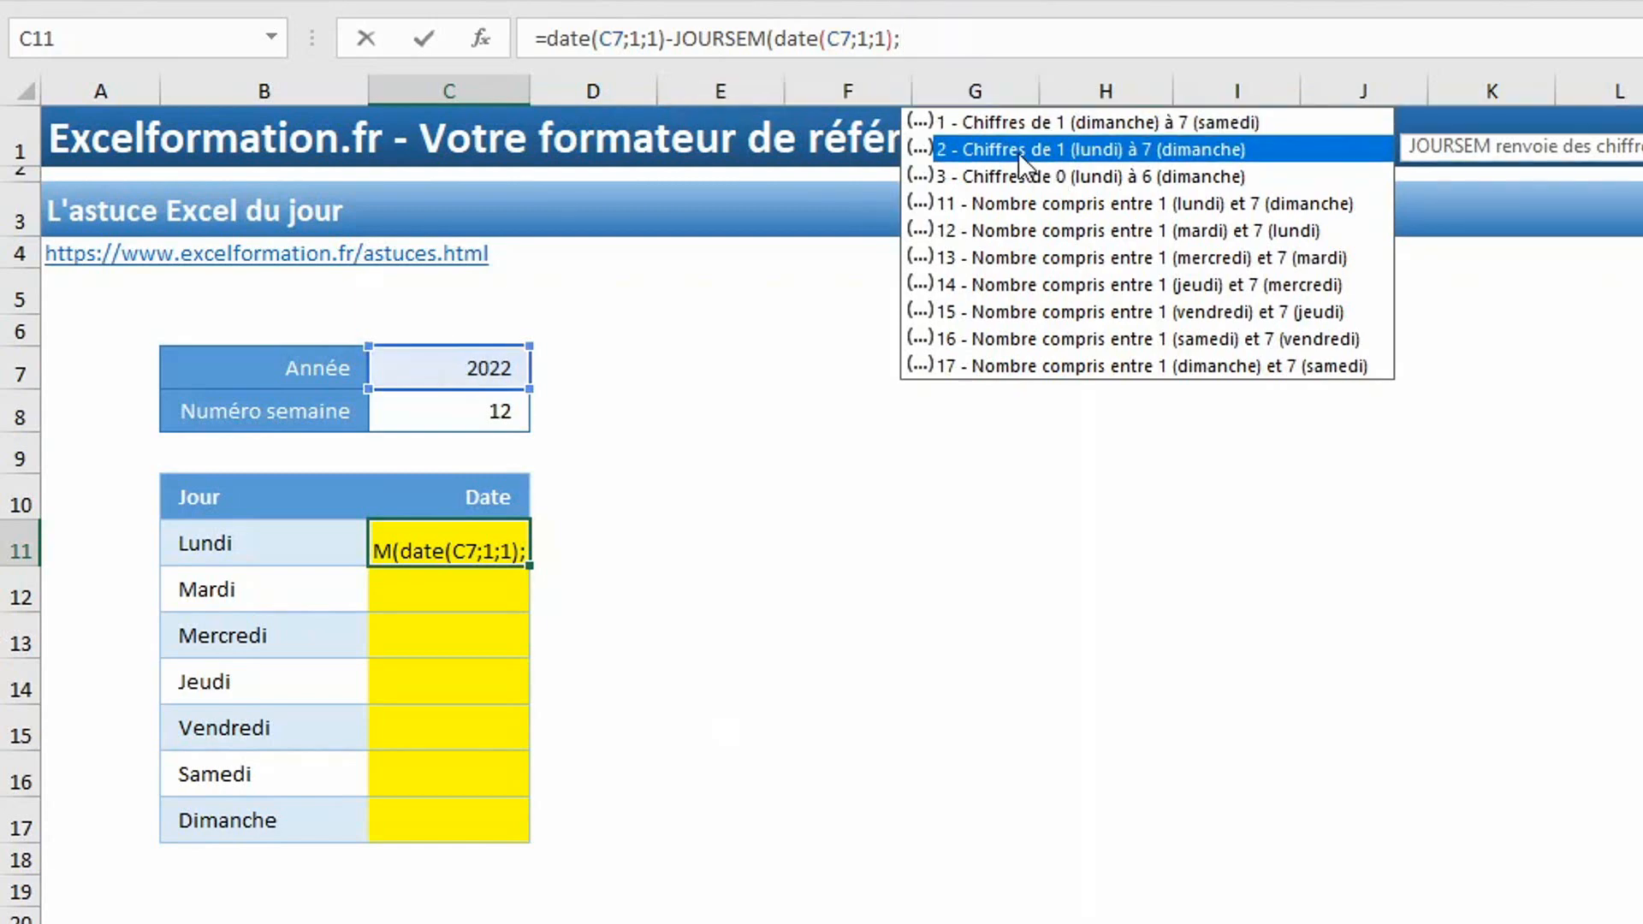
type(")")
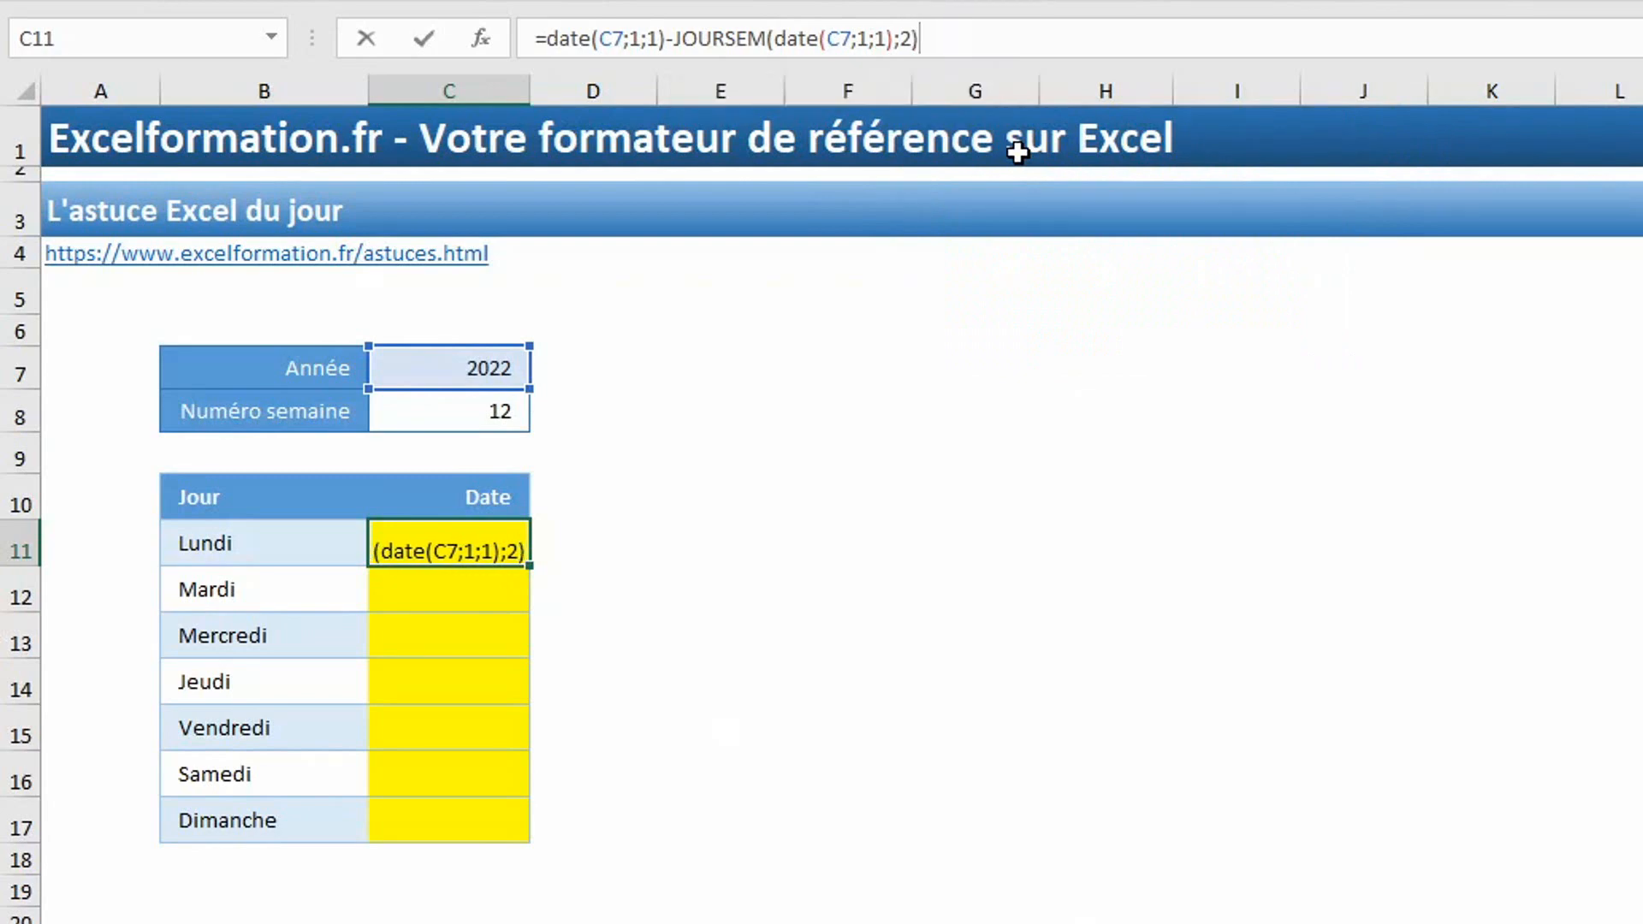
type("+")
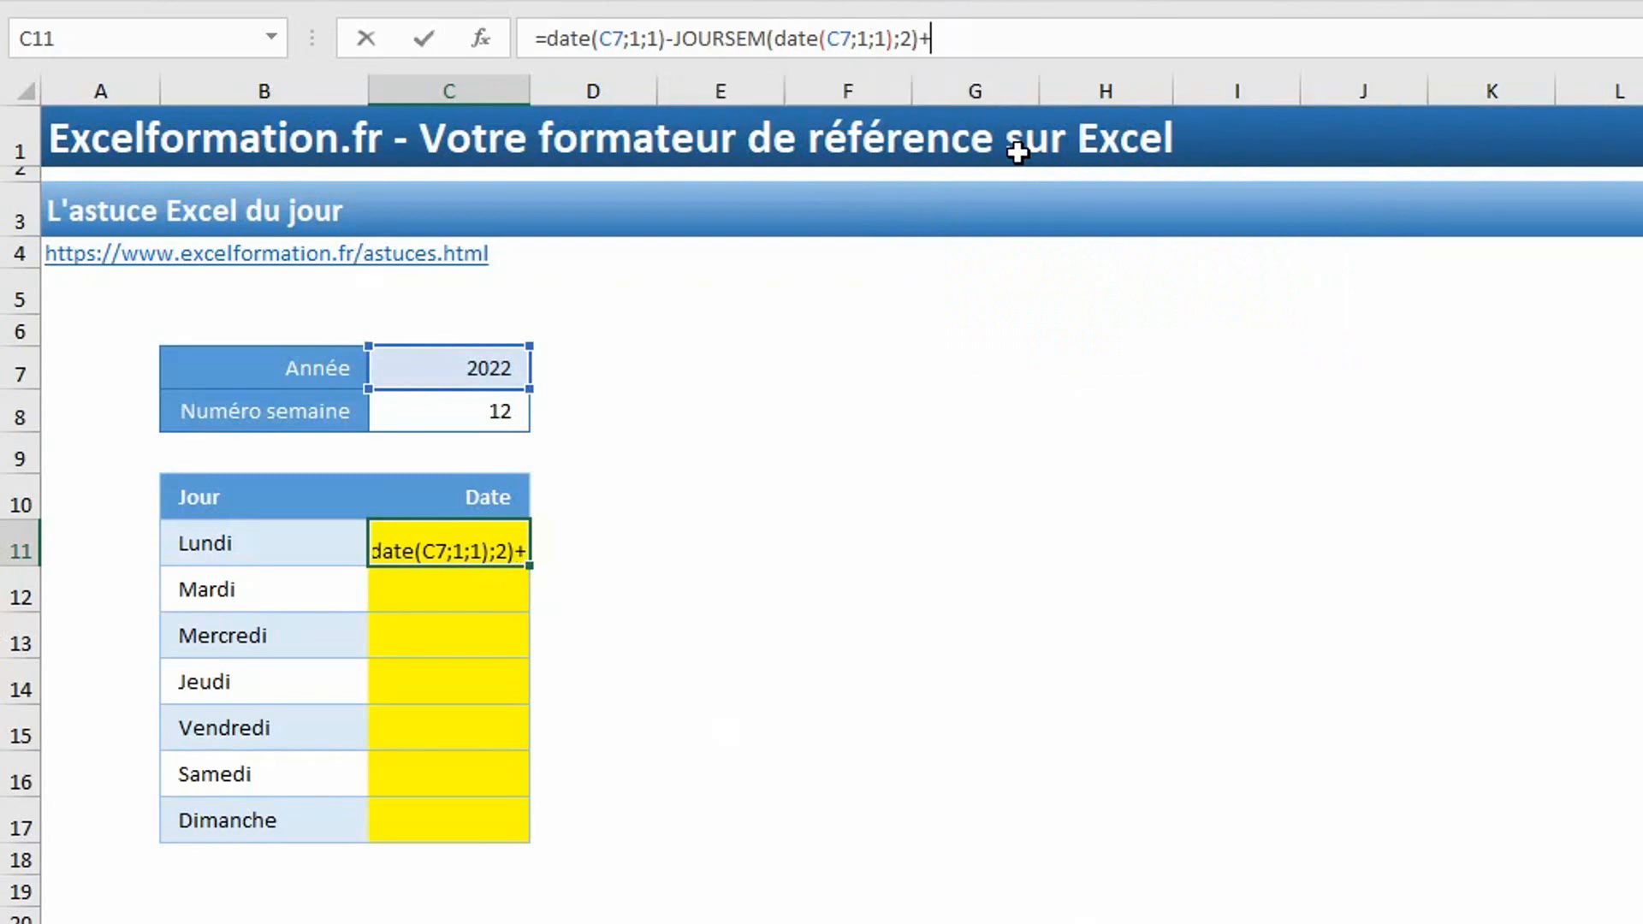
Complete the C11 formula by adding the week number times seven plus one, +C8*7+1, and enter it.
left_click(472, 414)
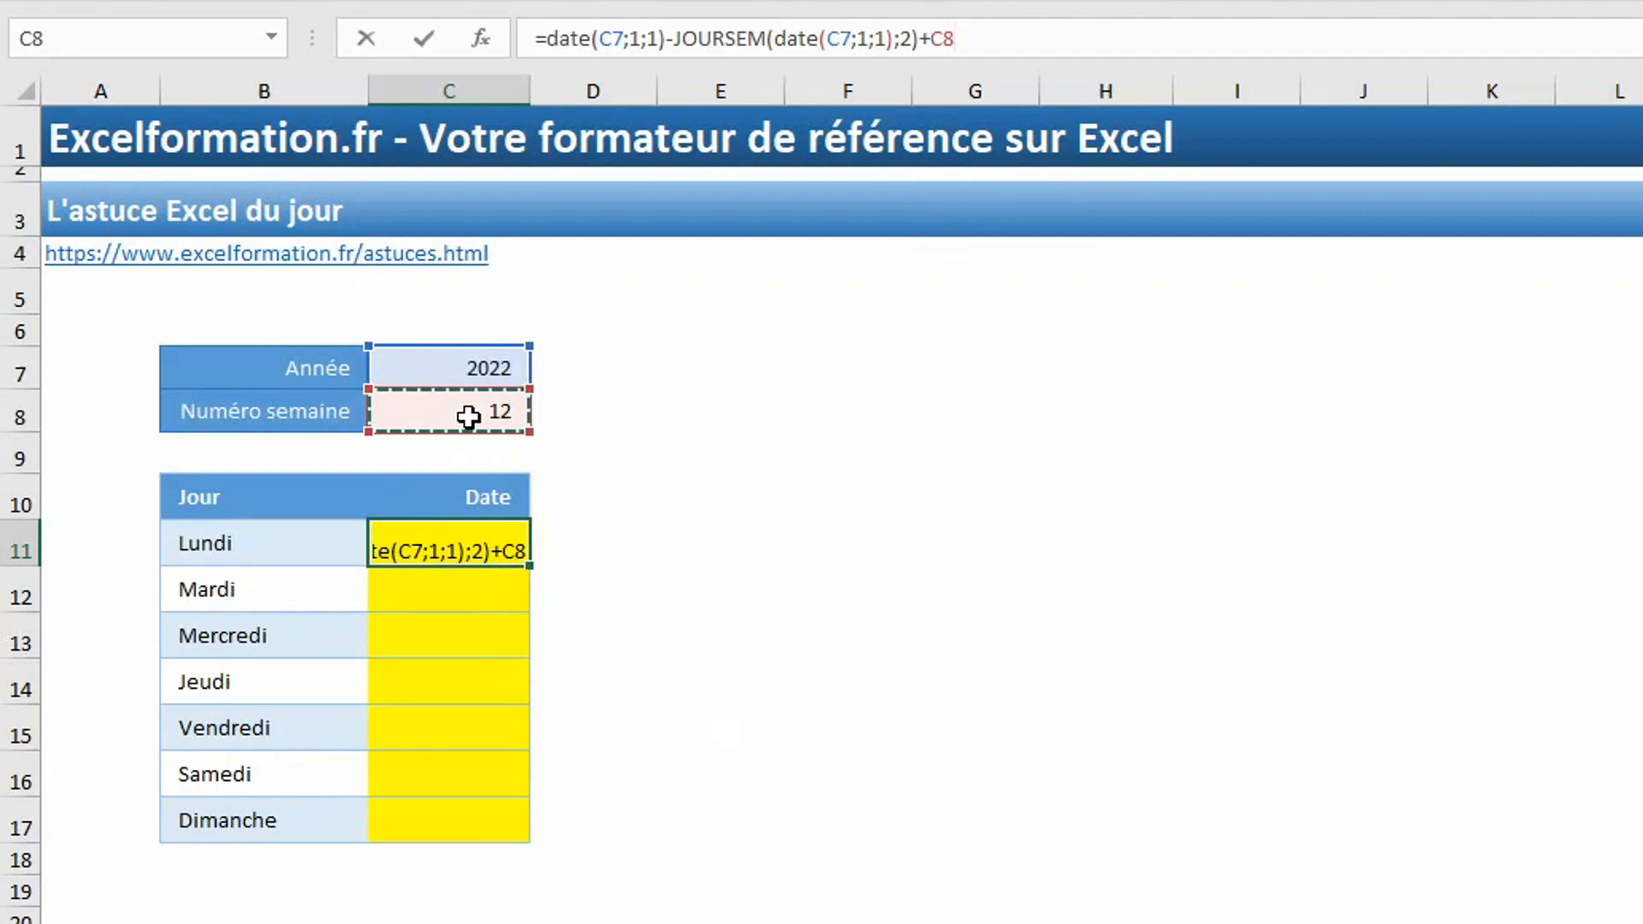
type("*7")
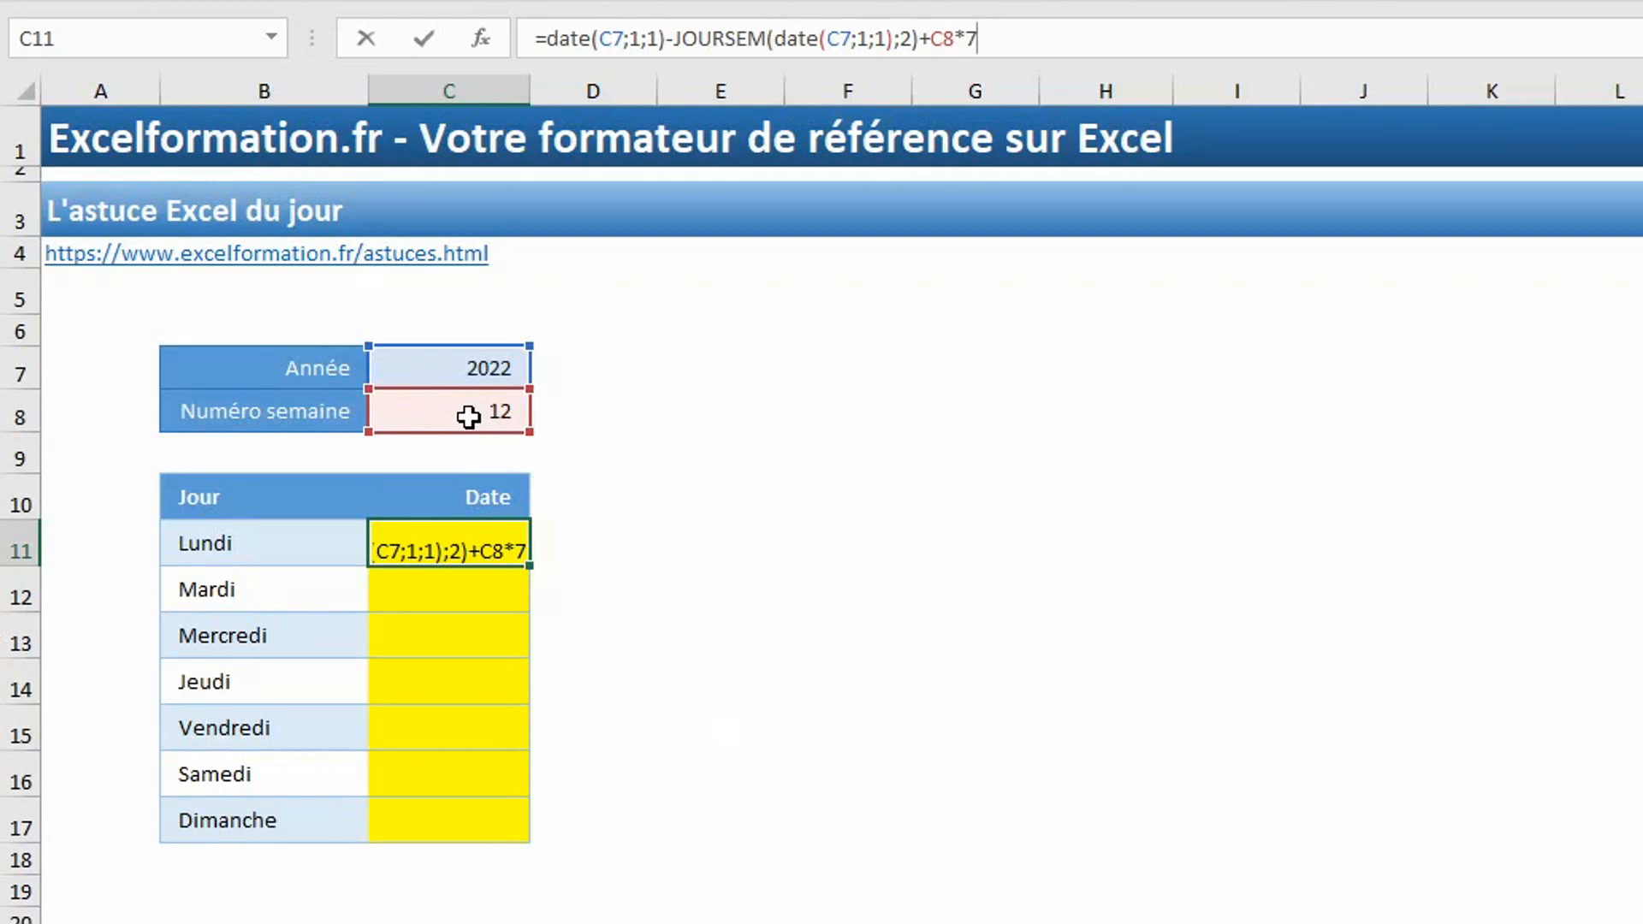
type("+1")
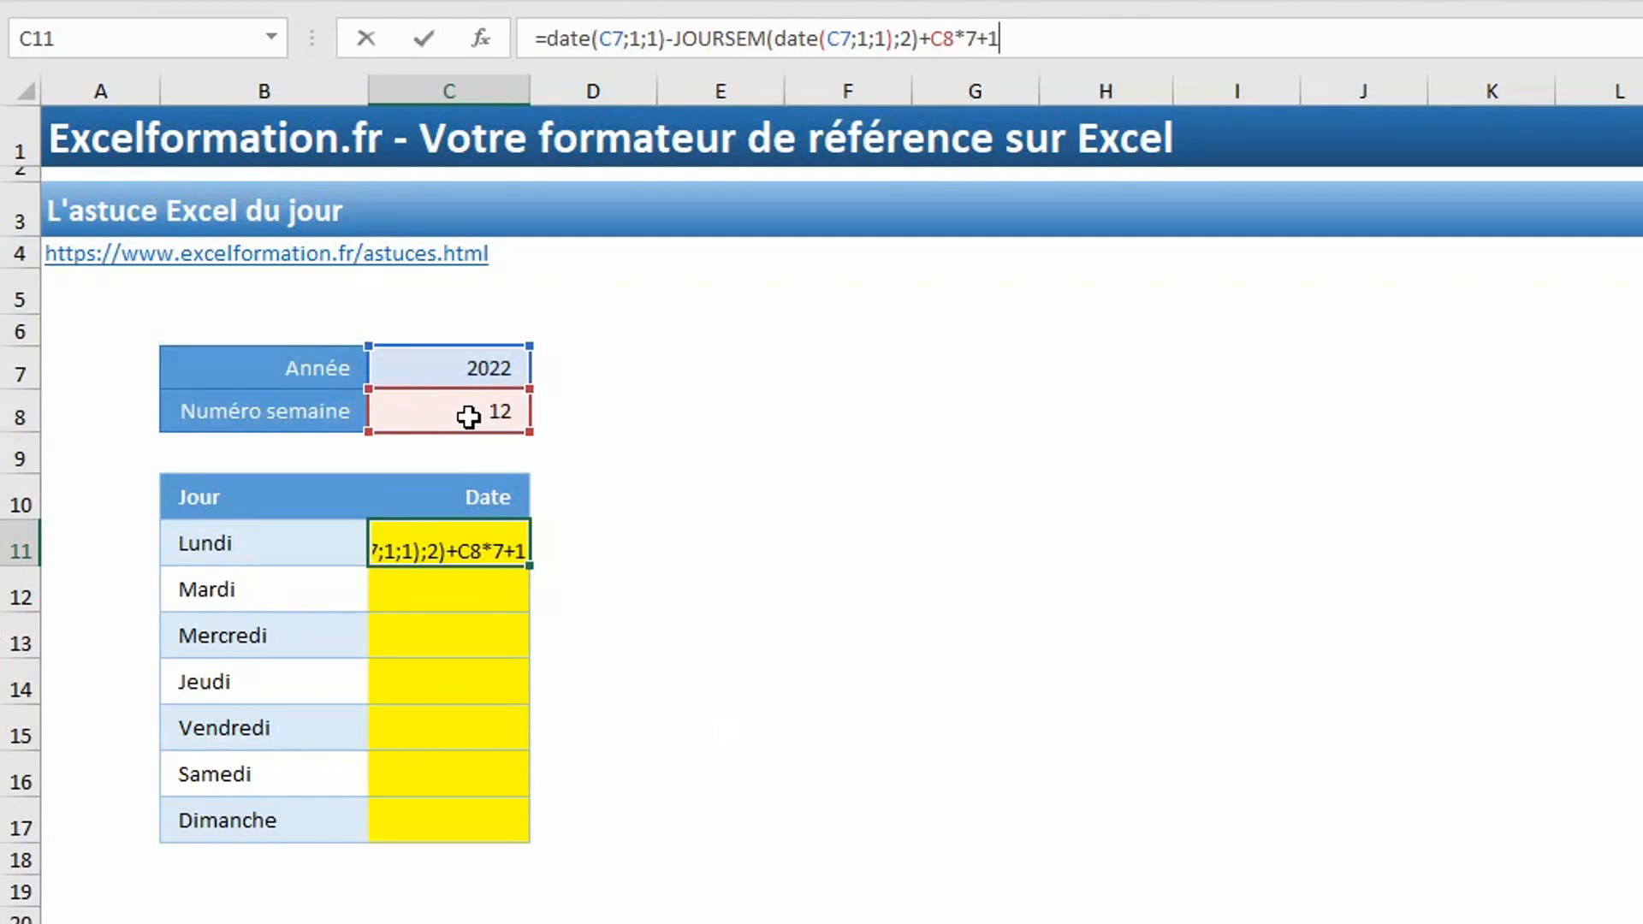
key("Return")
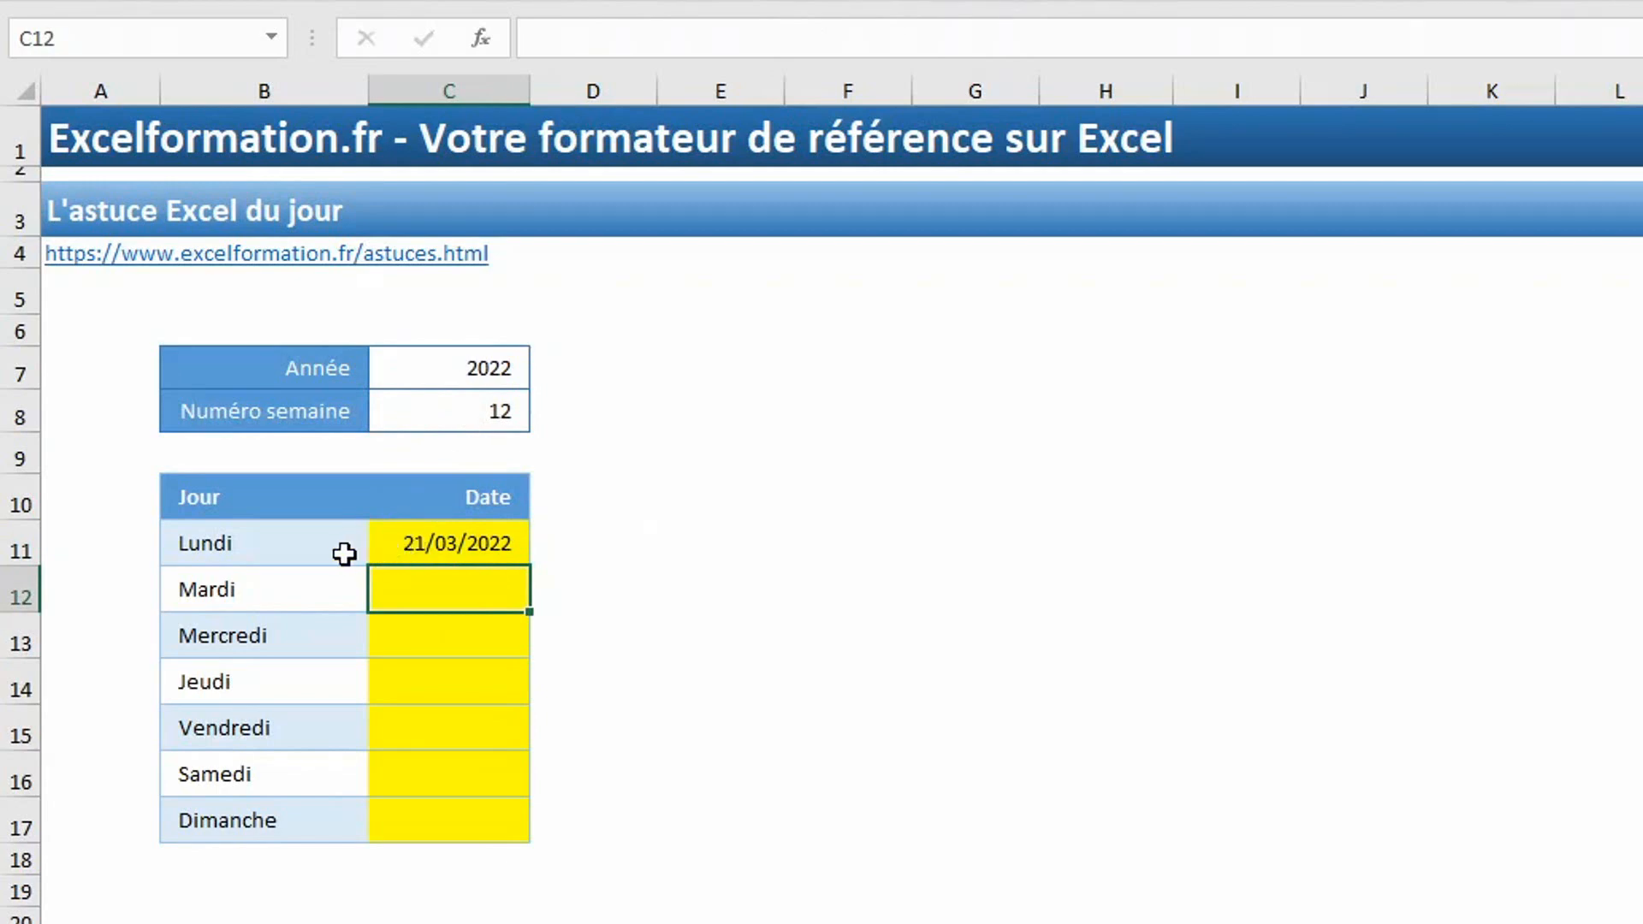
Fill the Mardi to Dimanche dates in C12:C17 at once with the formula =C11+1.
left_click(533, 547)
left_click_drag(462, 586, 423, 806)
type("=")
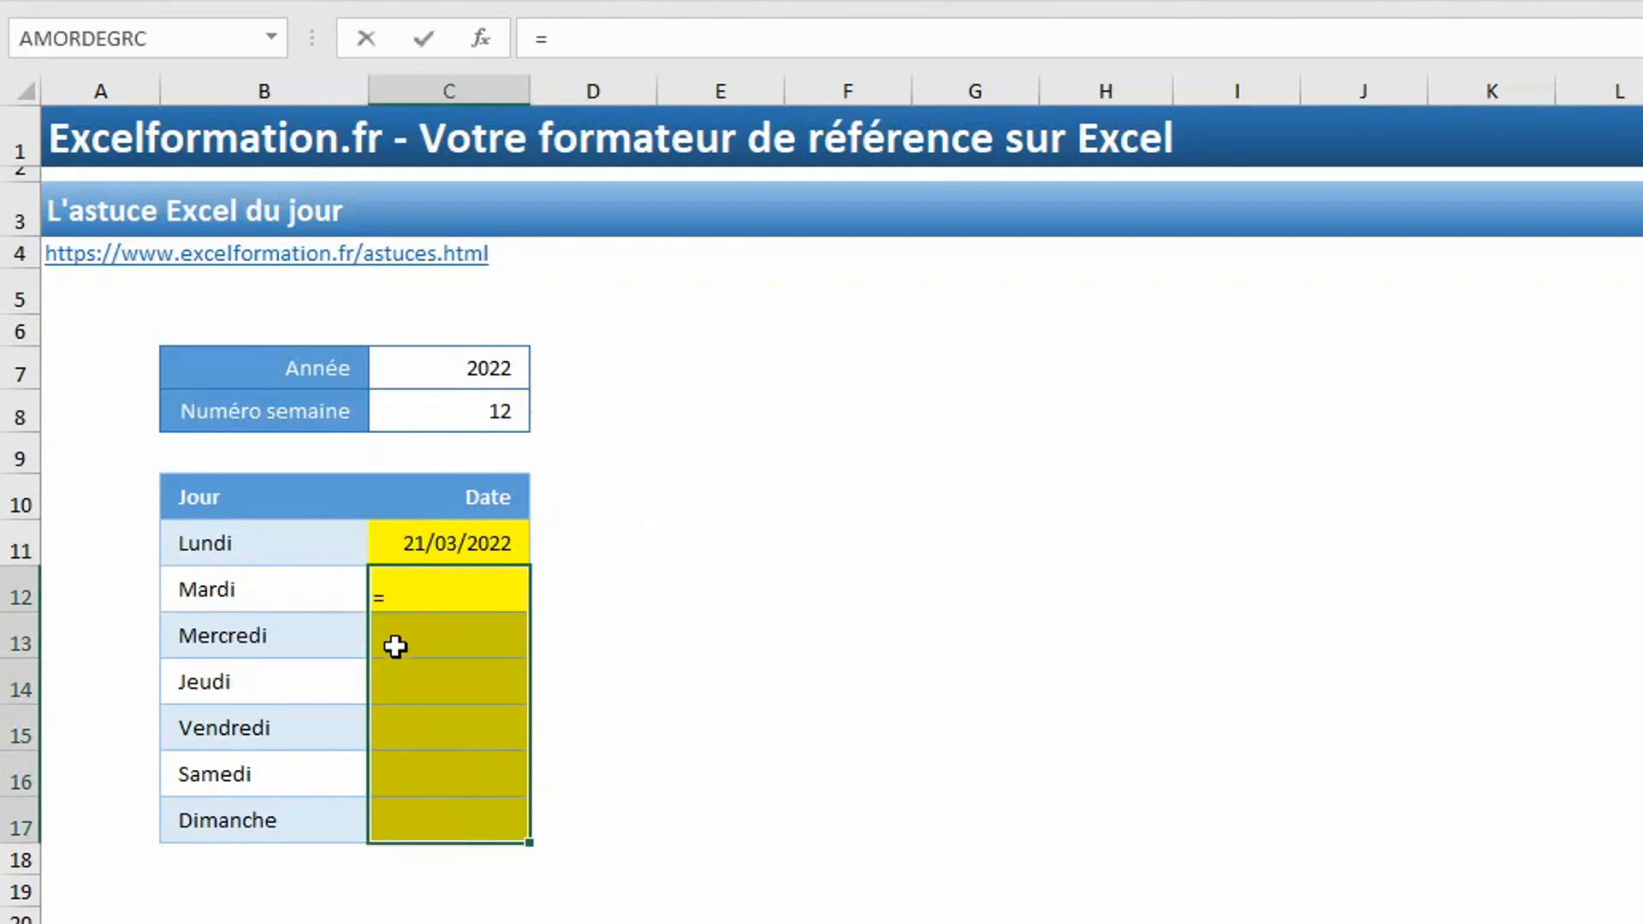
left_click(442, 541)
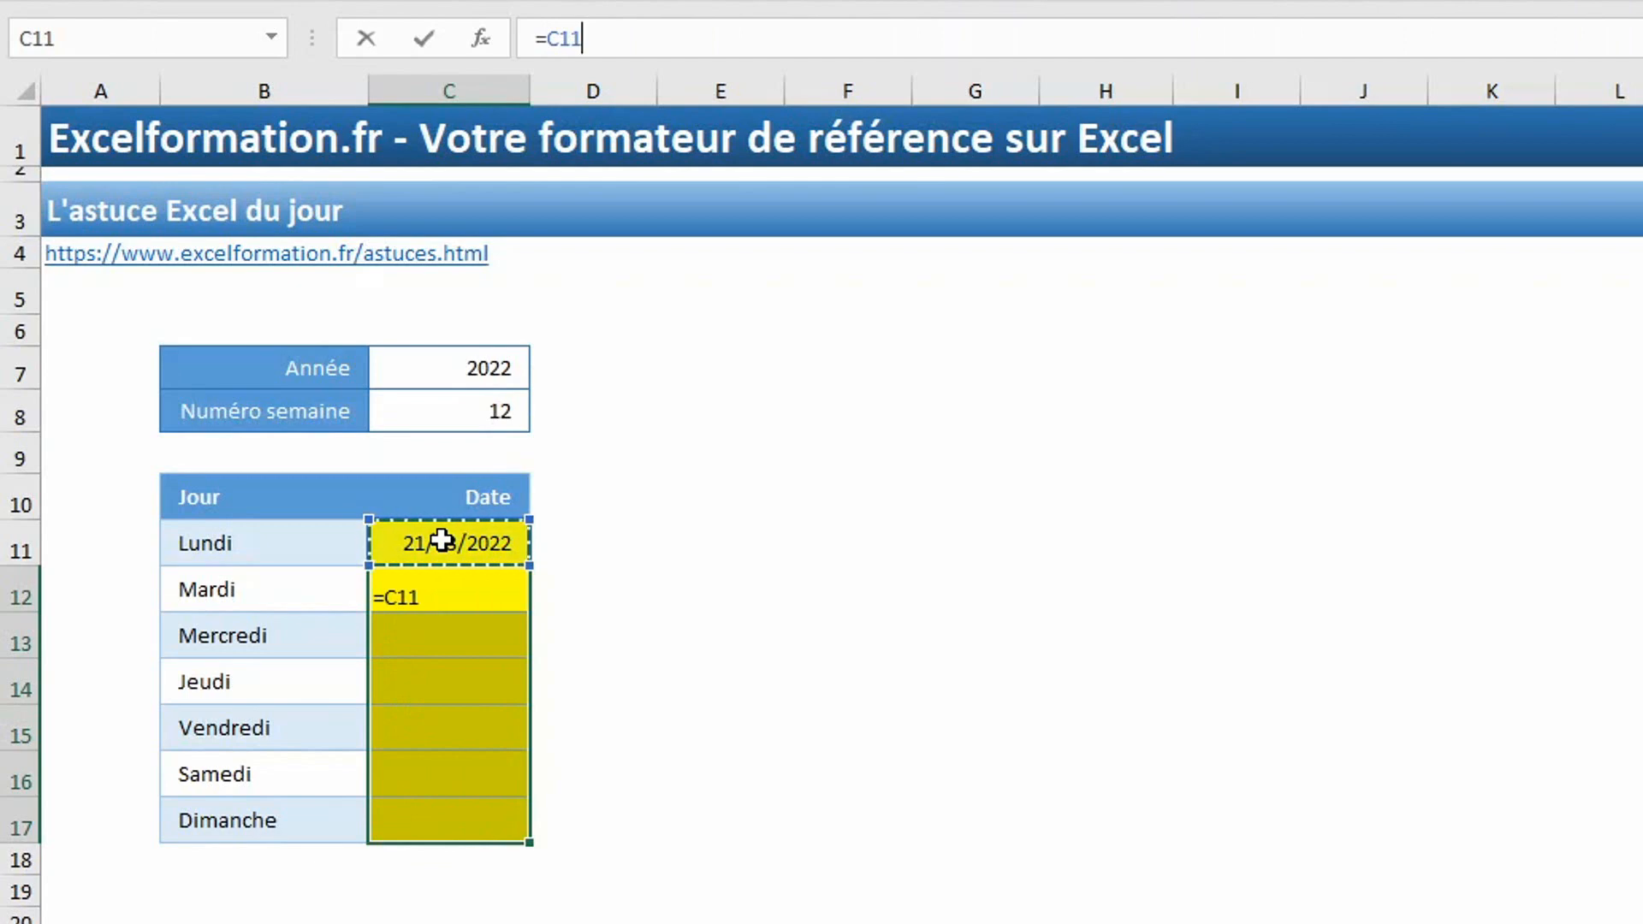
type("+1")
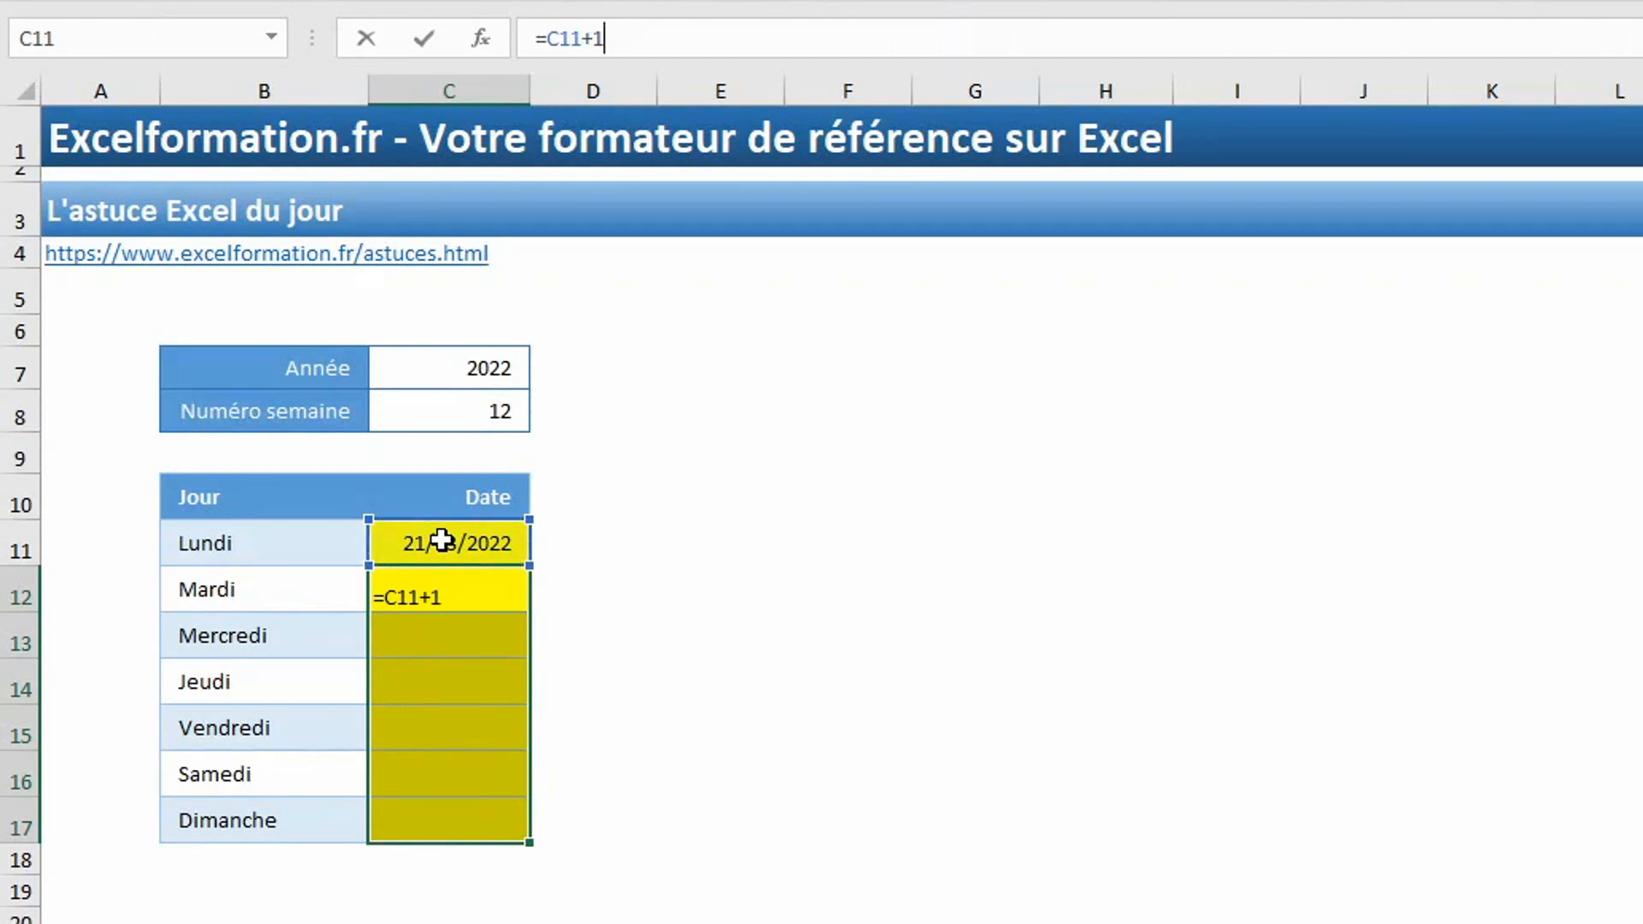
key("ctrl+Return")
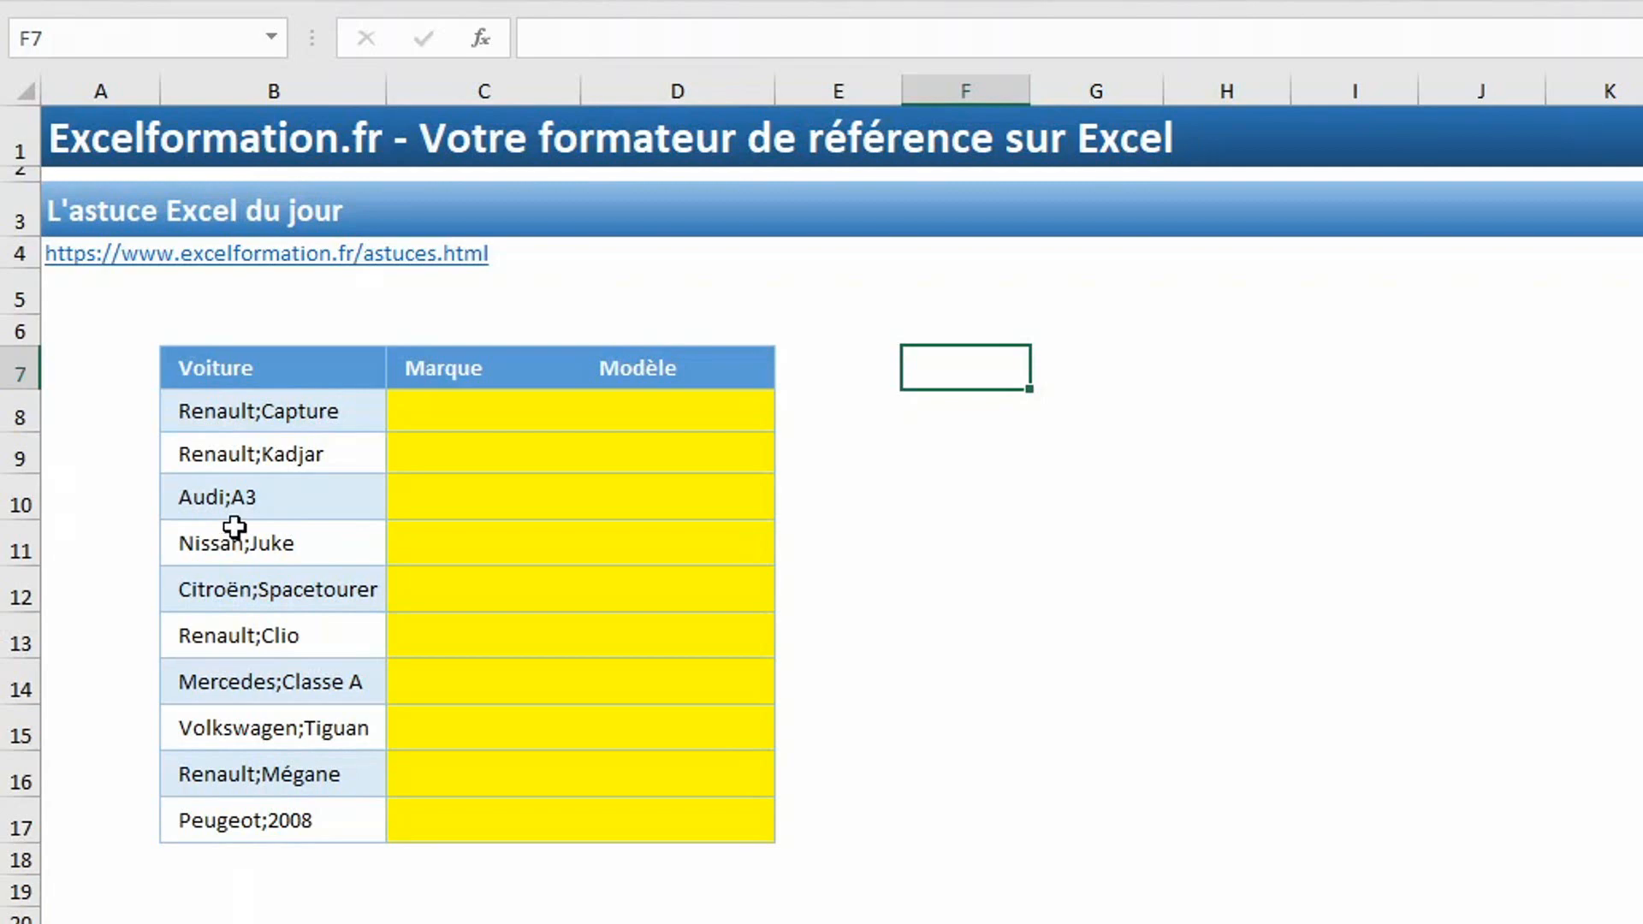
Set up a delimited text-to-columns conversion of the Voiture entries in B8:B17, adding the semicolon (Point-virgule) as a separator.
left_click_drag(248, 411, 301, 802)
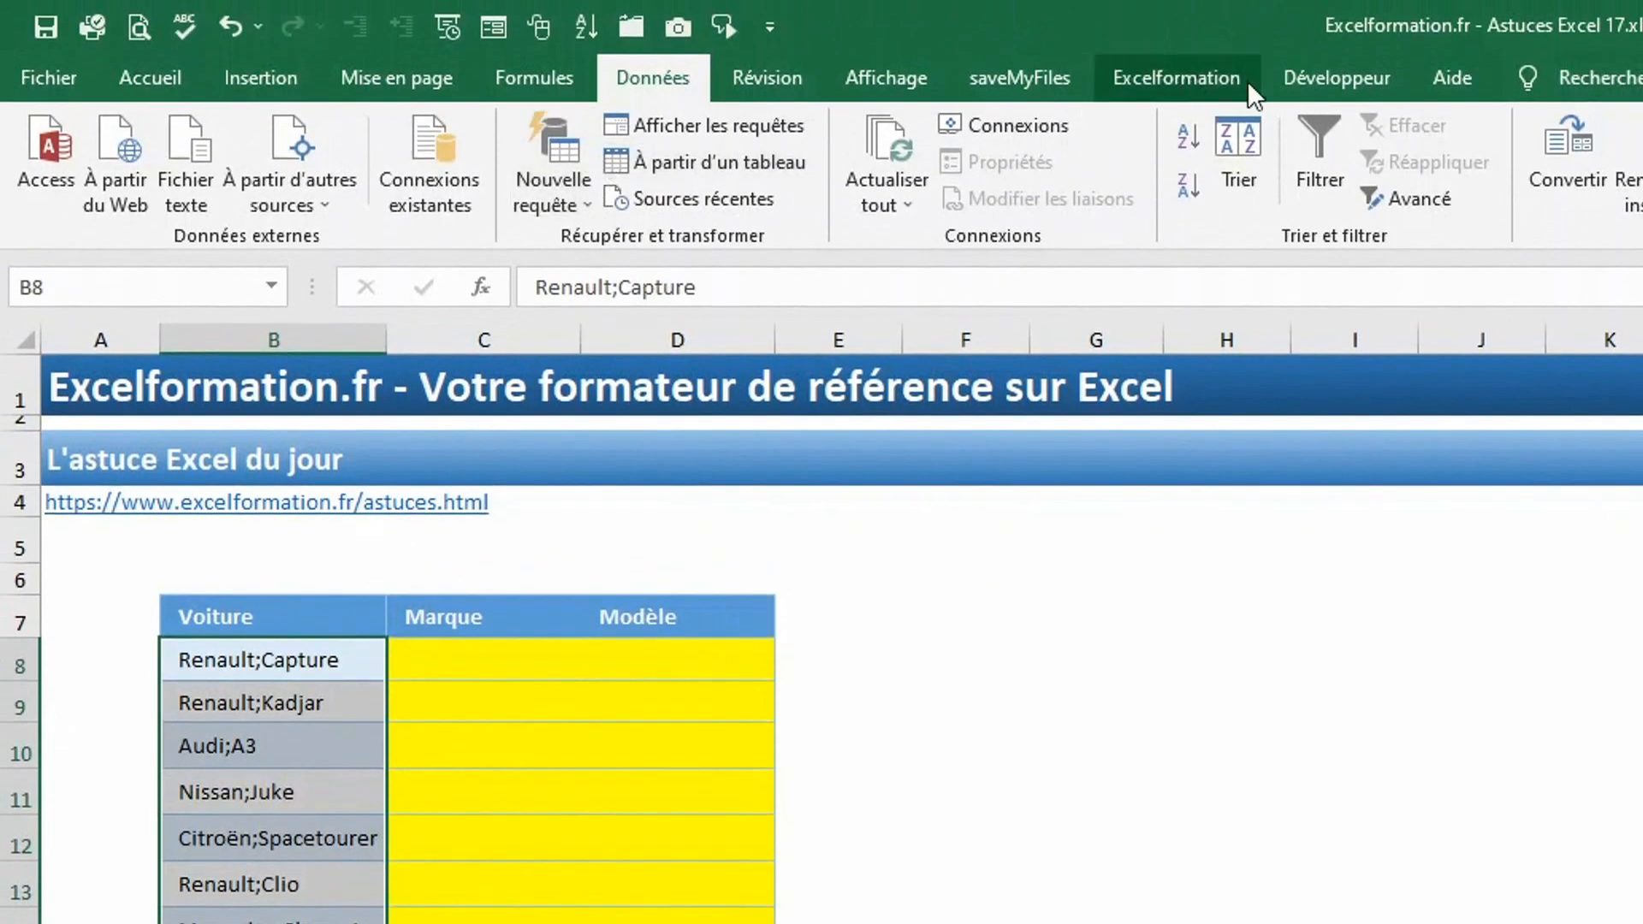
left_click(1581, 166)
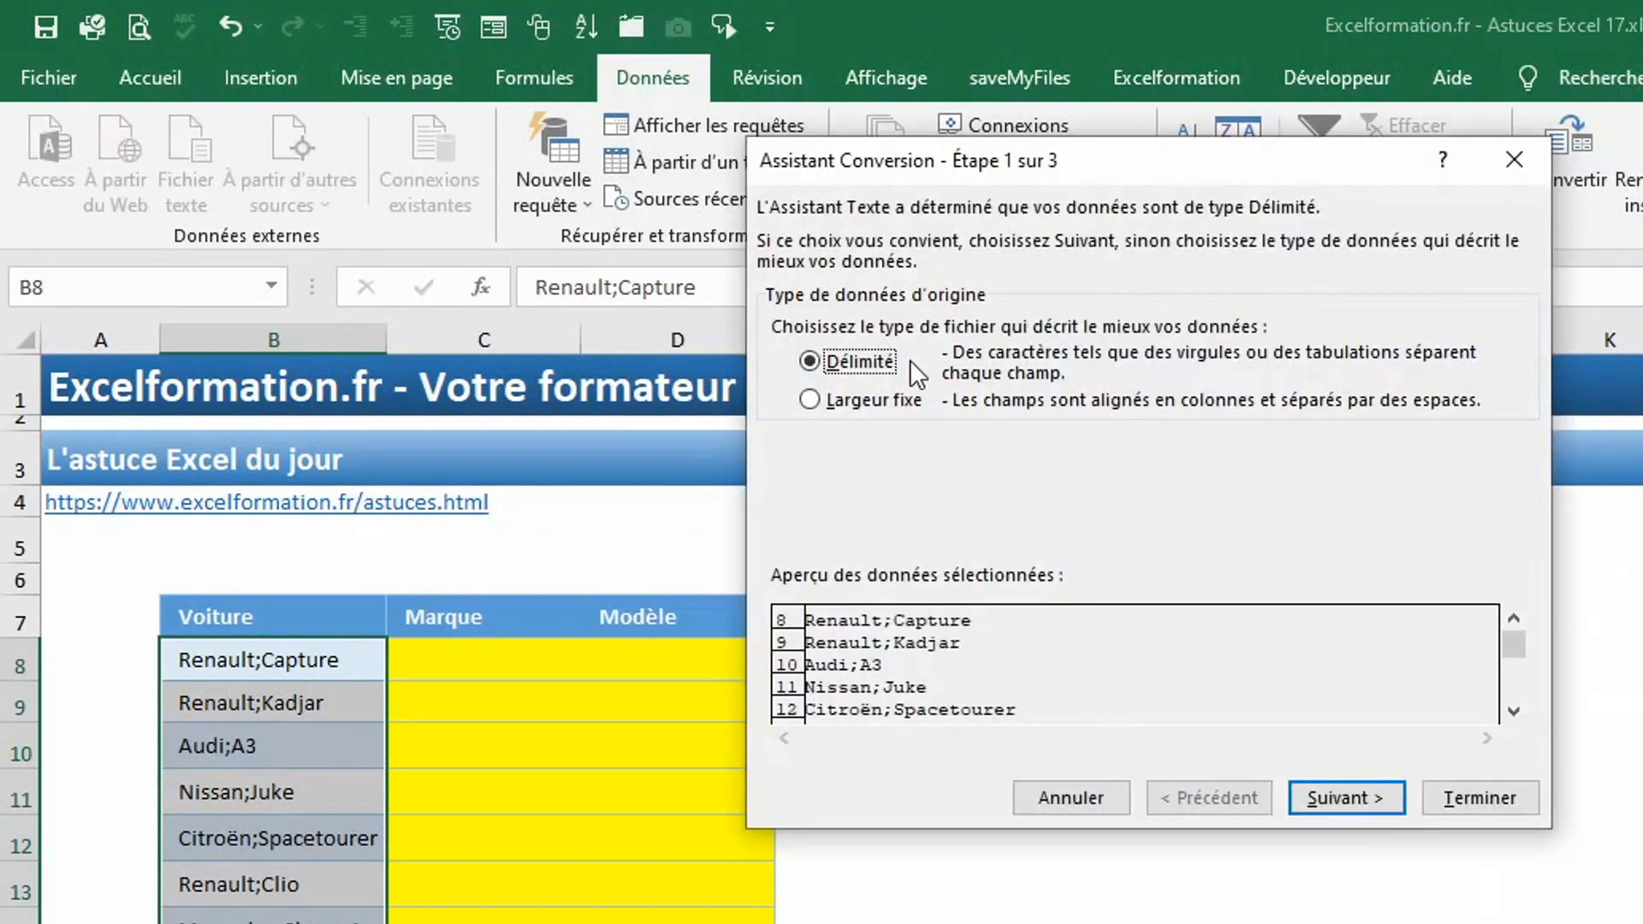
left_click(1333, 797)
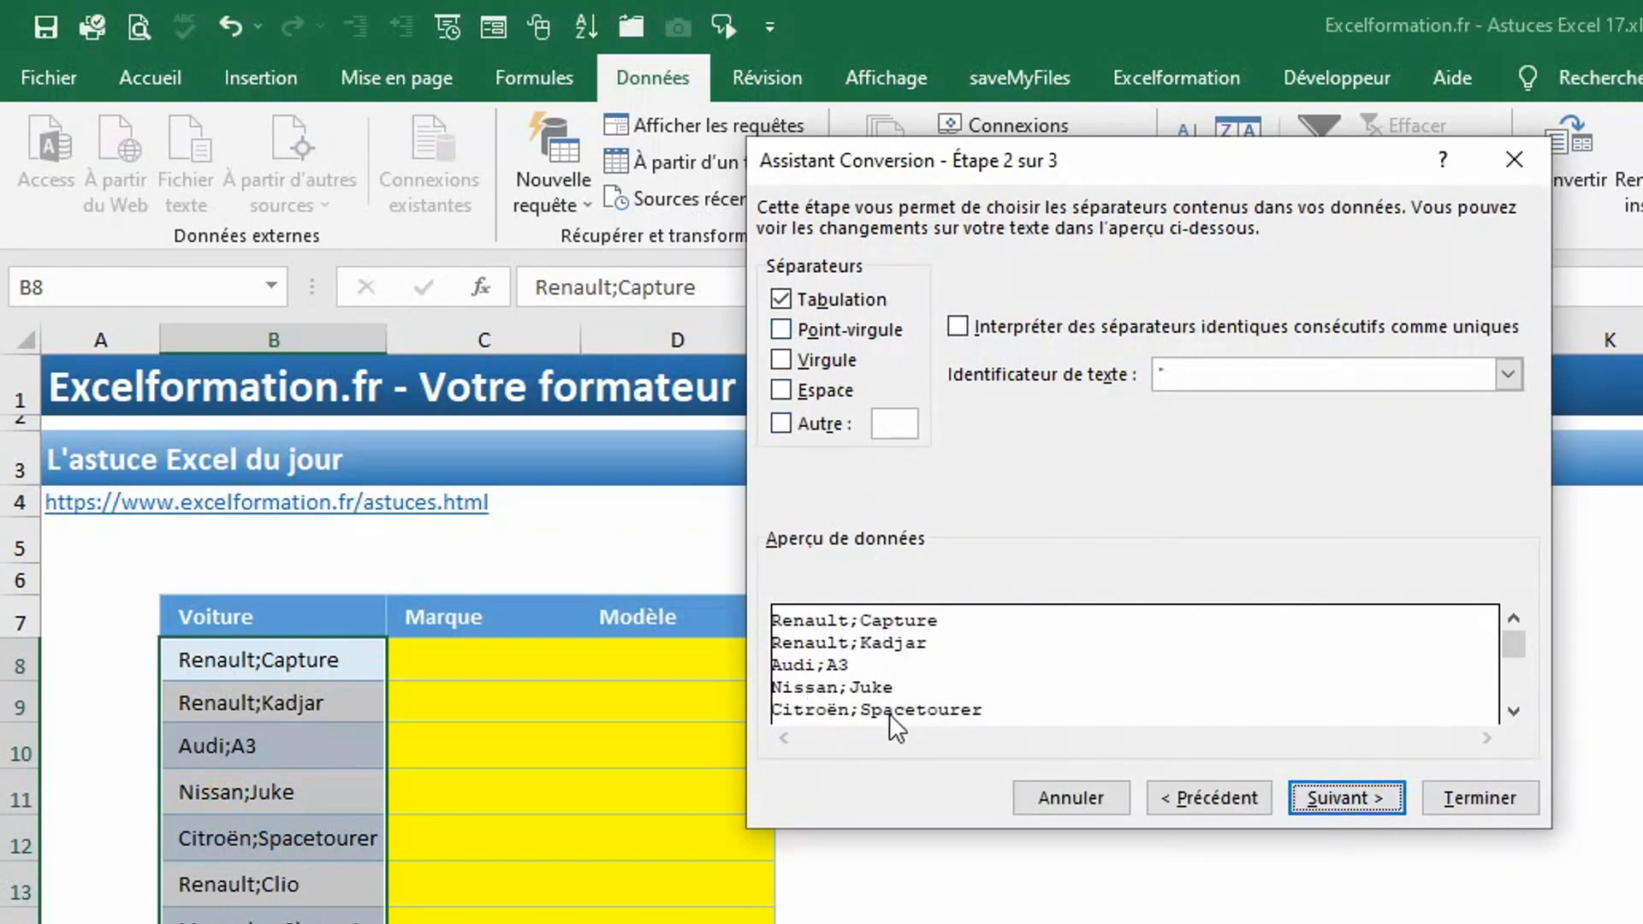
left_click(848, 323)
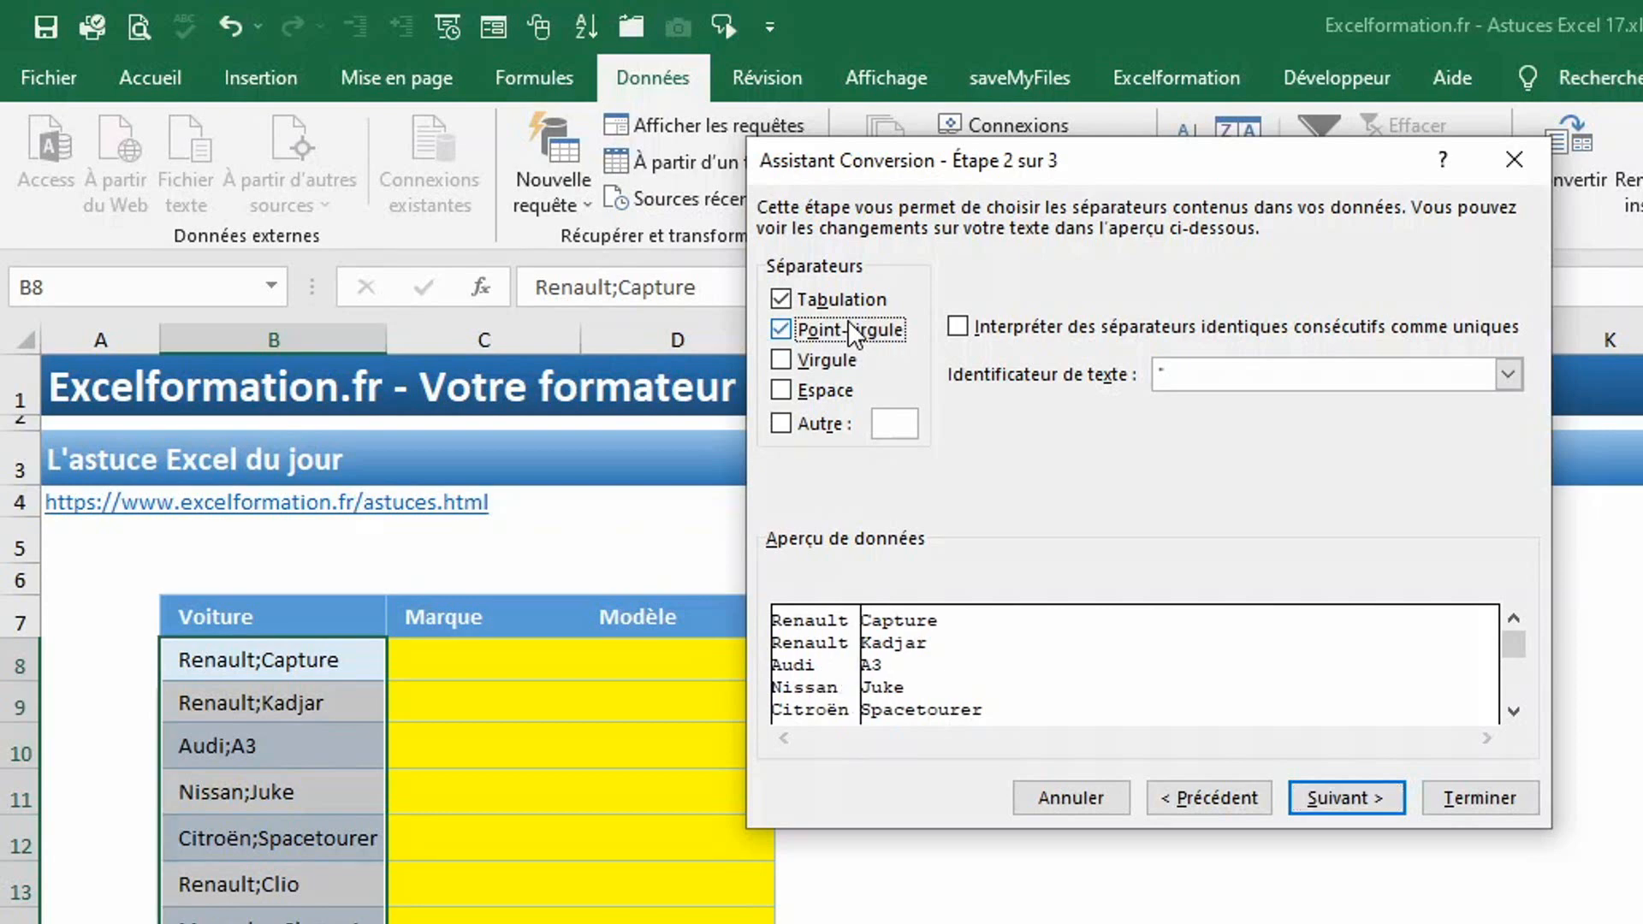
left_click(1340, 797)
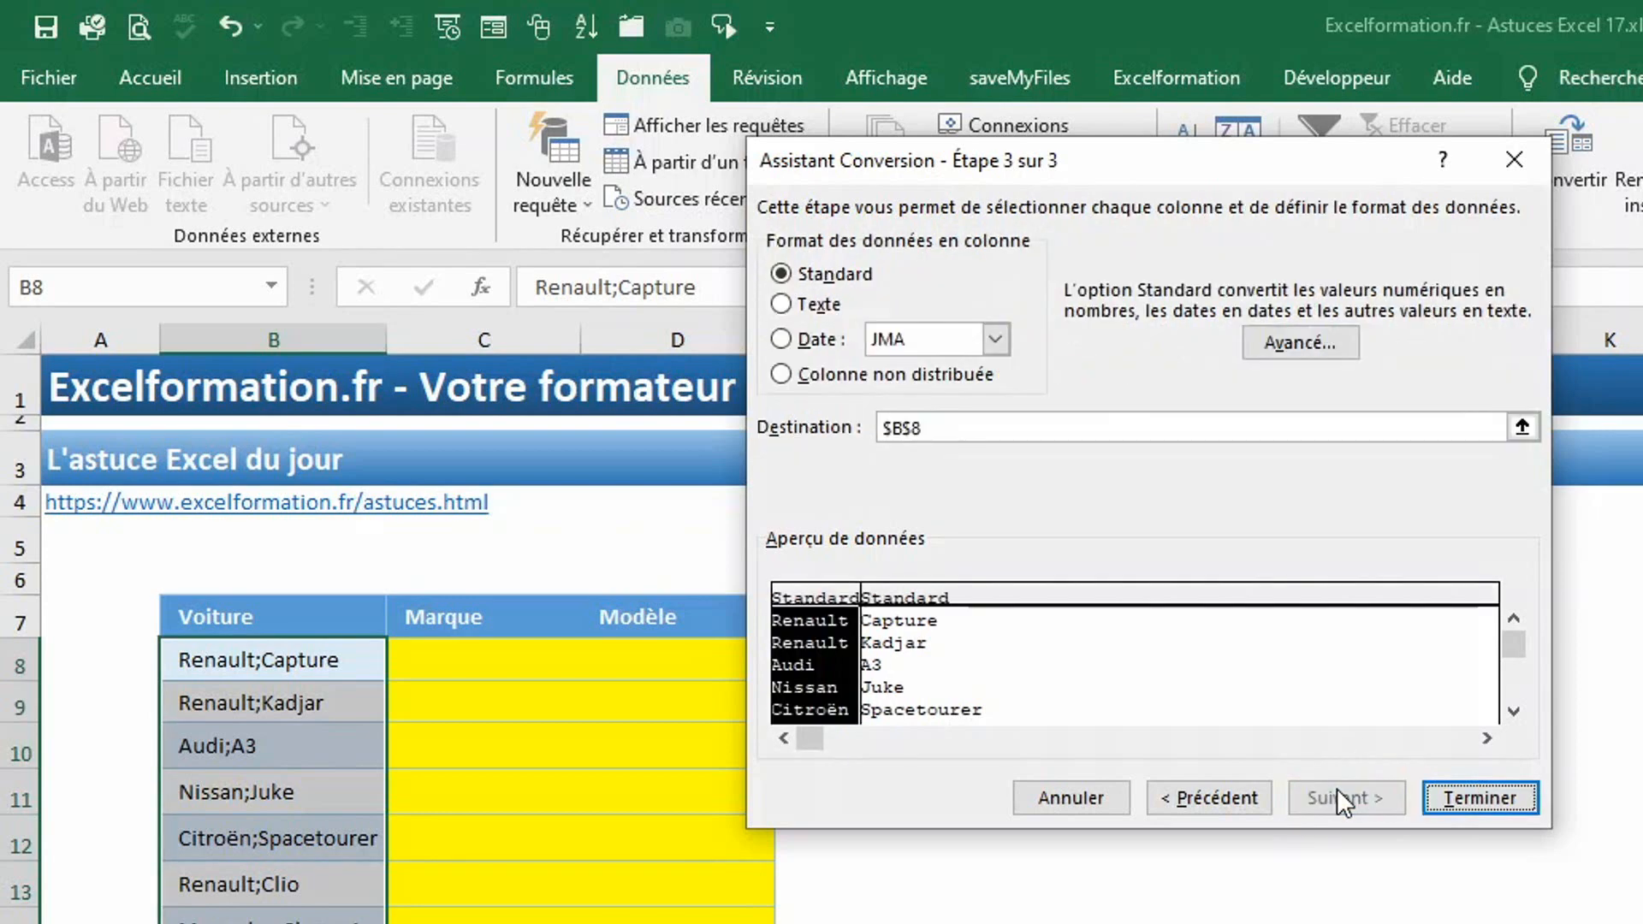
Set the conversion's destination to cell C8, the first cell under Marque.
left_click(1523, 428)
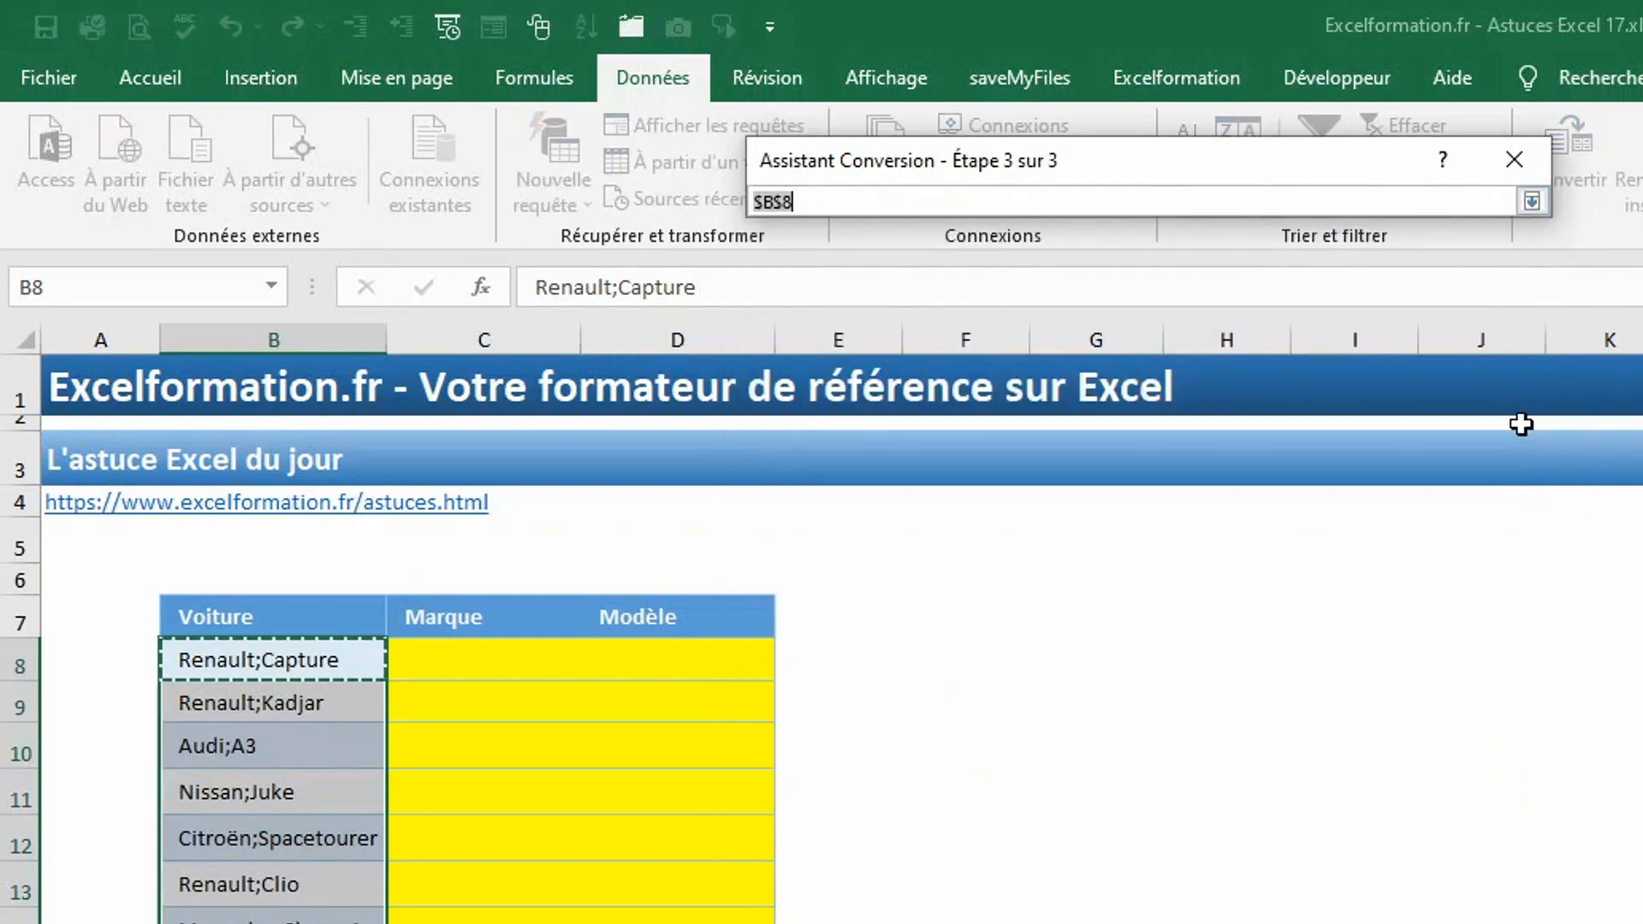
left_click(441, 658)
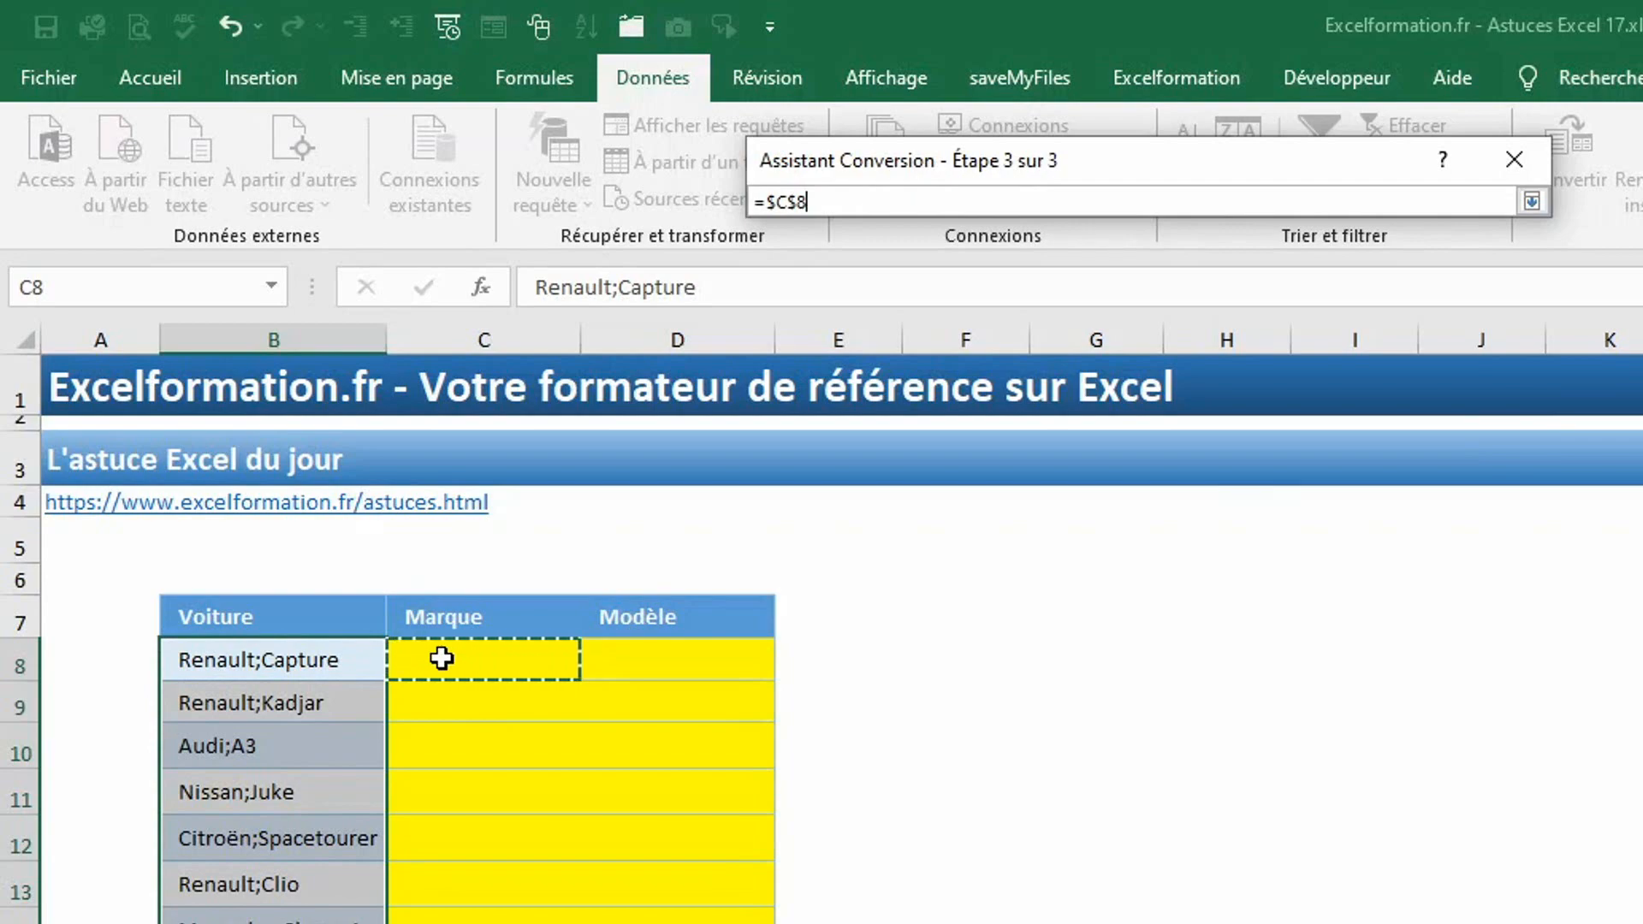
key("Return")
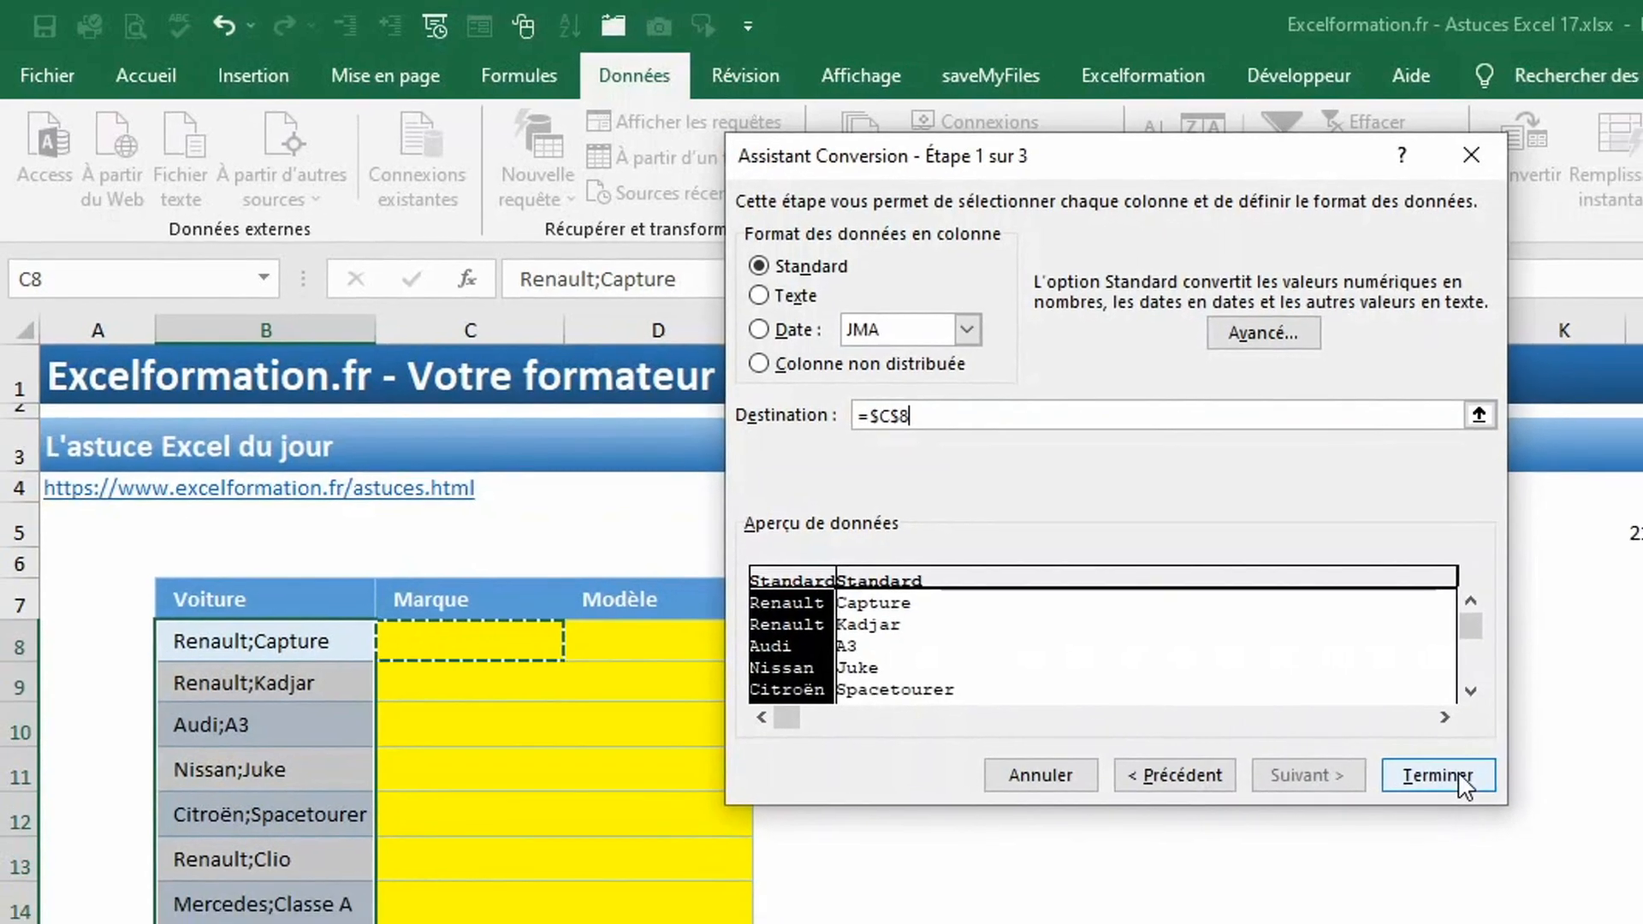
Finish the text-to-columns conversion of the Voiture entries into Marque and Modèle.
left_click(1501, 800)
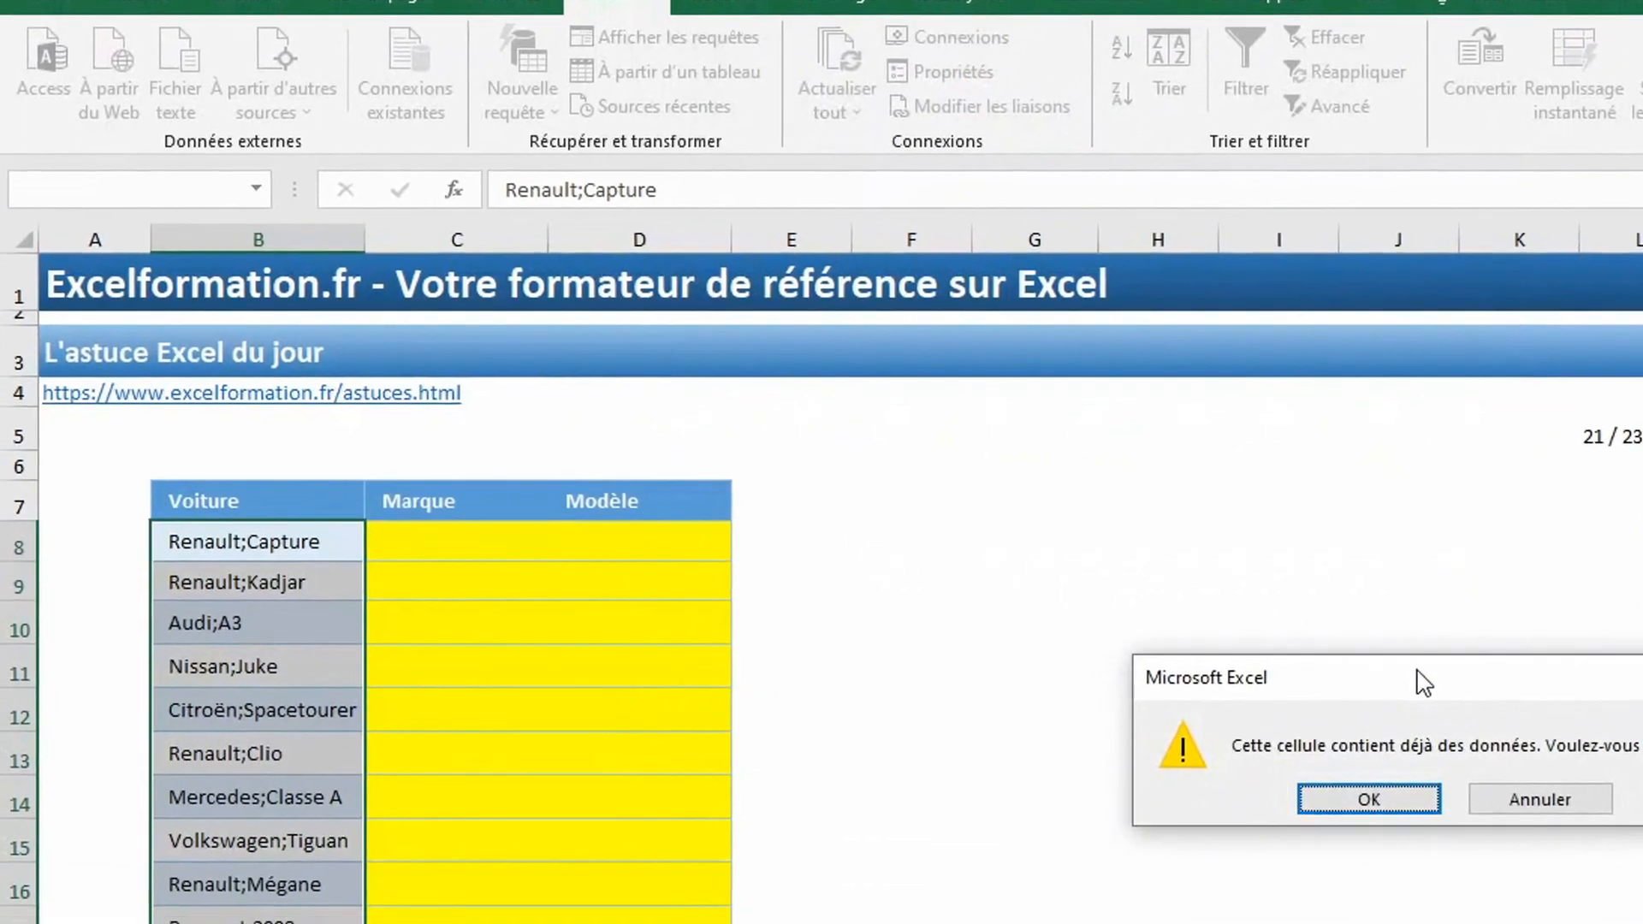
key("Return")
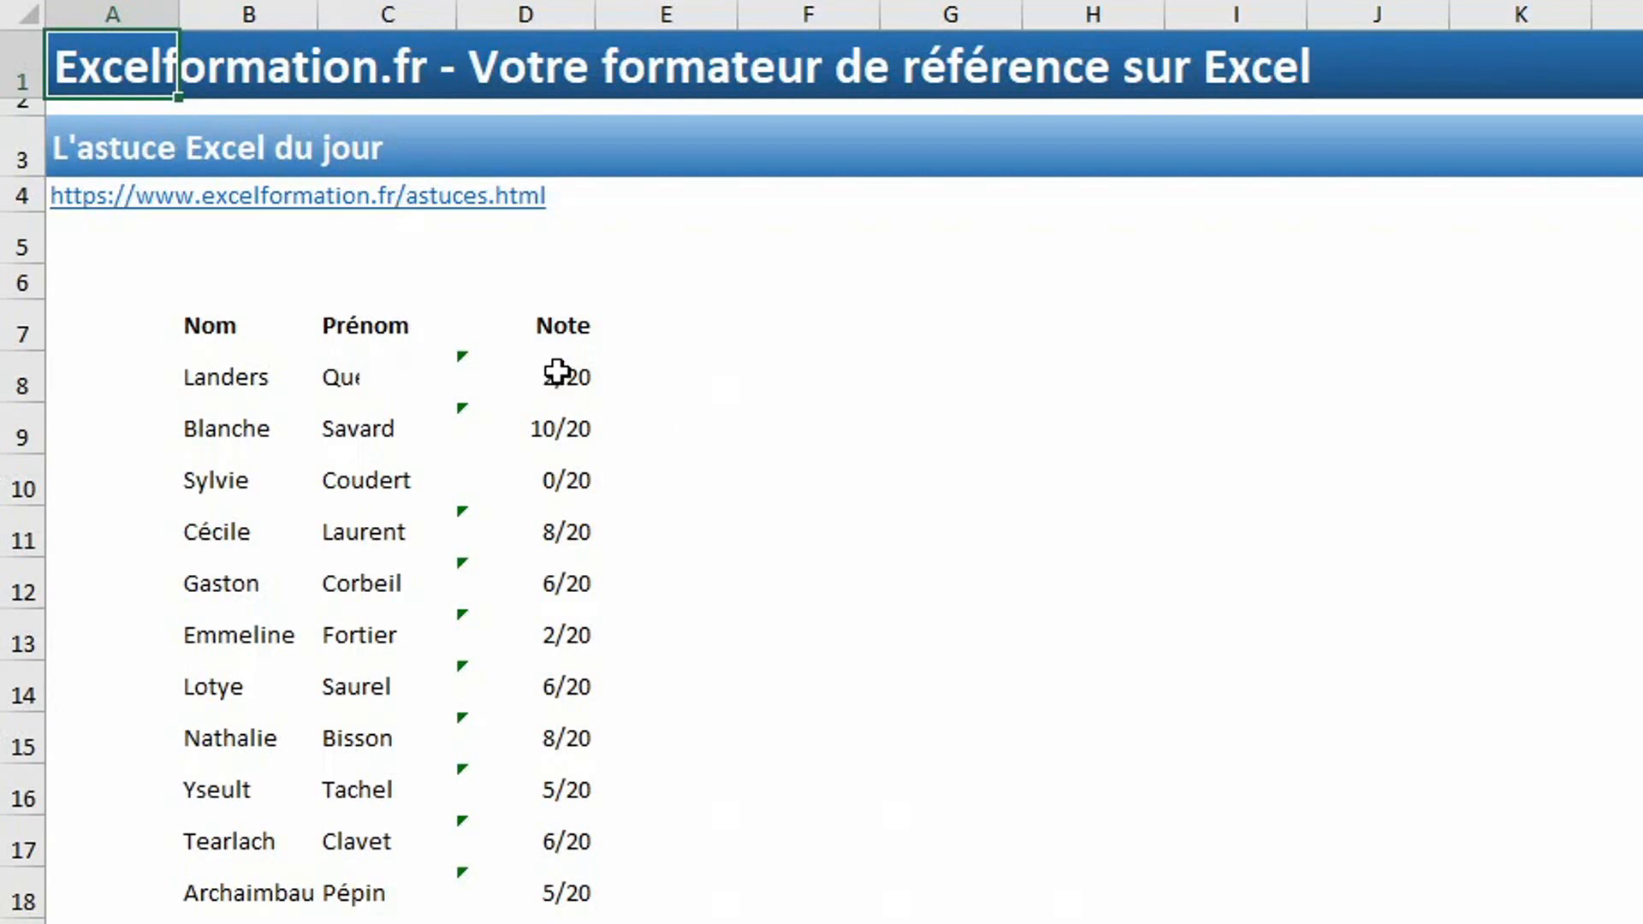
Replace every /20 with /10 in the Note scores in D8:D18.
left_click_drag(557, 371, 518, 892)
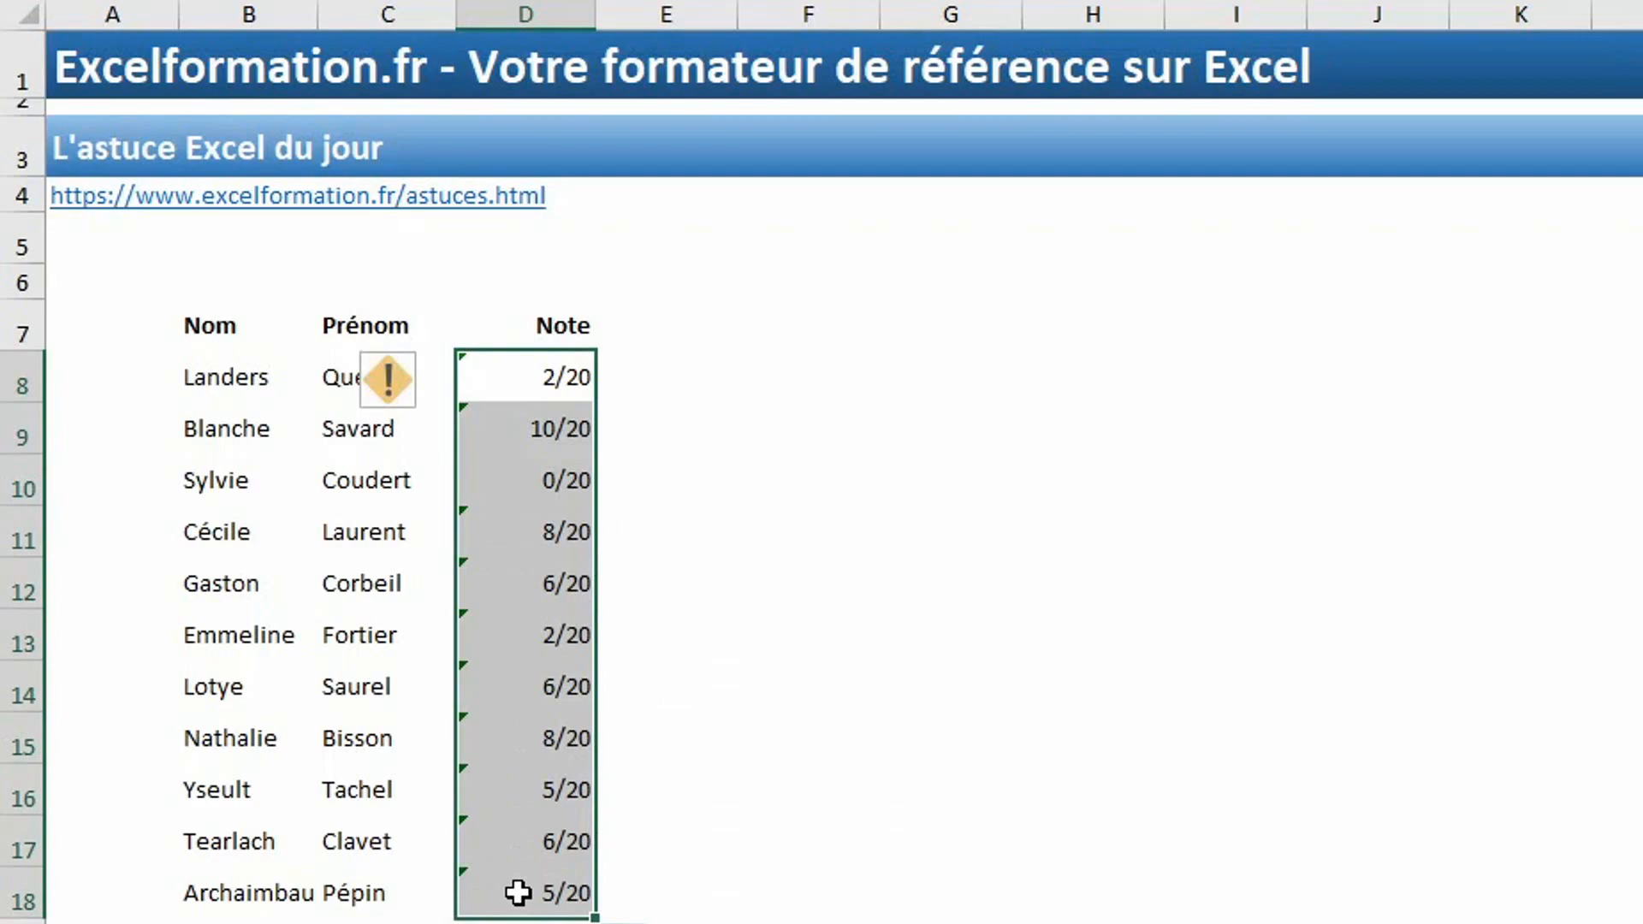
key("ctrl+h")
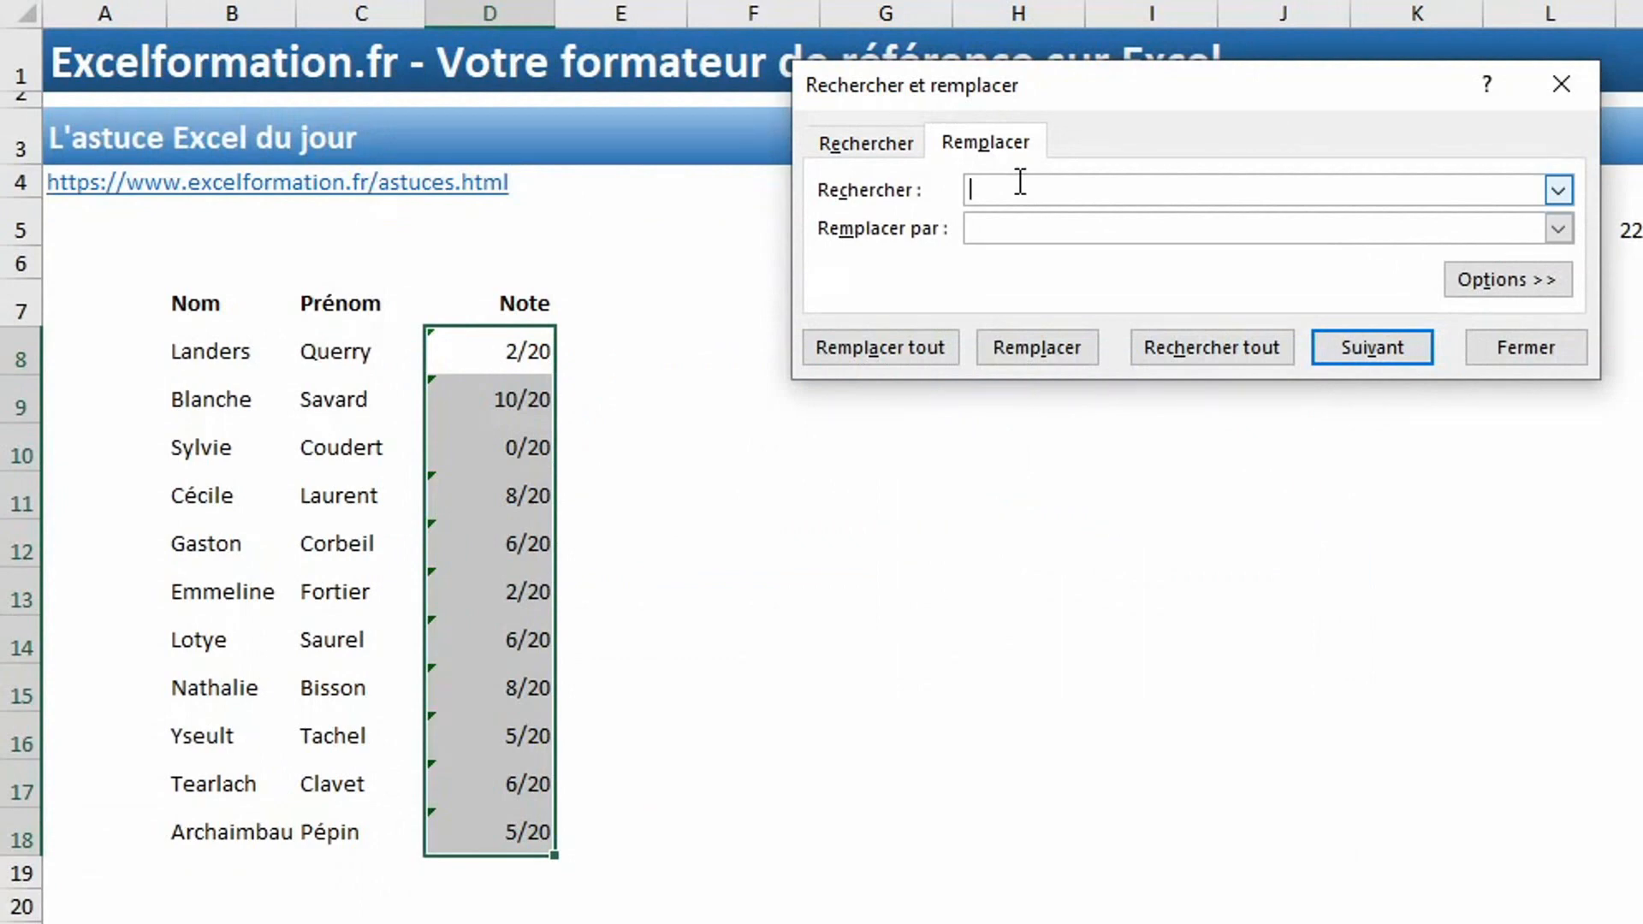
type("/20")
left_click(1007, 227)
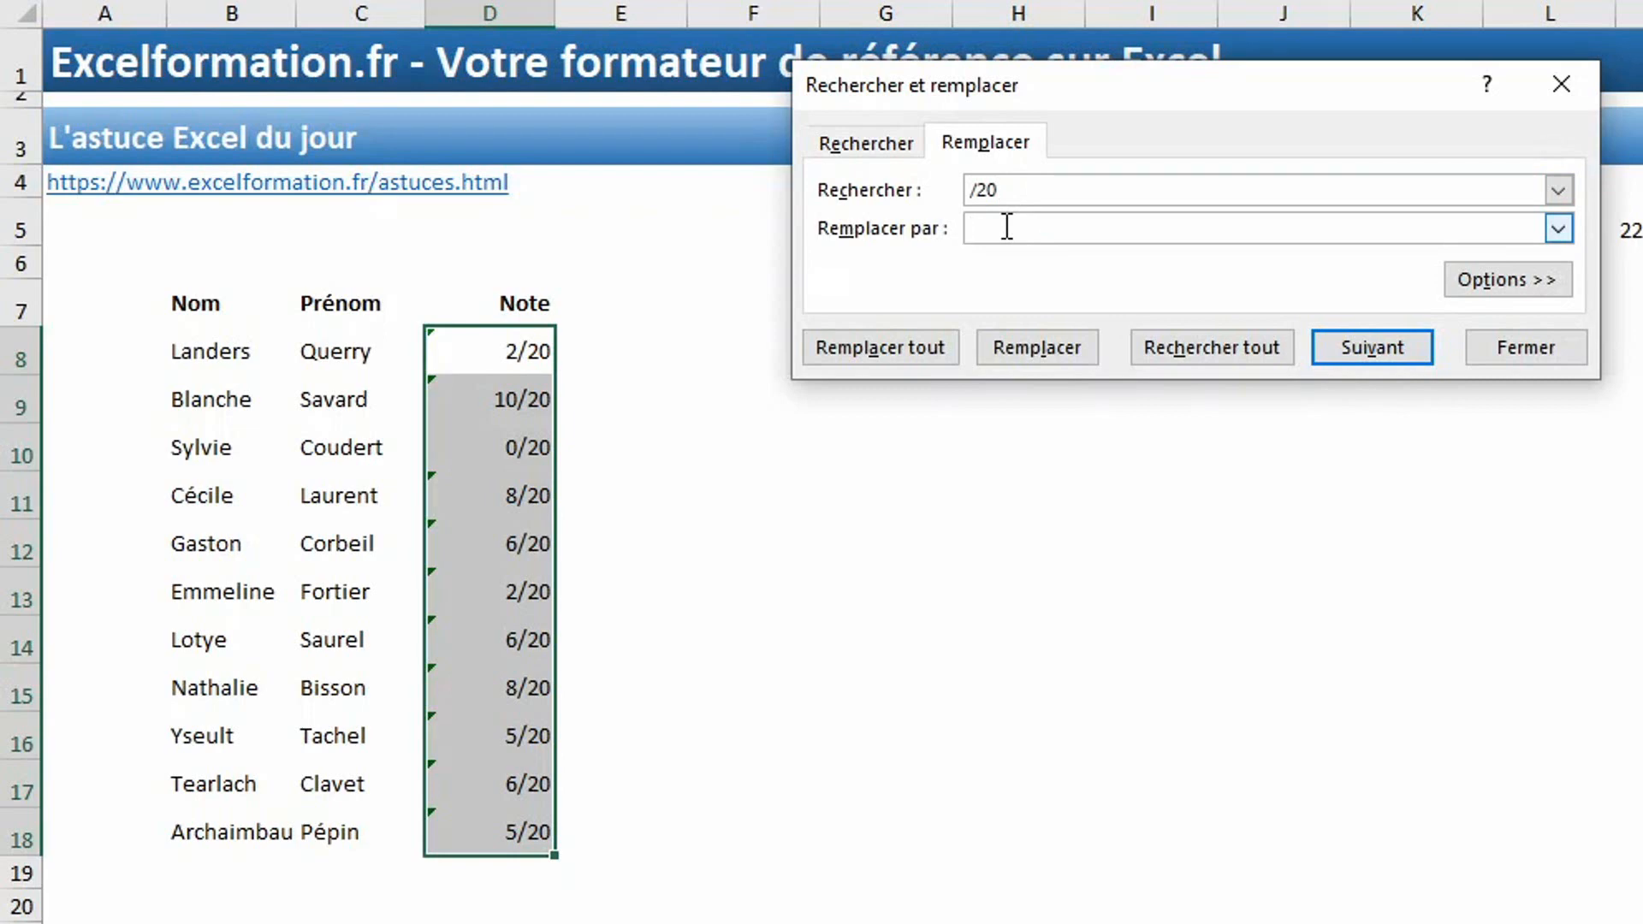
type("/10")
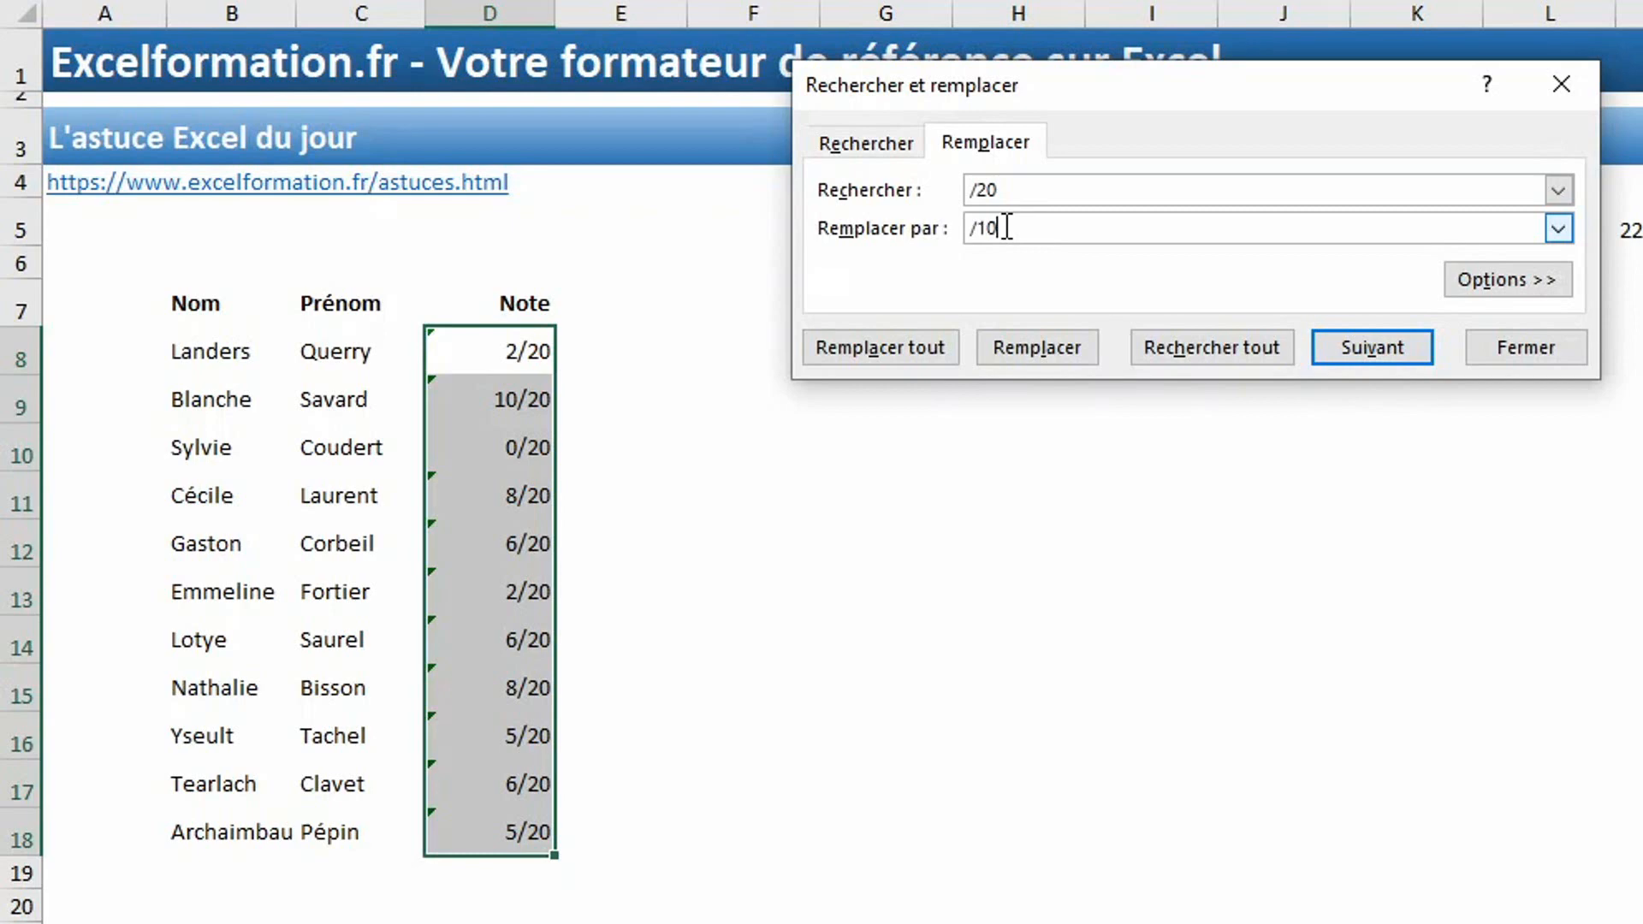
left_click(882, 351)
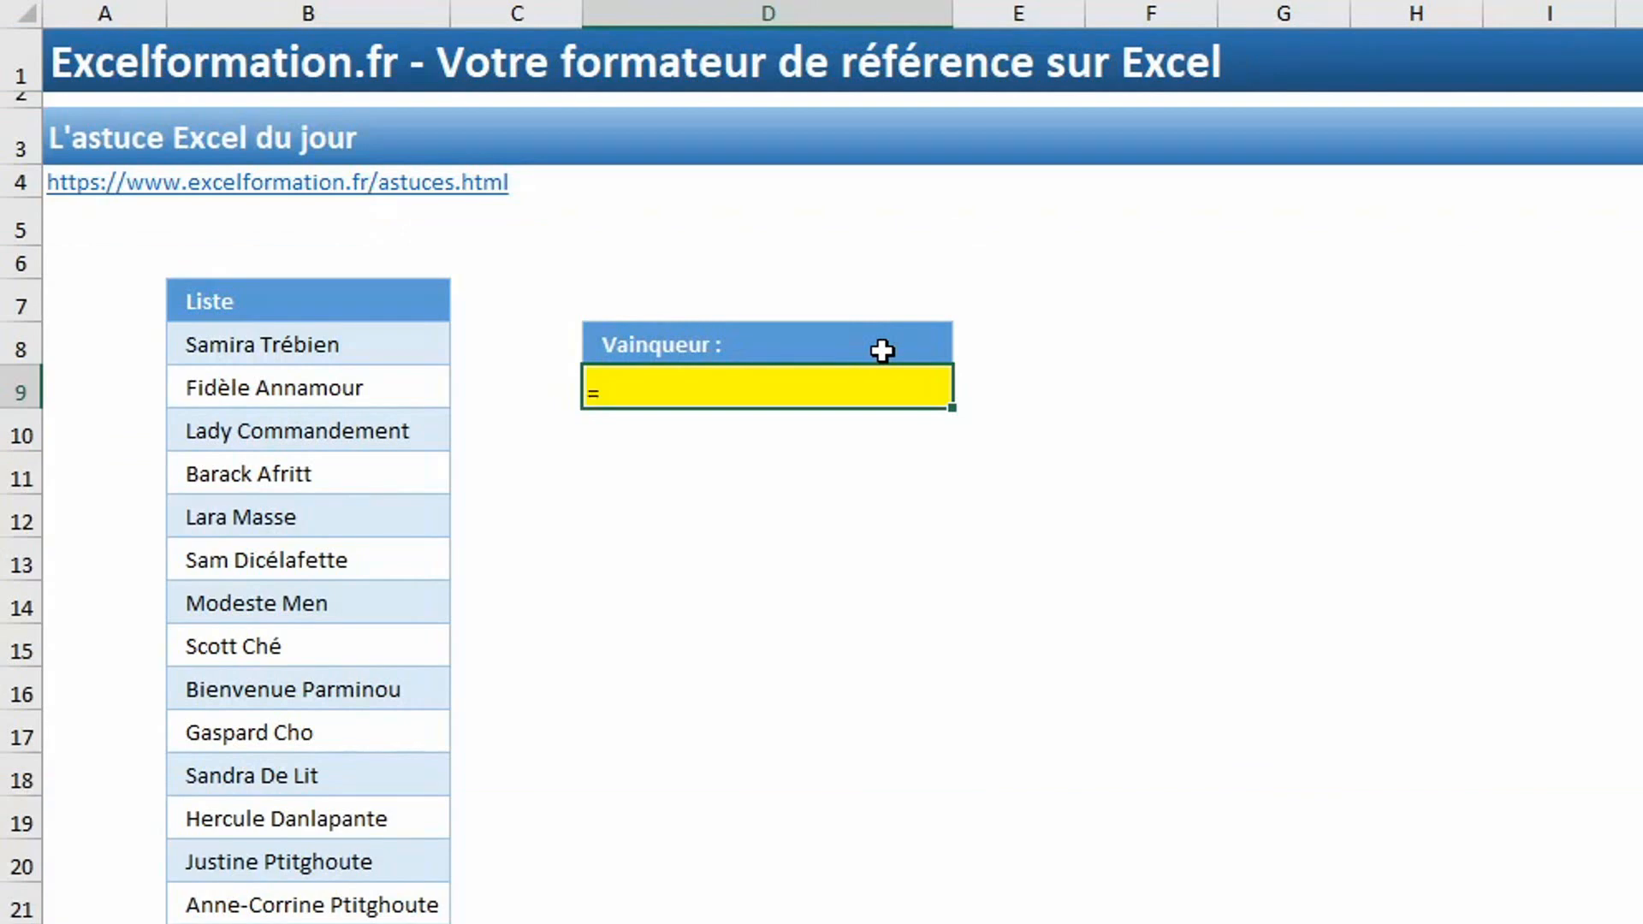
Begin a DECALER formula in D9 under Vainqueur, with header cell B7 as reference and ALEA.ENTRE.BORNES as its row offset.
type("decaler")
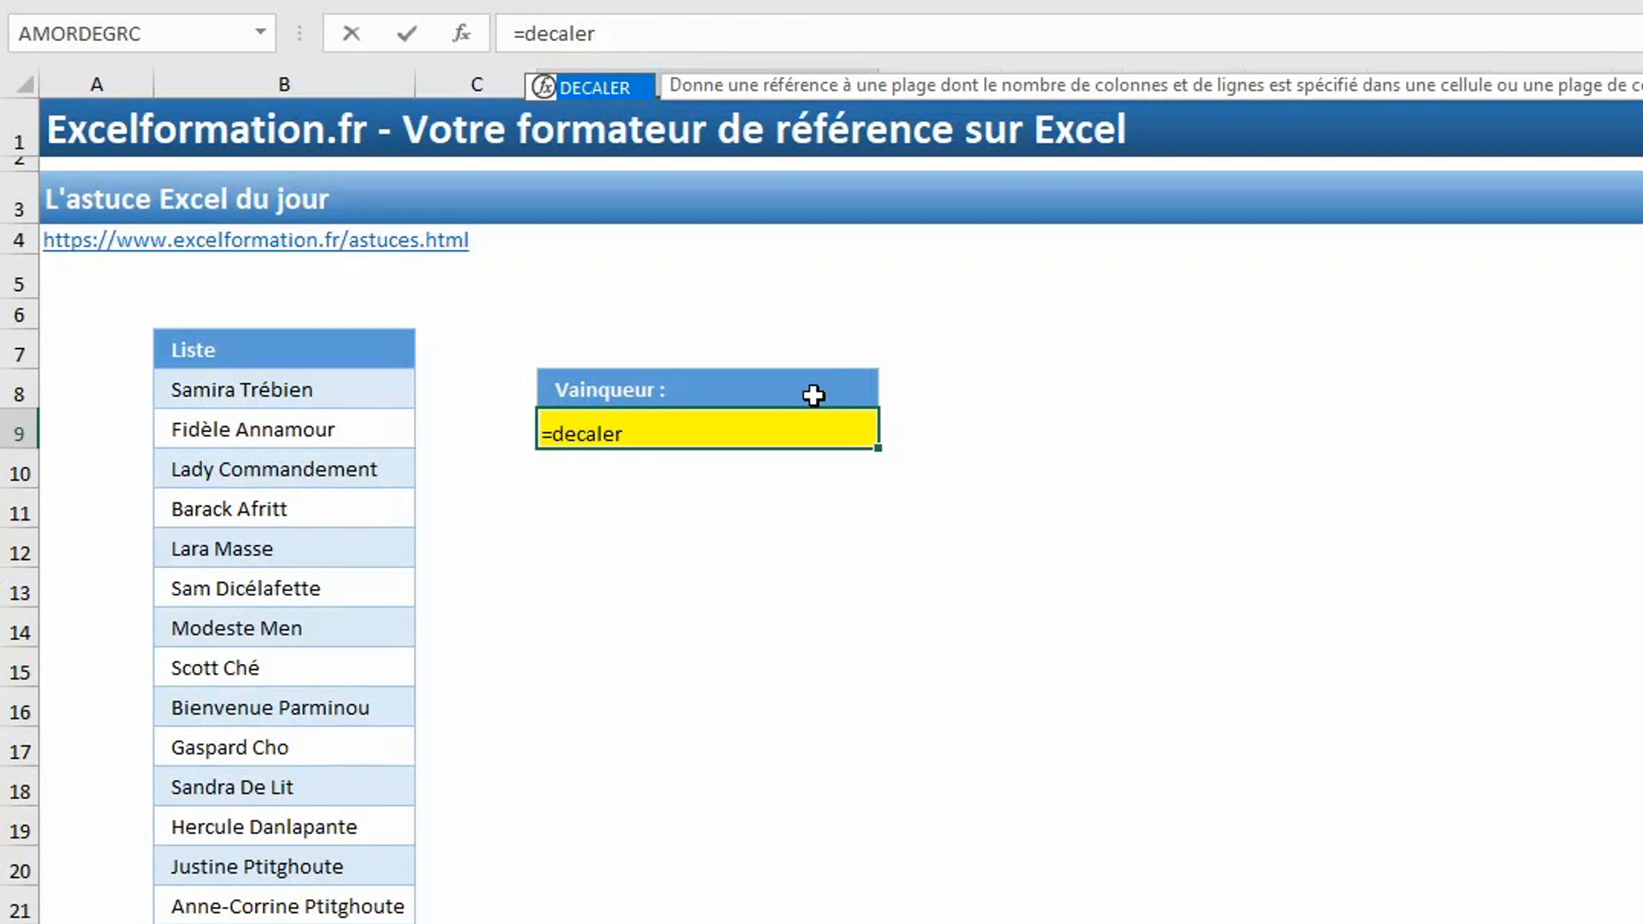
type("(")
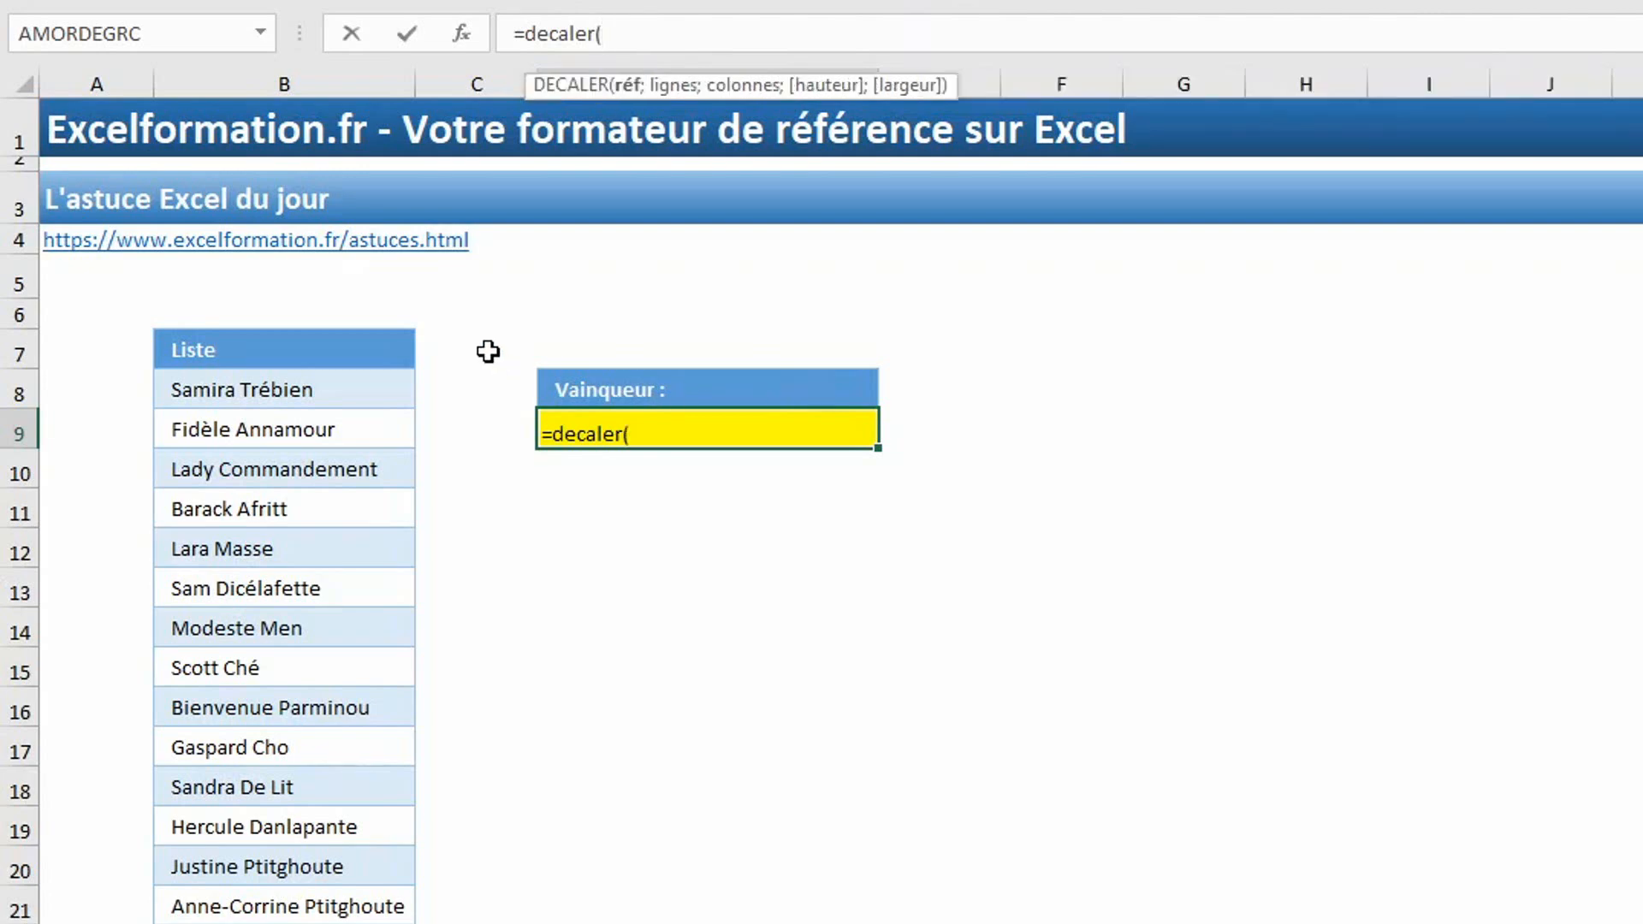
left_click(339, 347)
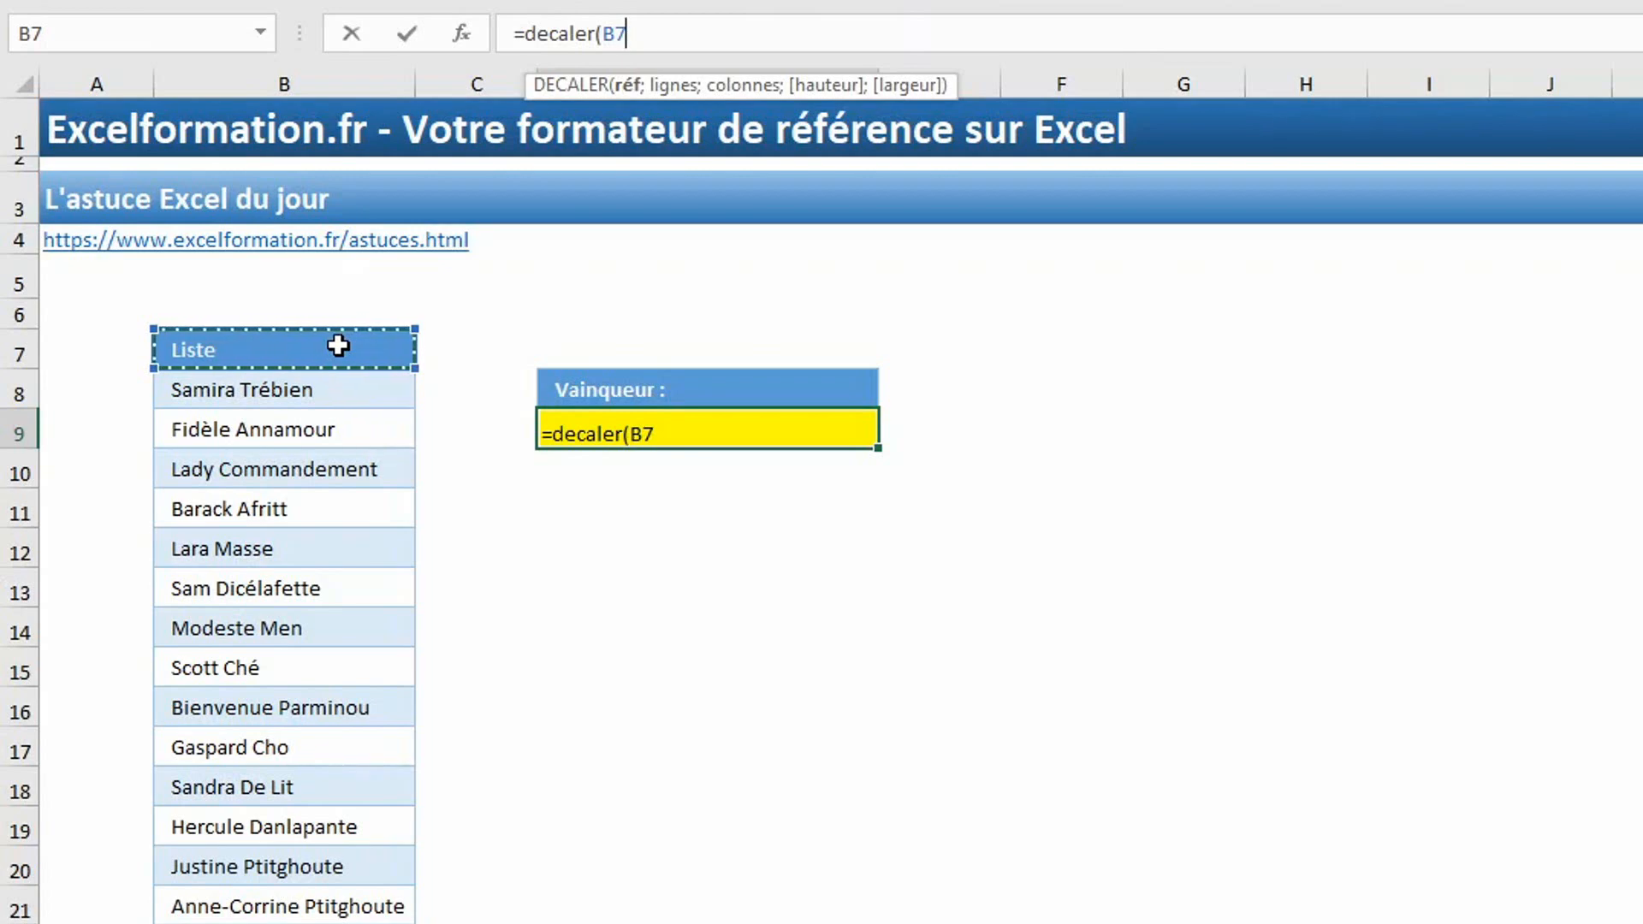
type(";ale")
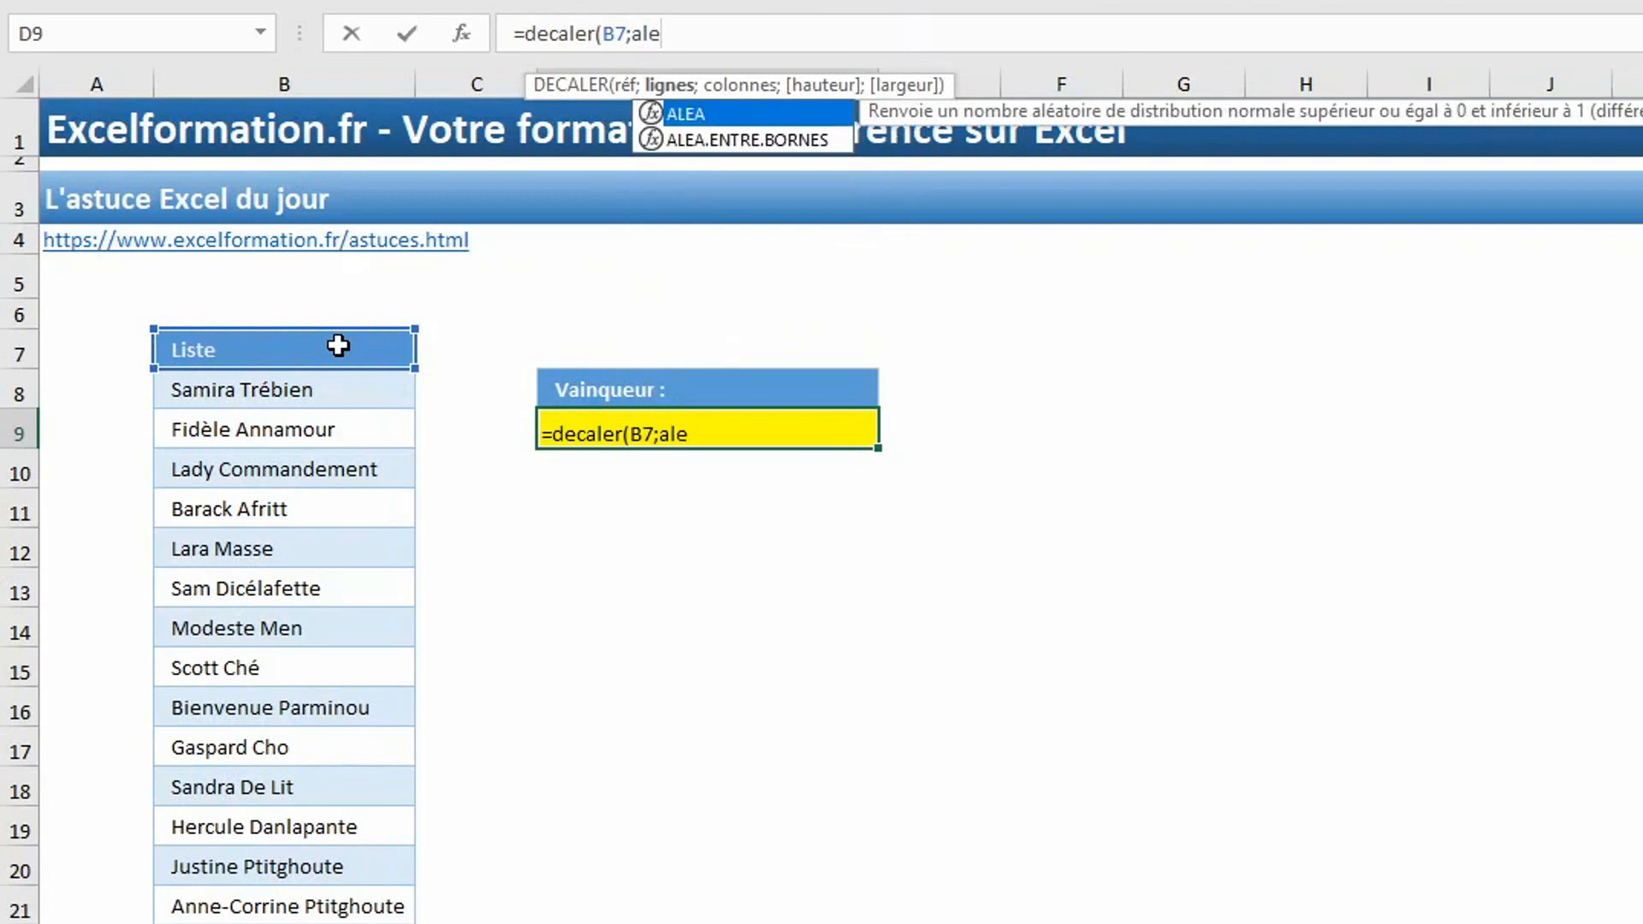
key("Down")
key("Tab")
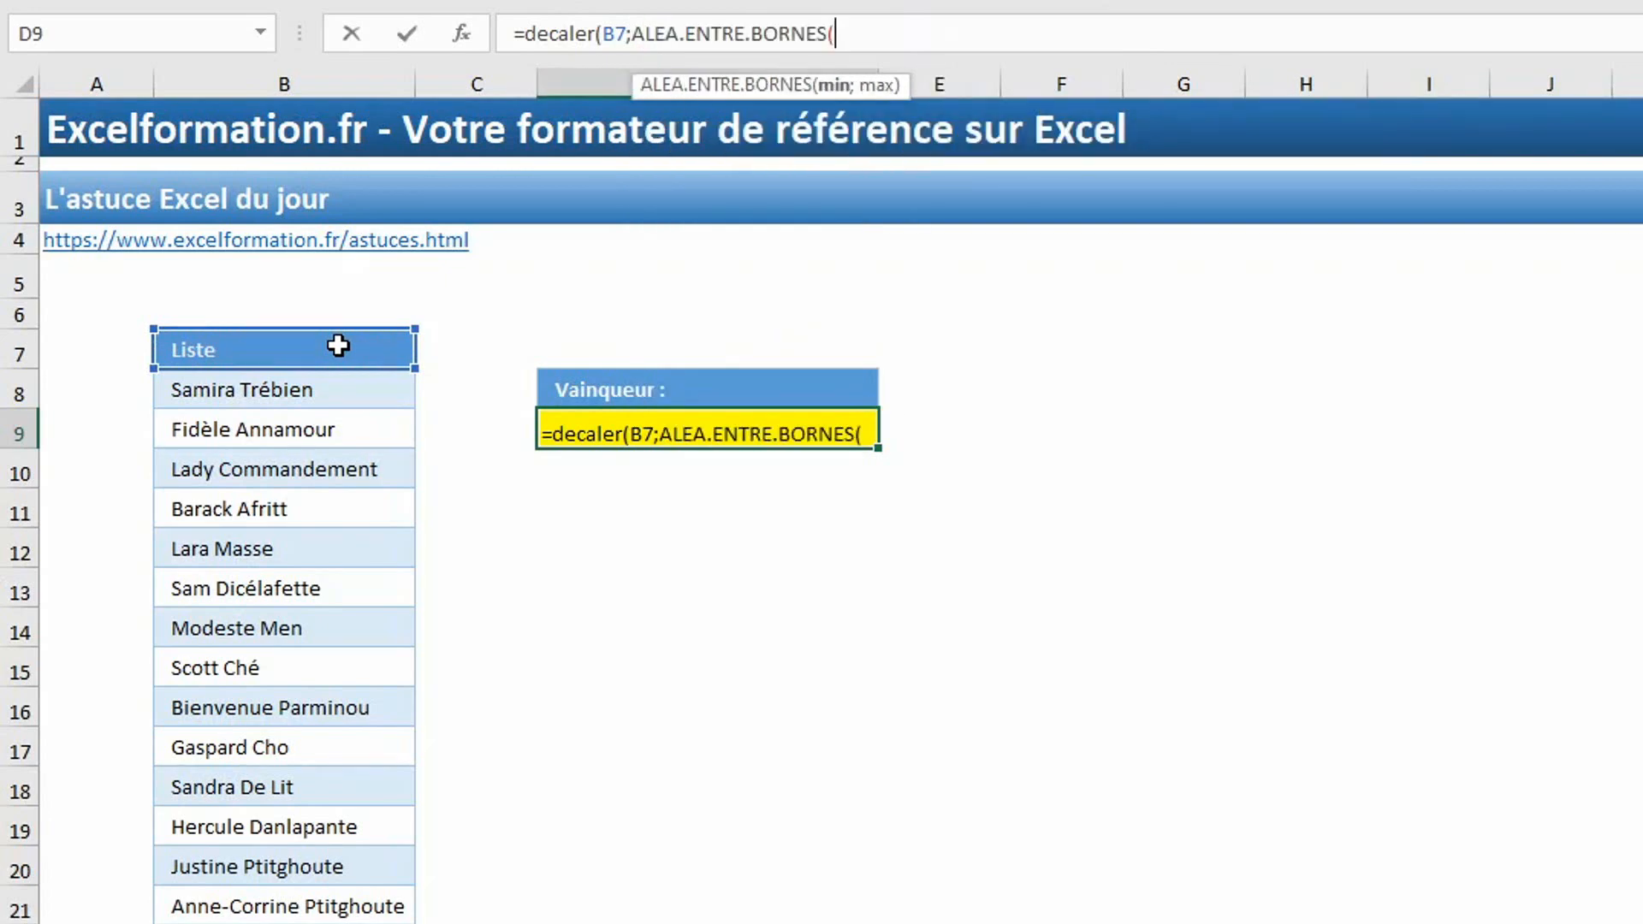
Set the random number's bounds in the D9 formula to 1 and NBVAL(B8:B22), the count of names in the list.
type("1;")
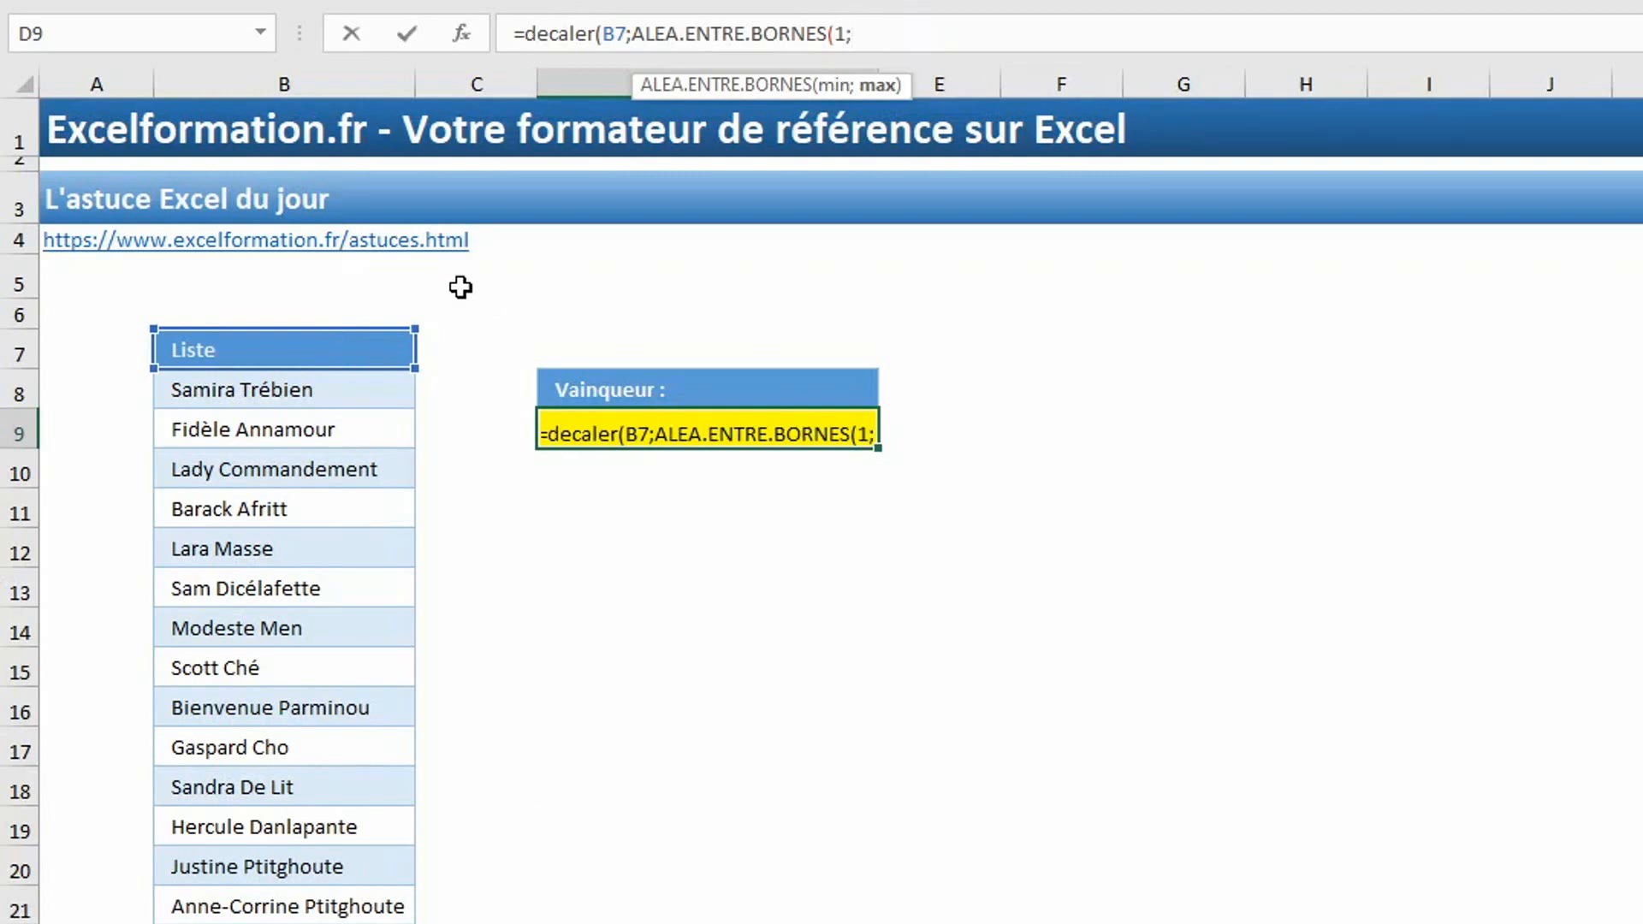
type("nbva")
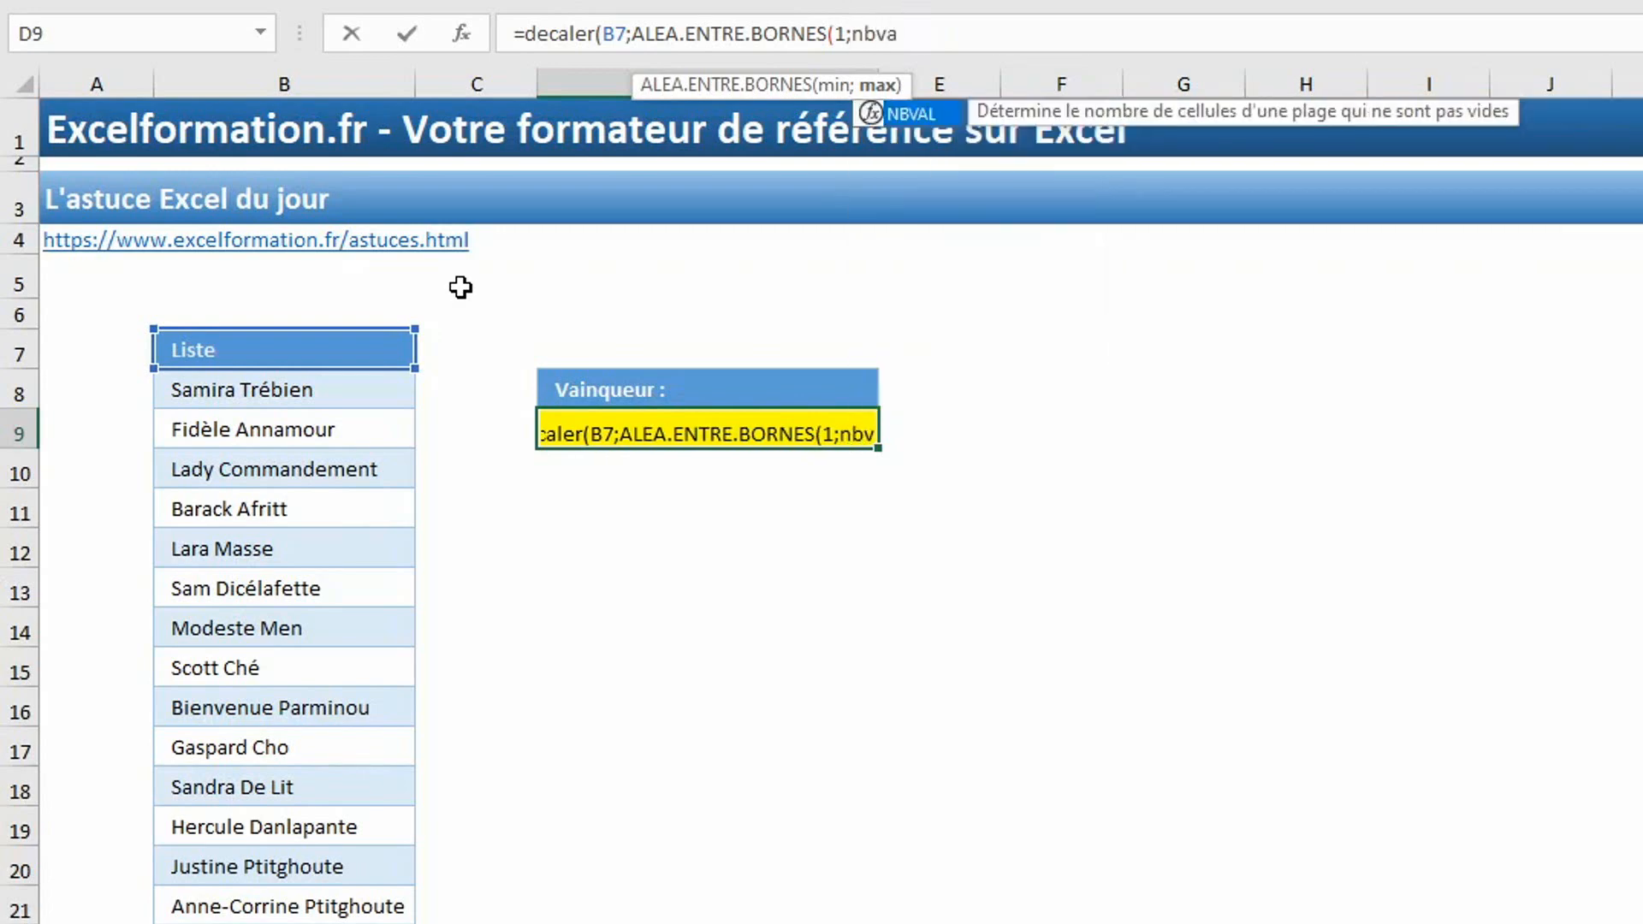
key("Tab")
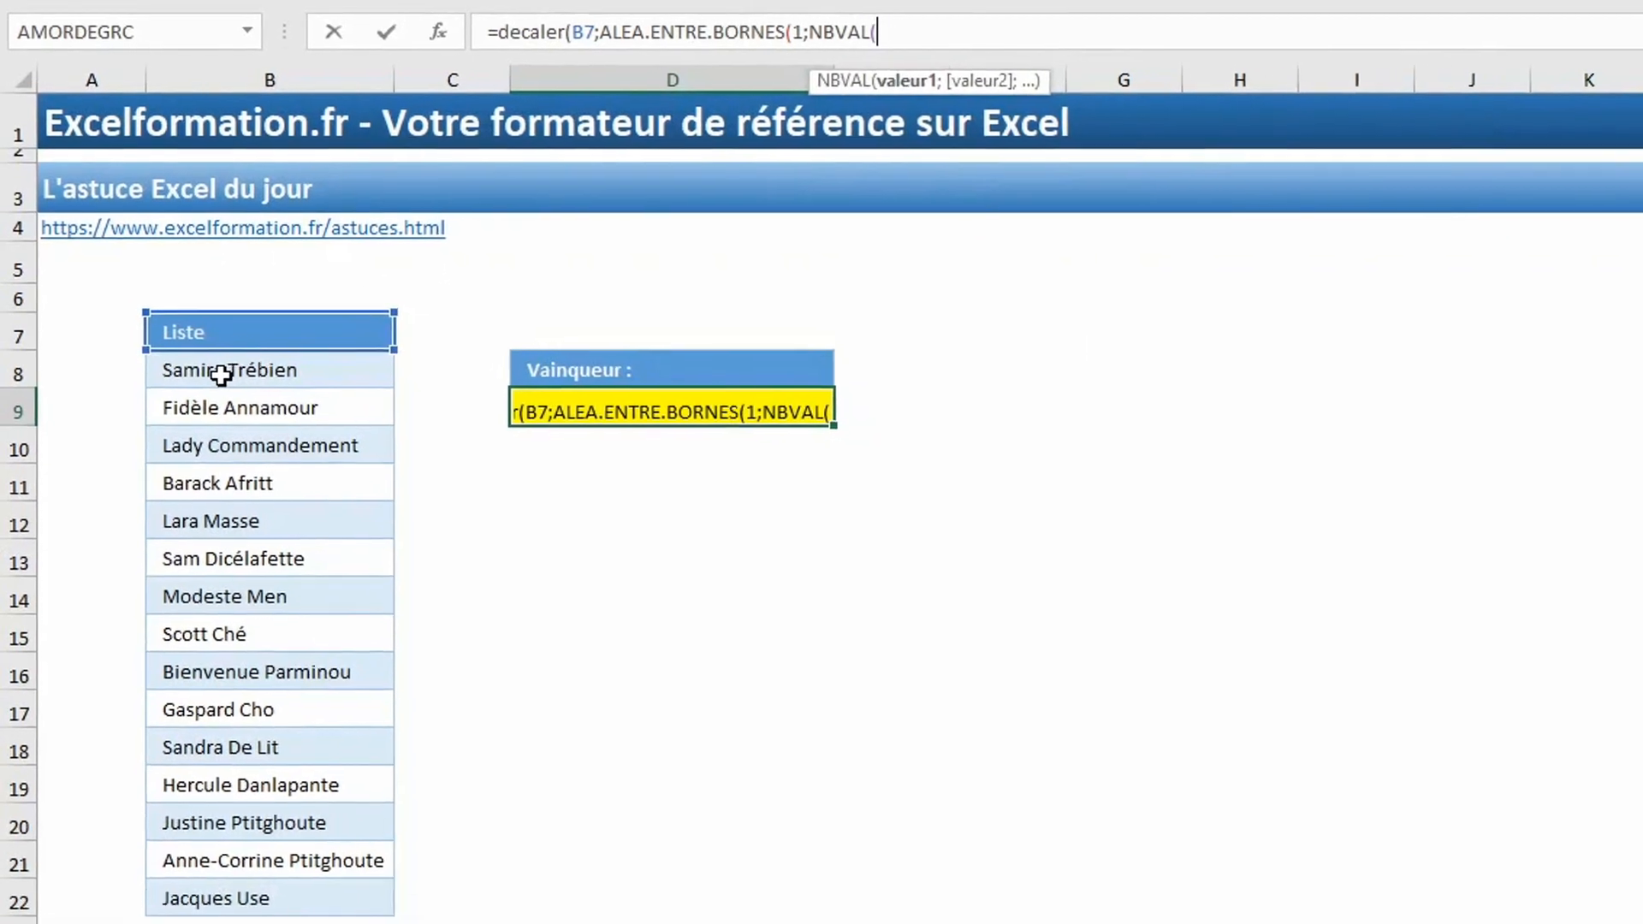
left_click_drag(239, 389, 224, 876)
left_click_drag(205, 804, 206, 852)
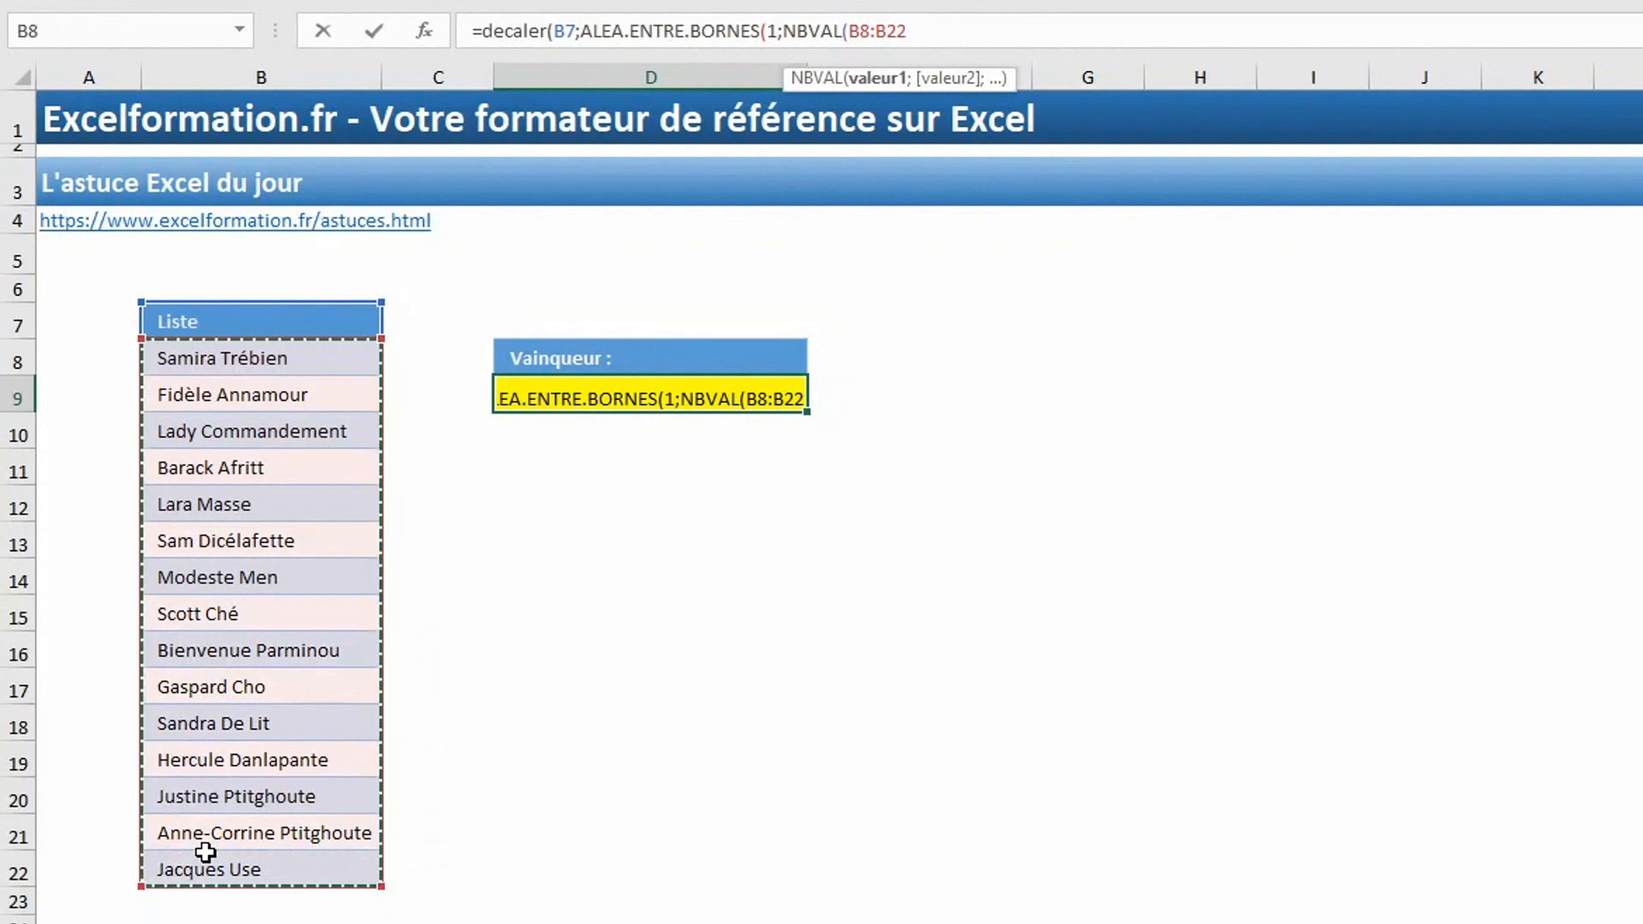
type(")")
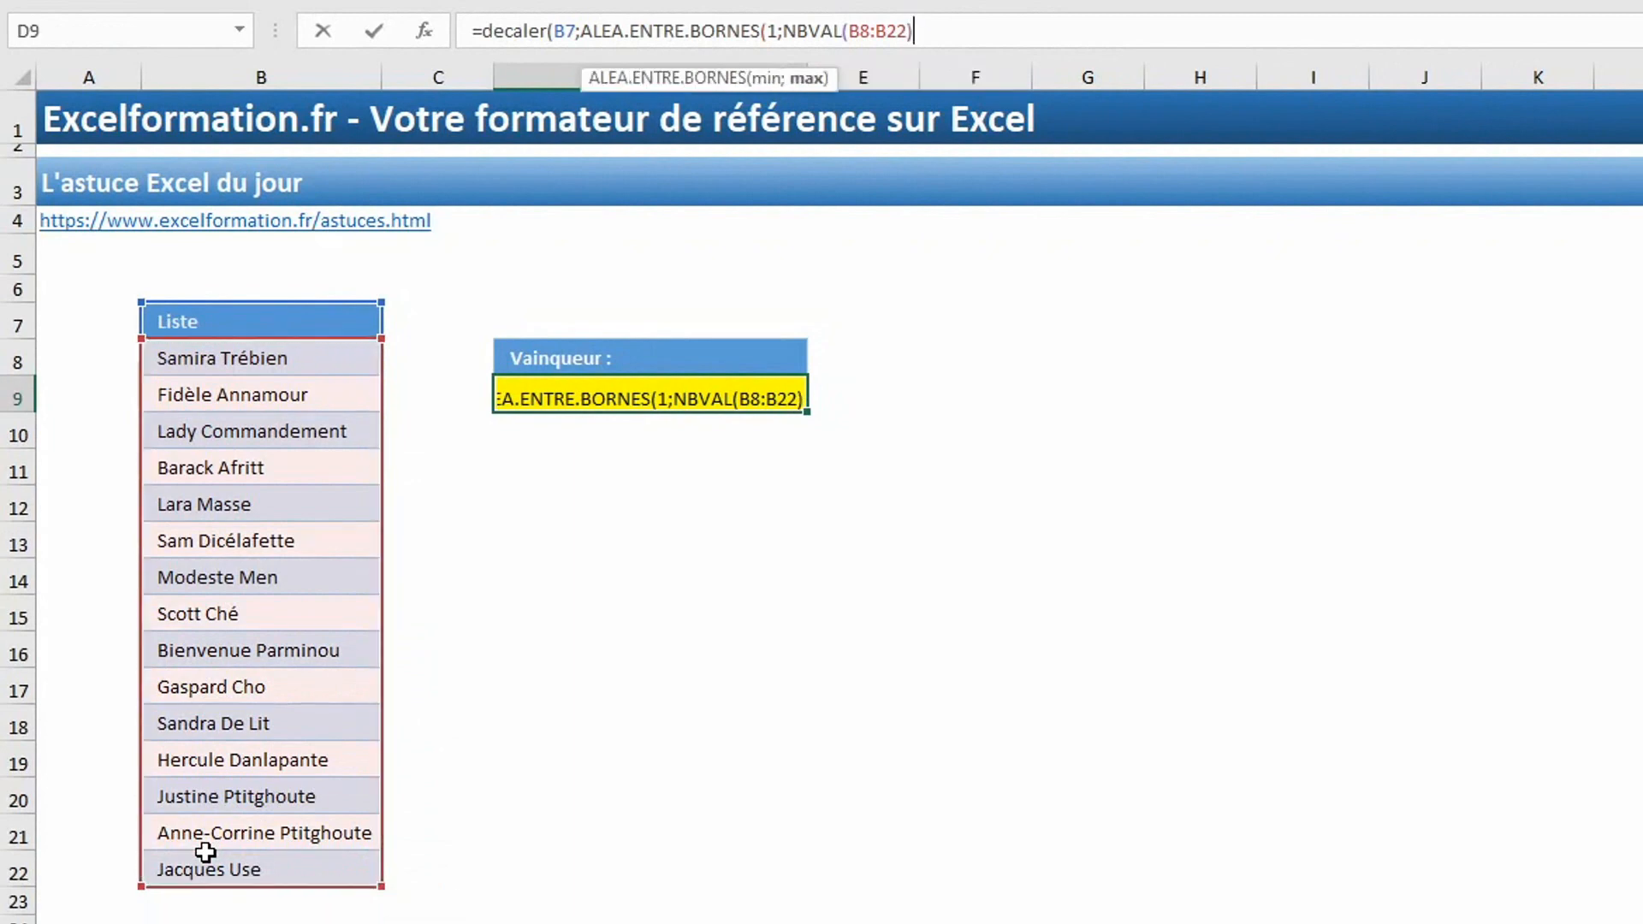
type(");")
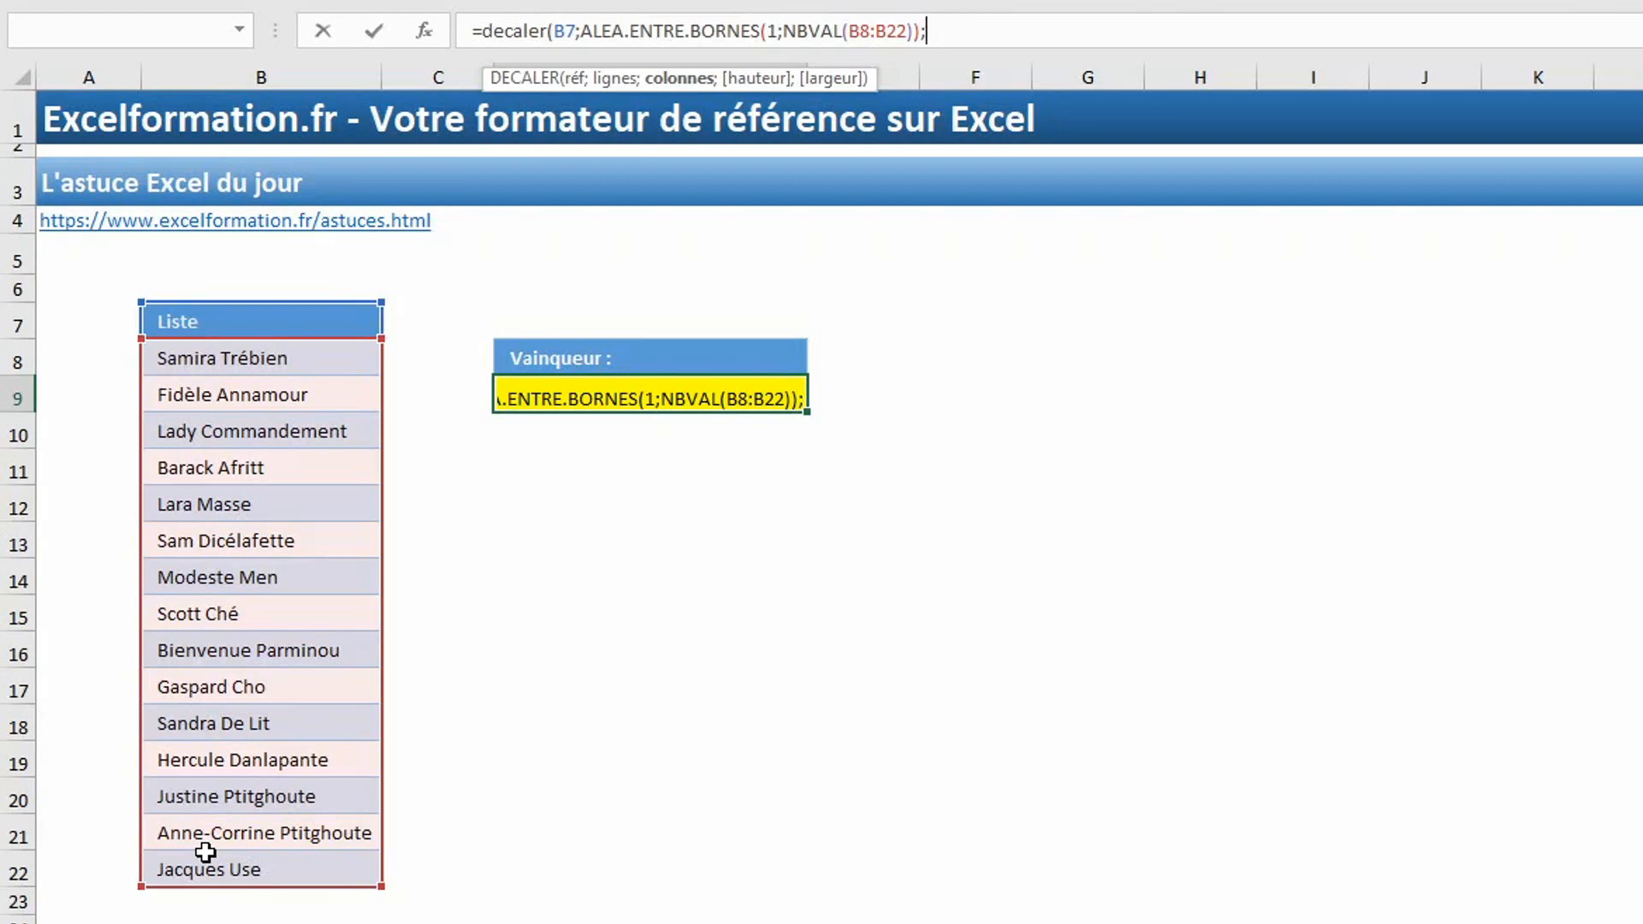
Complete the D9 formula by closing the random function, giving a column offset of 0, and enter it.
type("0)")
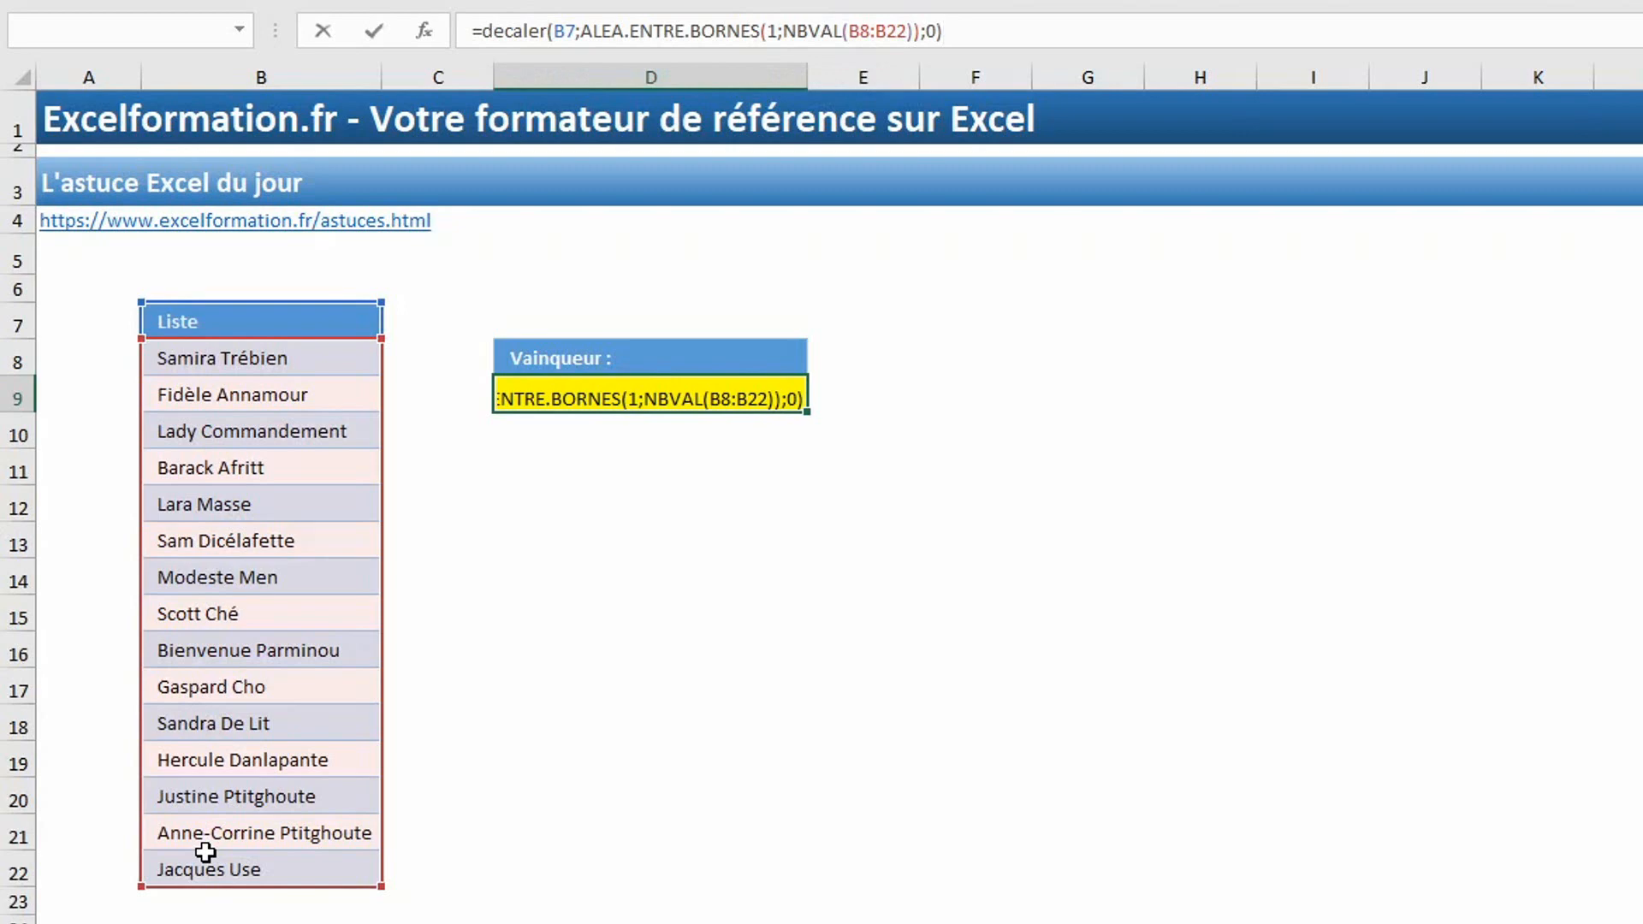
key("Return")
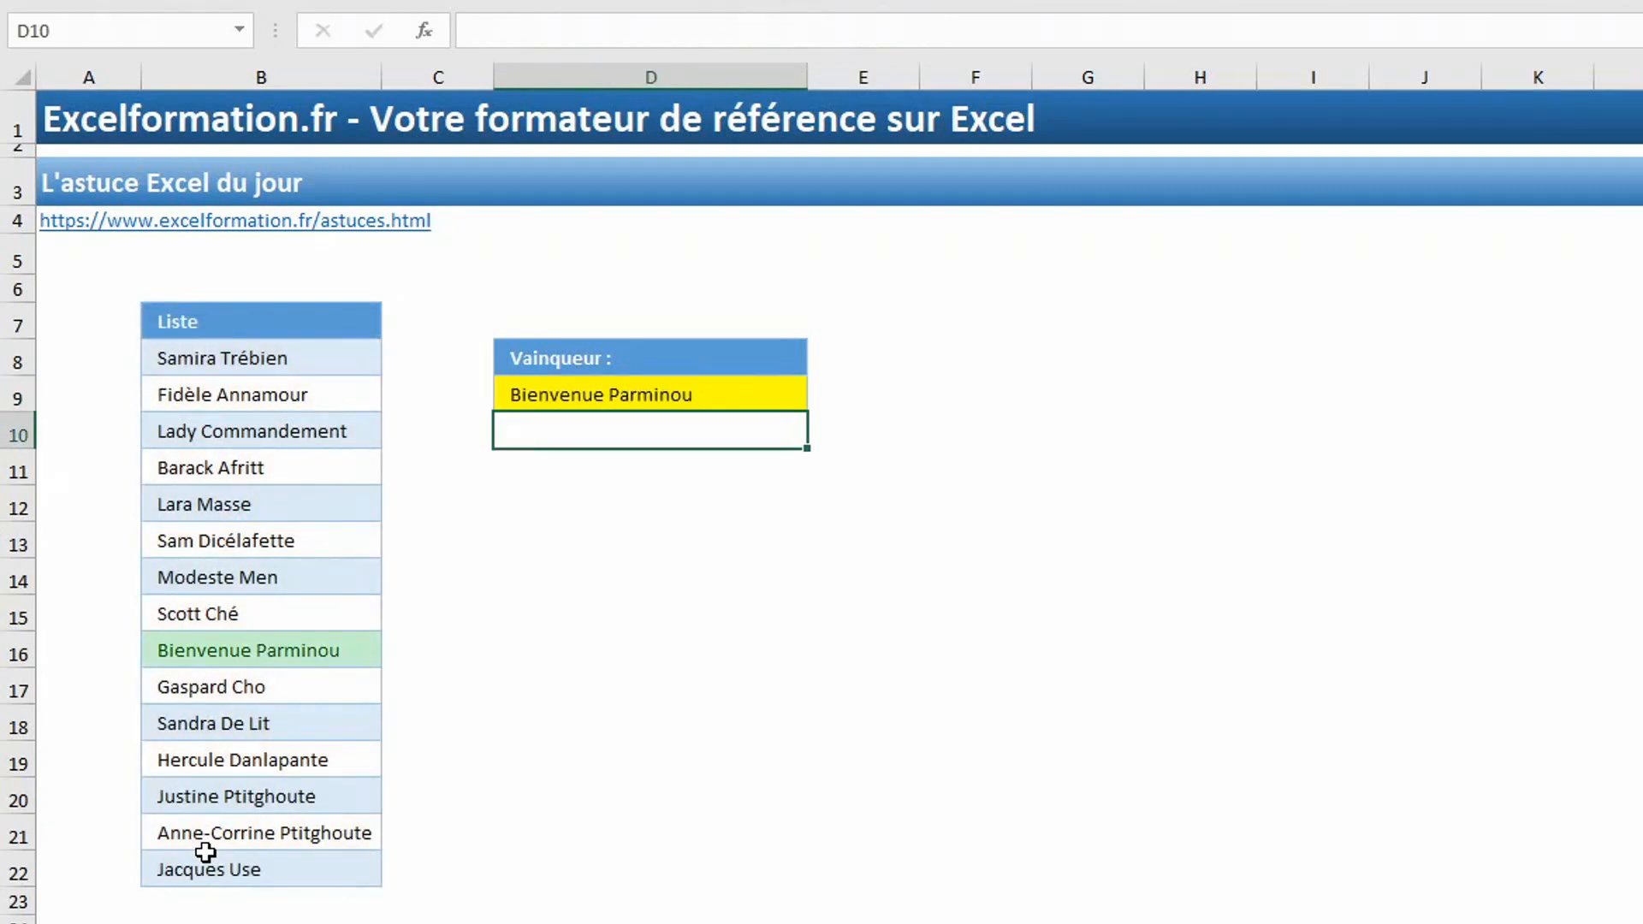
Recalculate the sheet three times to draw new random winners in D9.
key("F9")
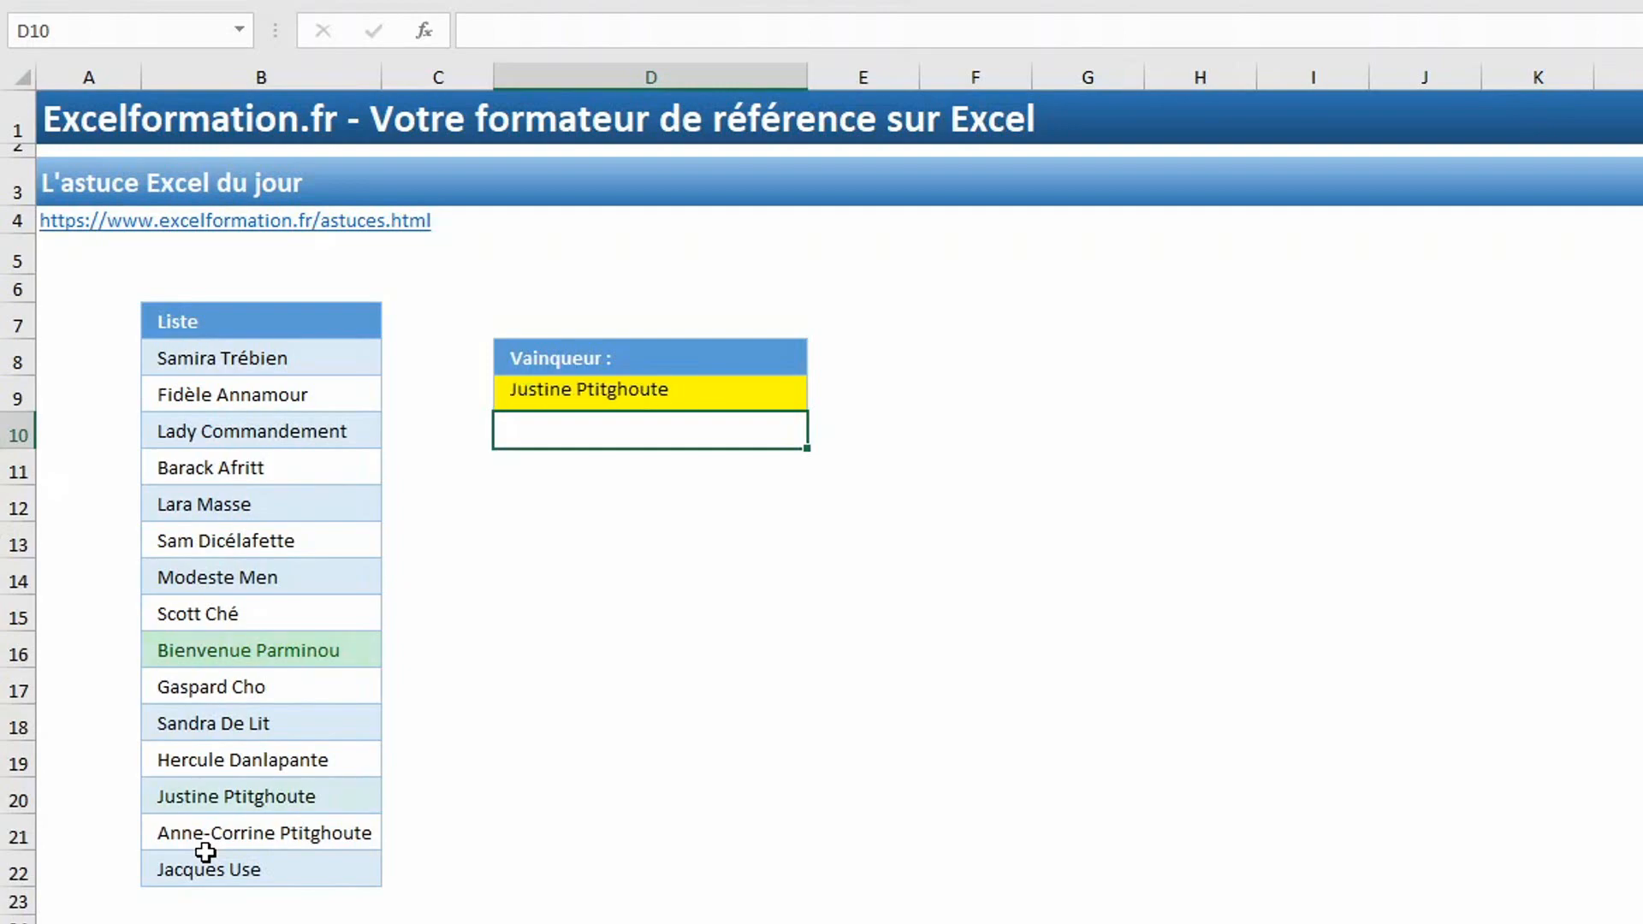
key("F9")
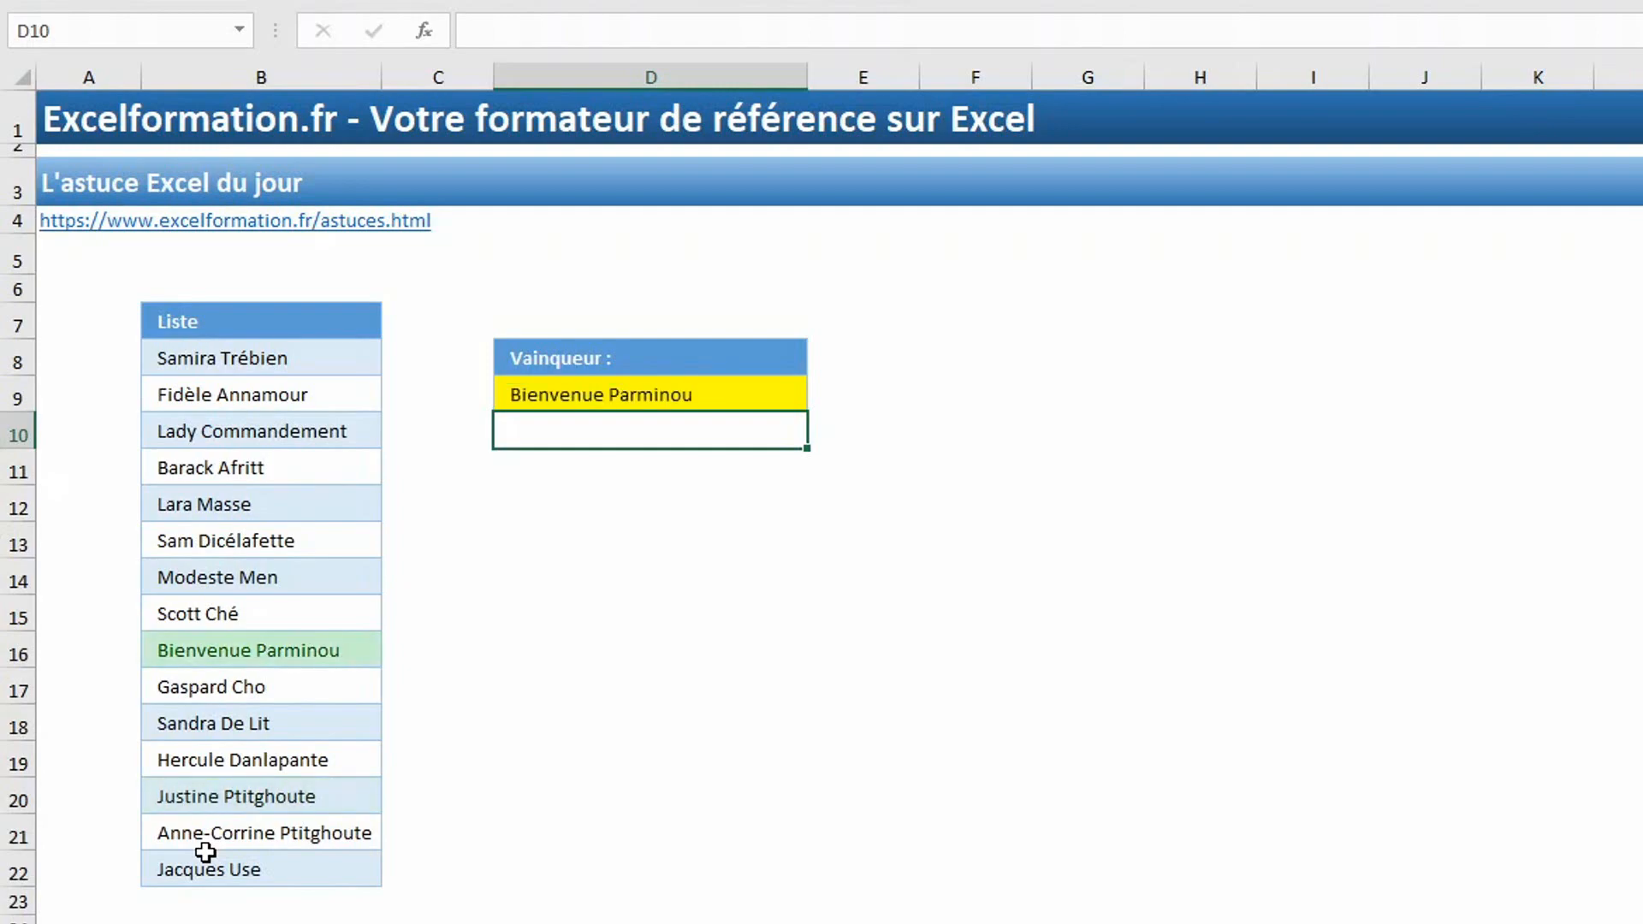
key("F9")
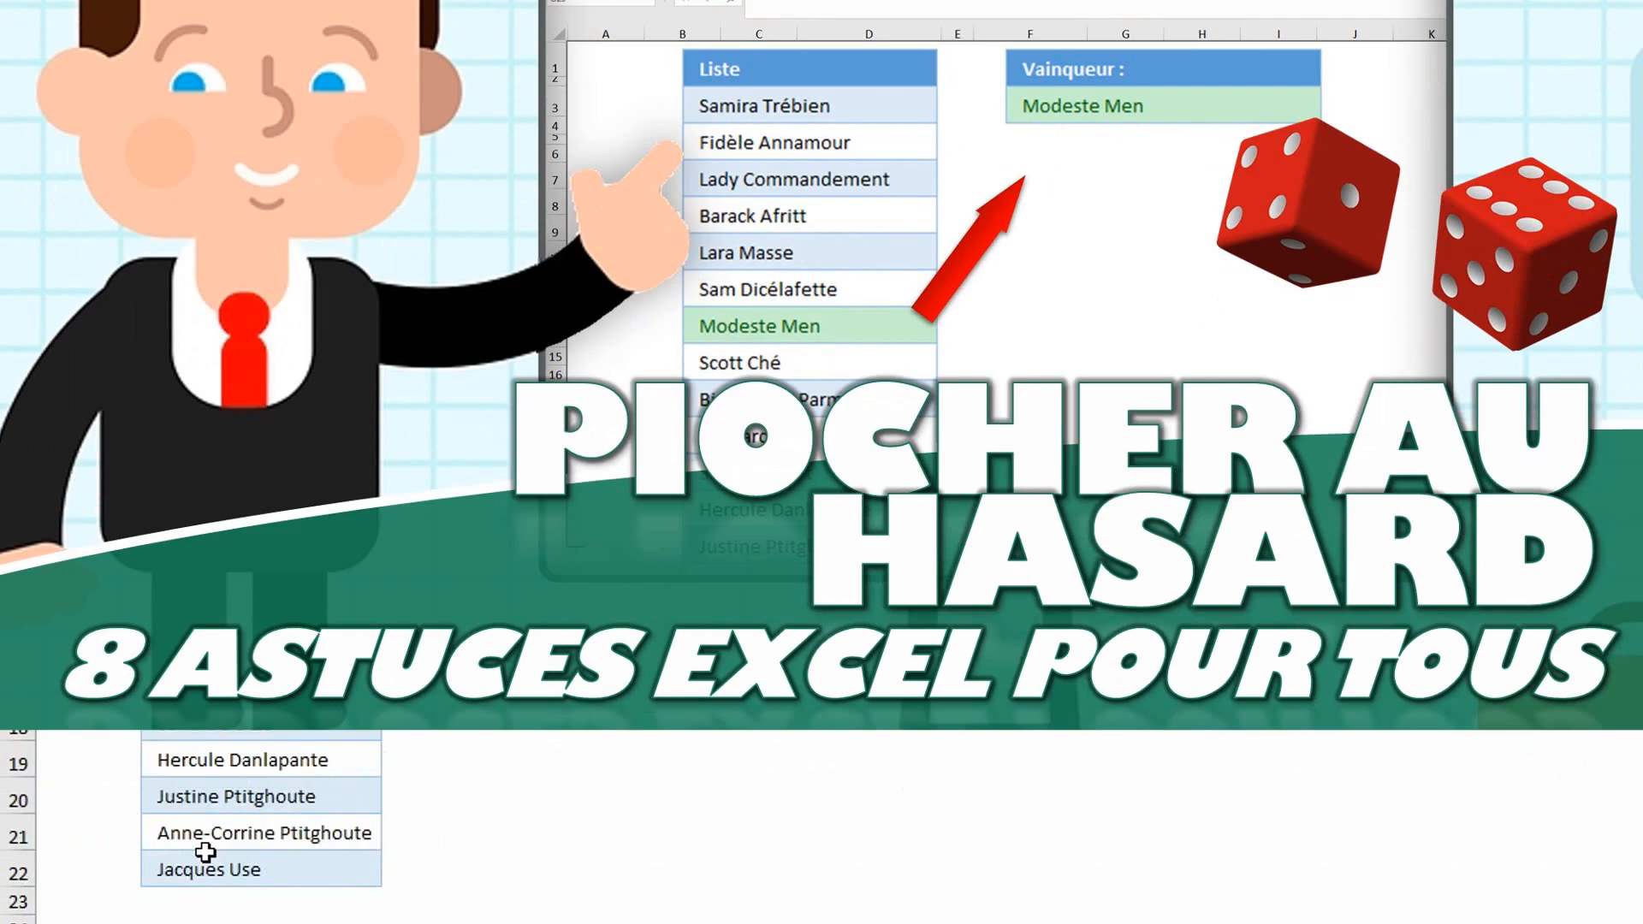